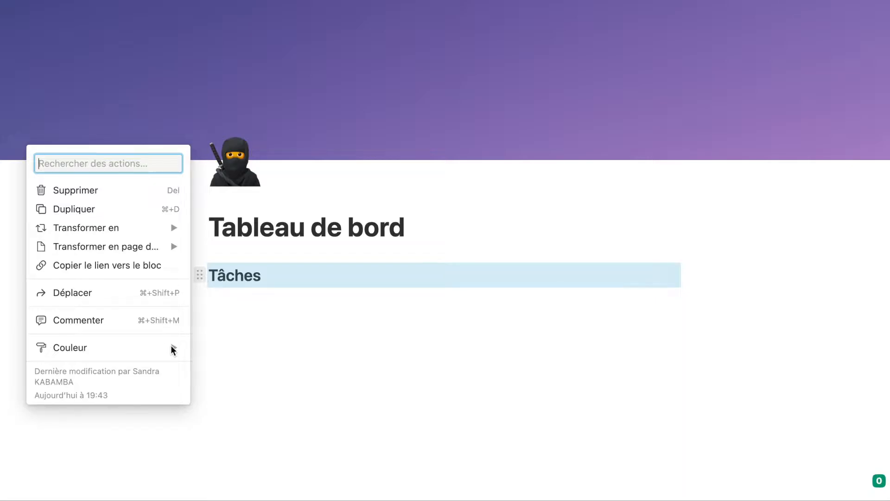
Give the Tâches heading a light purple background colour.
left_click(172, 348)
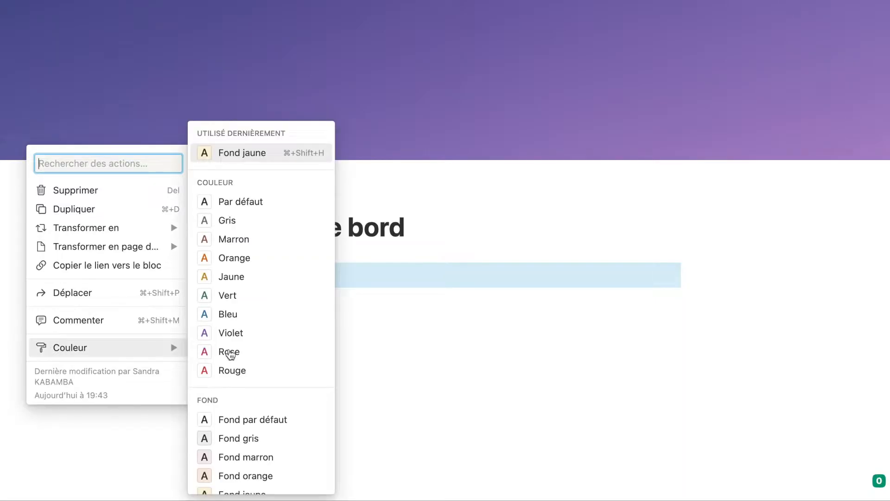
scroll(238, 471, "down", 3)
left_click(238, 467)
Add a toggle heading titled "Aujourd'hui" below the Tâches heading.
left_click(291, 348)
type("/")
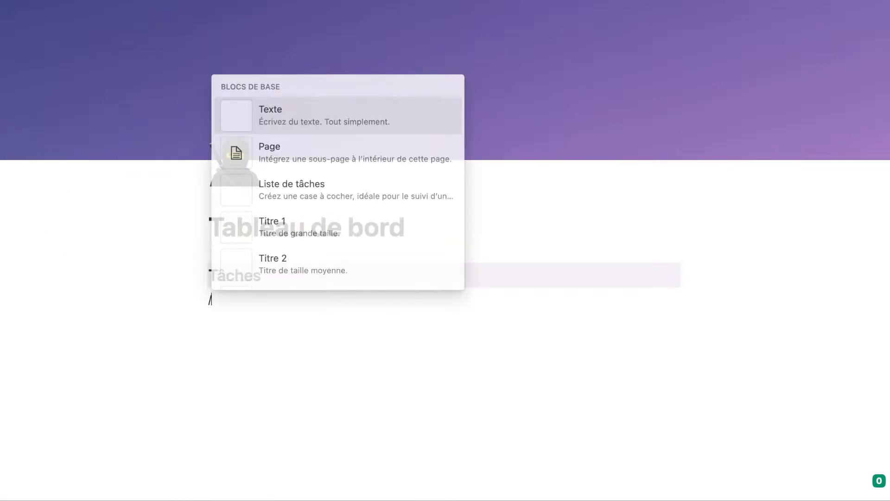
type("toggle")
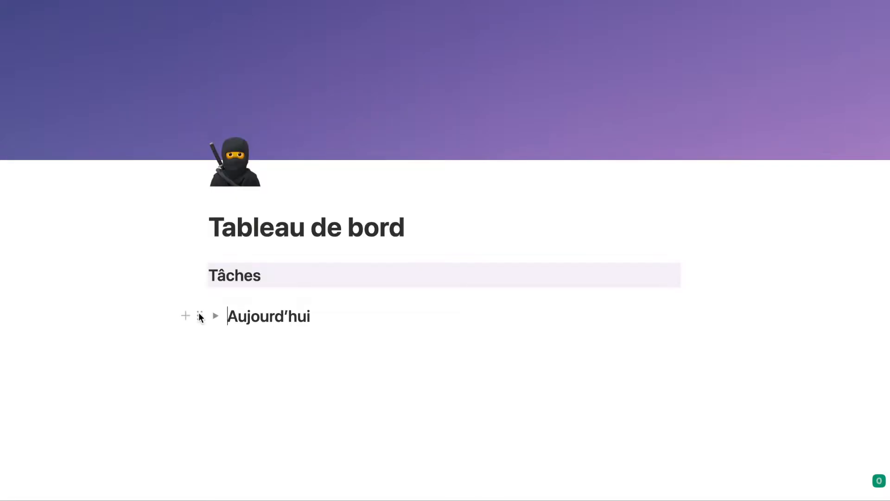
Duplicate the "Aujourd'hui" toggle heading.
right_click(199, 313)
left_click(199, 313)
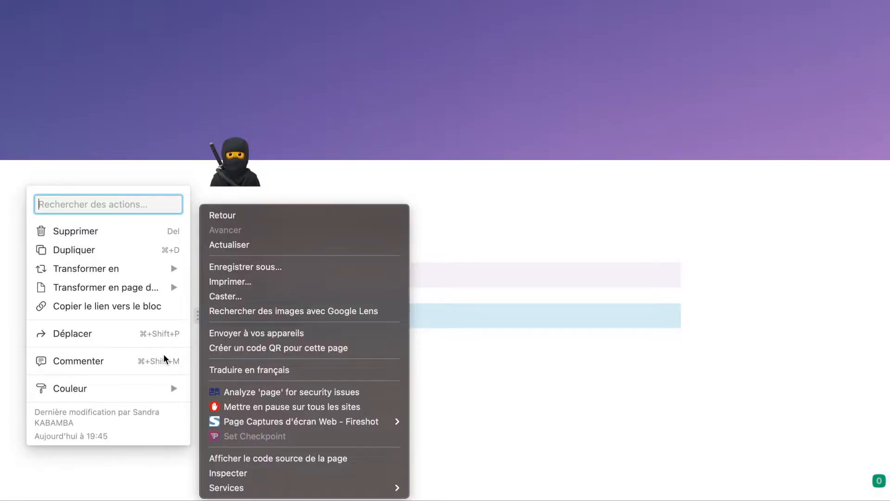
left_click(118, 251)
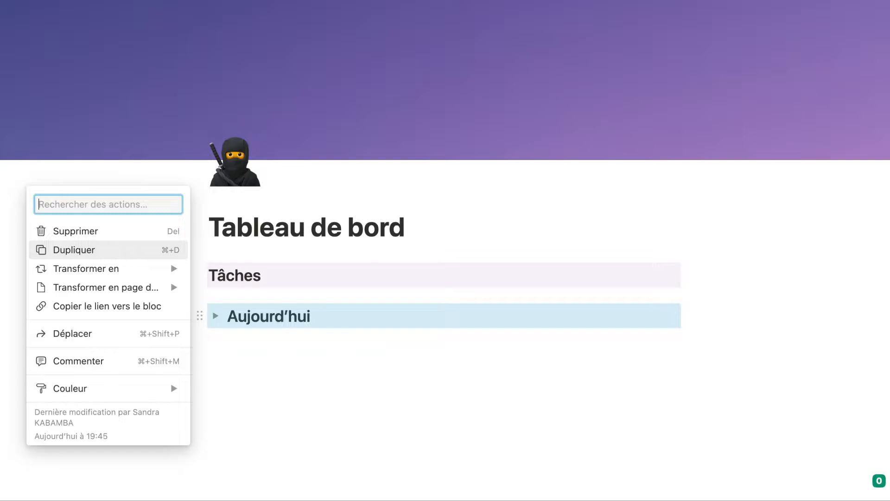
left_click(119, 251)
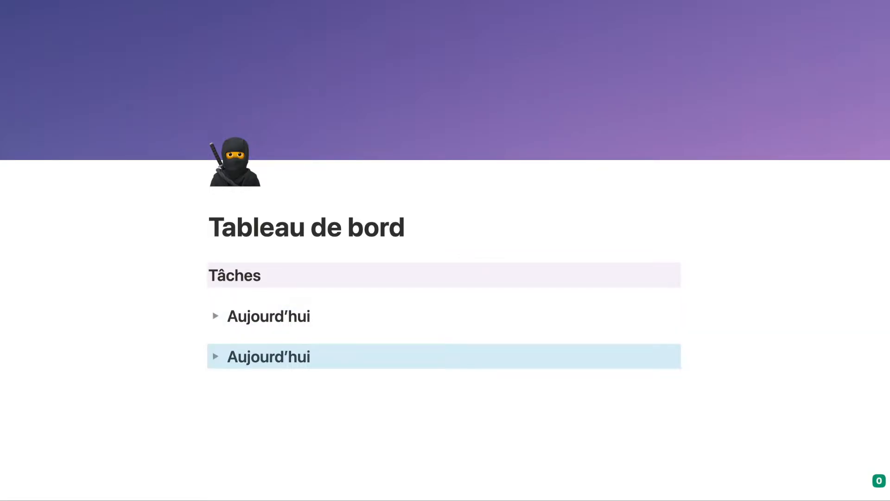
left_click(889, 0)
left_click(884, 99)
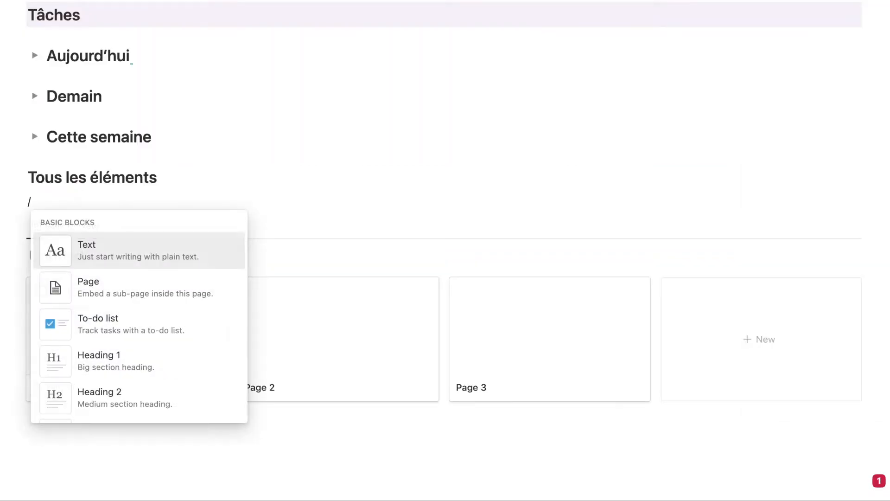
Embed a sub-page under "Tous les éléments", title it "Projets" and give it an icon.
key("Down")
key("Return")
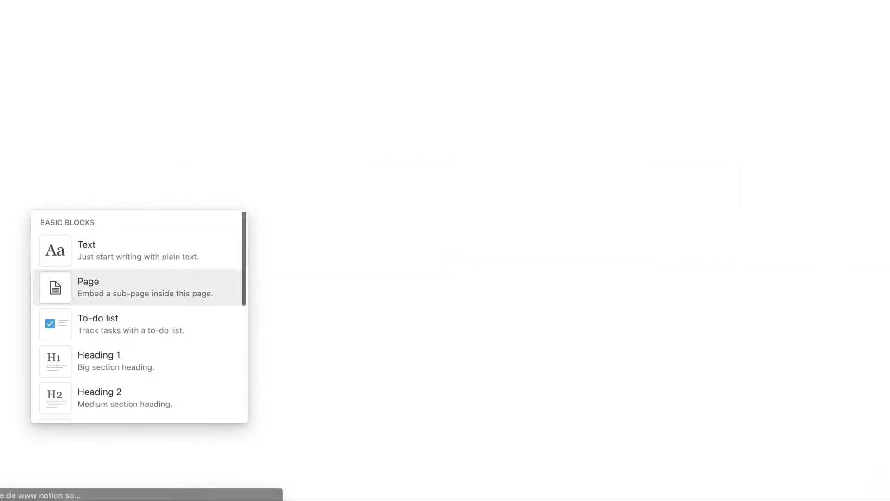
type("Projets")
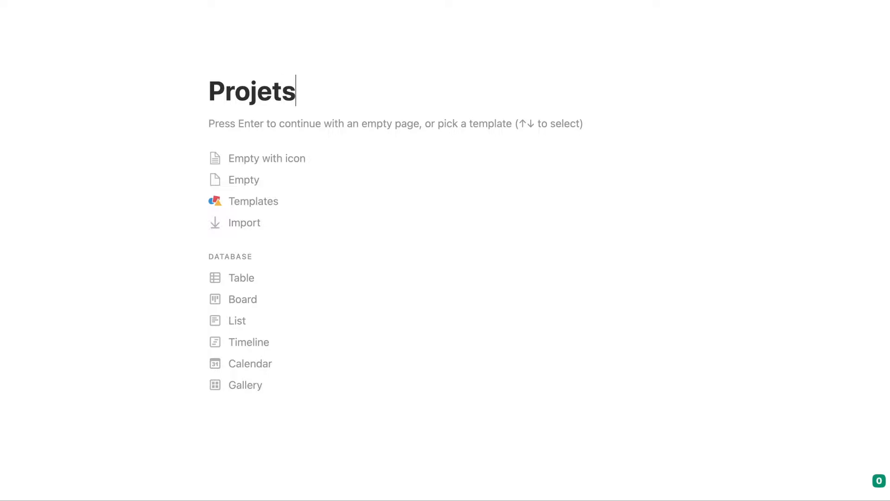
left_click(243, 63)
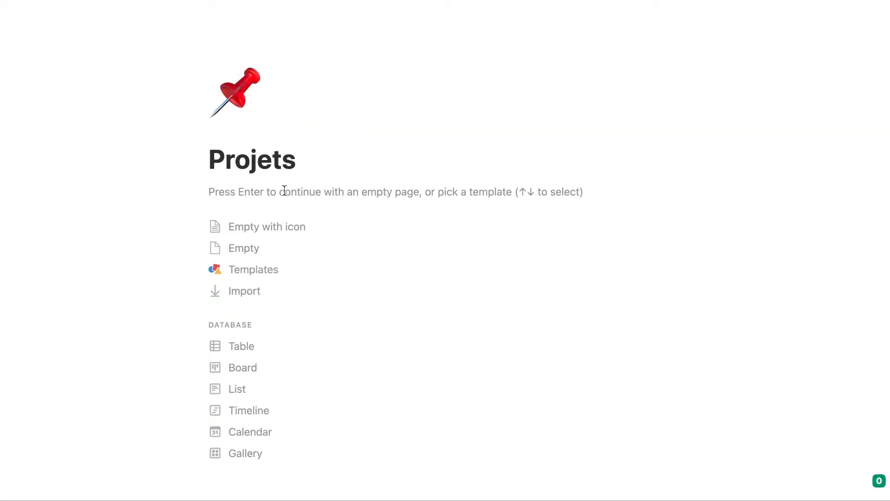
Set up the Projets page as a new table database with the entries Projet 1, Projet 2 and Projet 3.
left_click(263, 348)
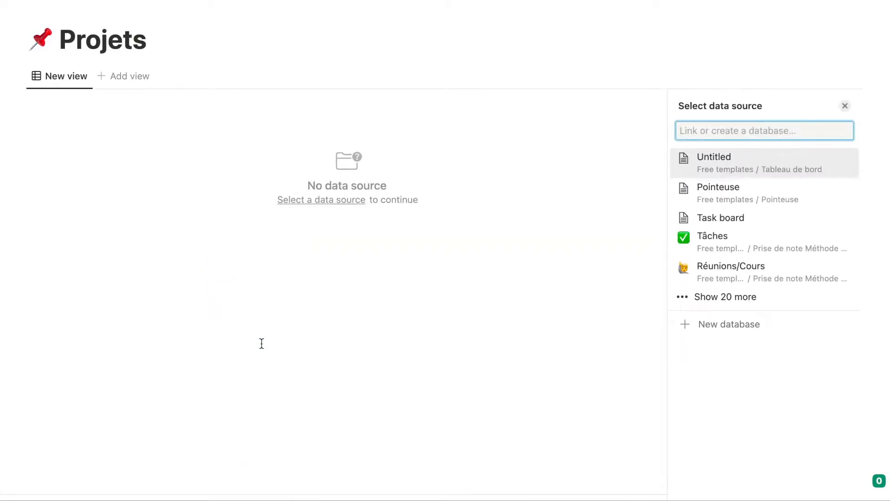
left_click(721, 325)
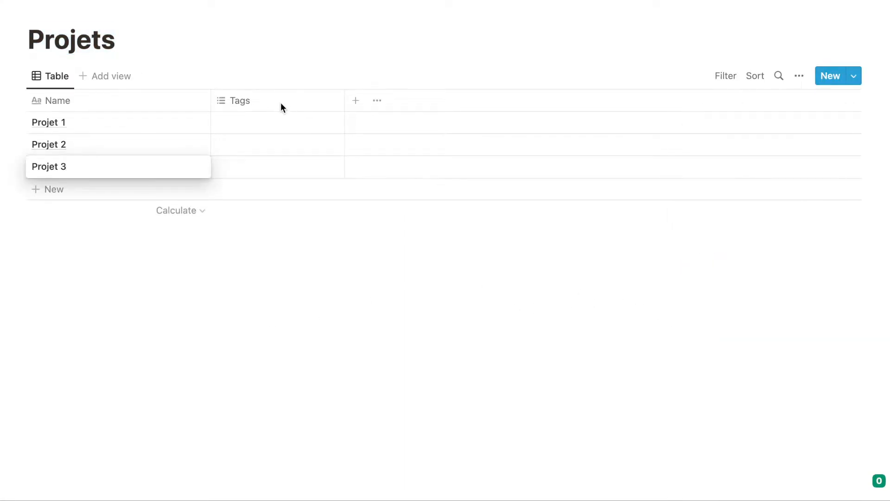
key("Escape")
Add a text property named "Statuts" and enter "A affiner, A démarrer, En cours, Arrêté, Bloqué, Terminé" for Projet 1.
left_click(354, 101)
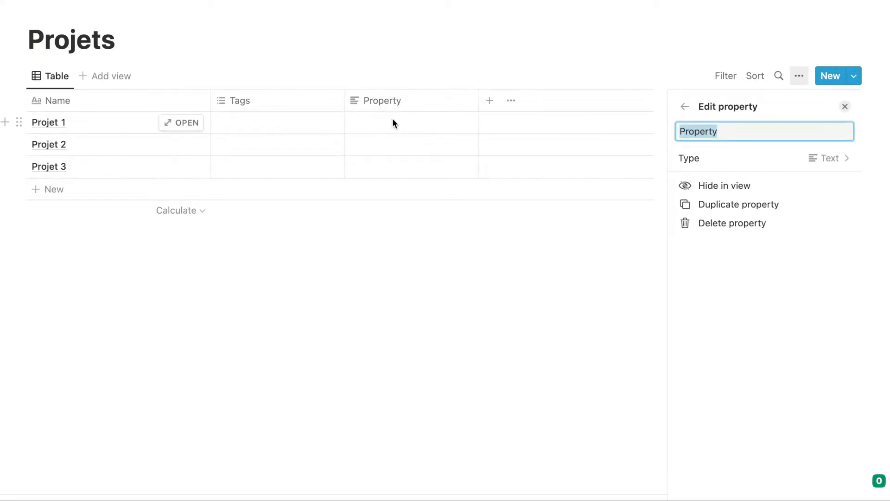
type("Statuts")
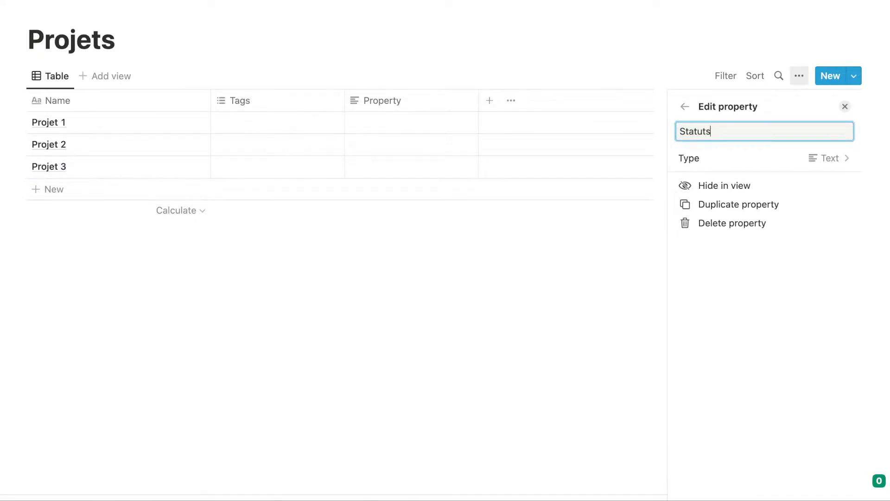
left_click(445, 124)
type("A")
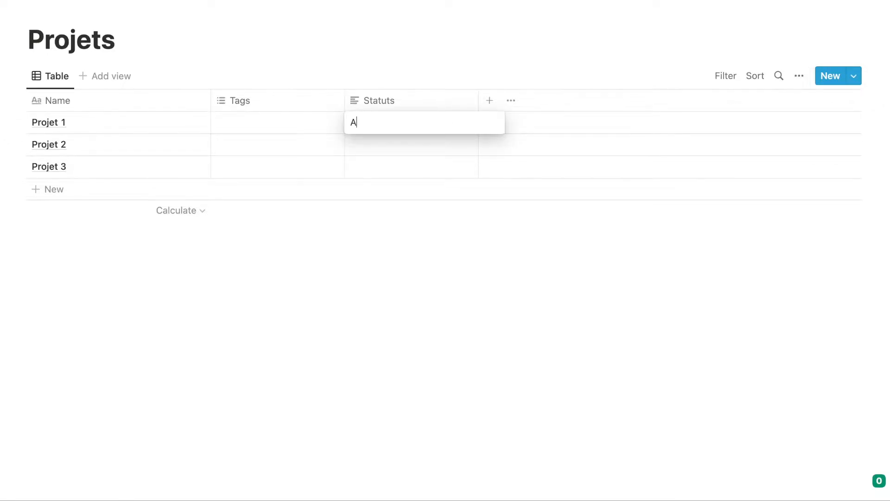
type(" d")
key("BackSpace")
type("affiner, A démarrer, En cours,")
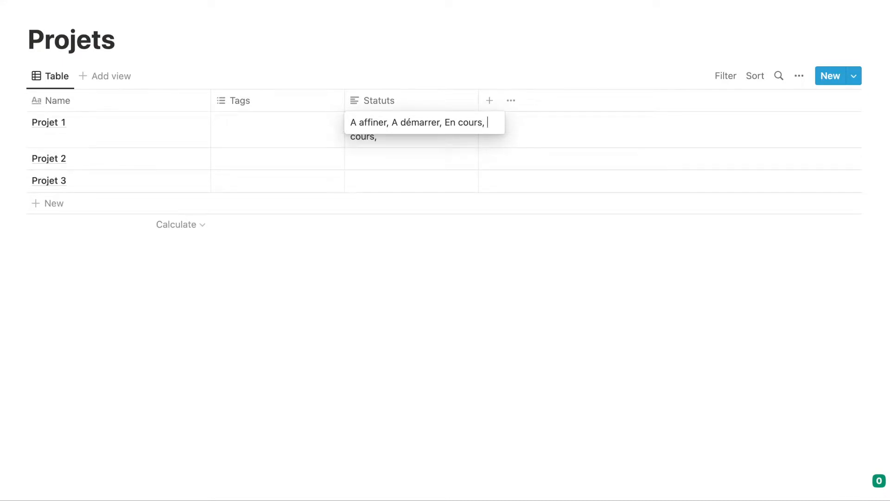
type(" Arr")
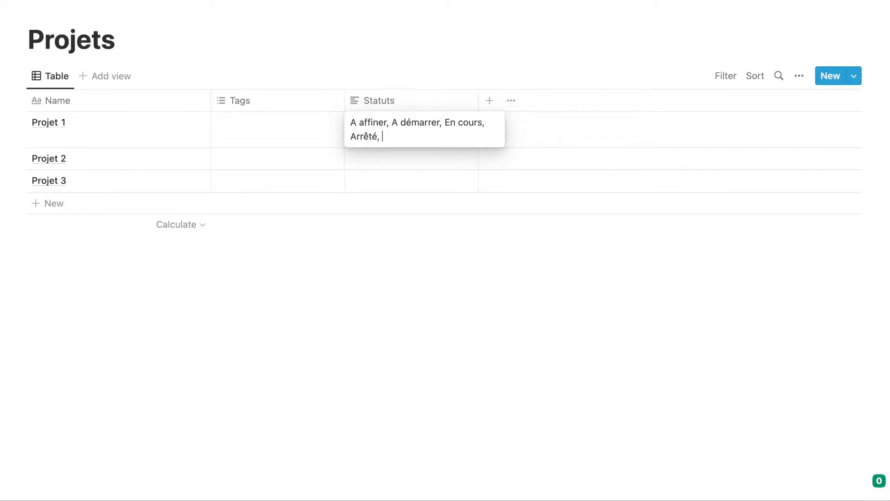
type("êté,")
type("Bloqué, Terminé")
Move the Statuts column before Name and change its property type to Select.
left_click_drag(417, 103, 201, 110)
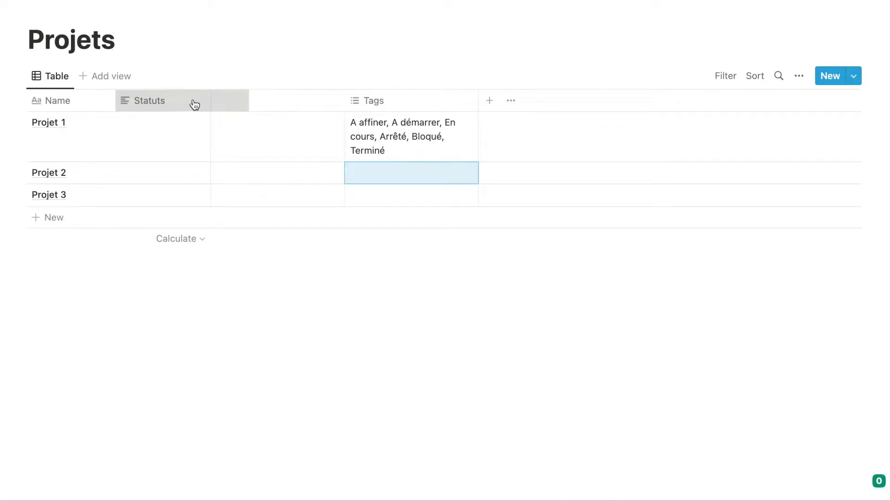
left_click(125, 109)
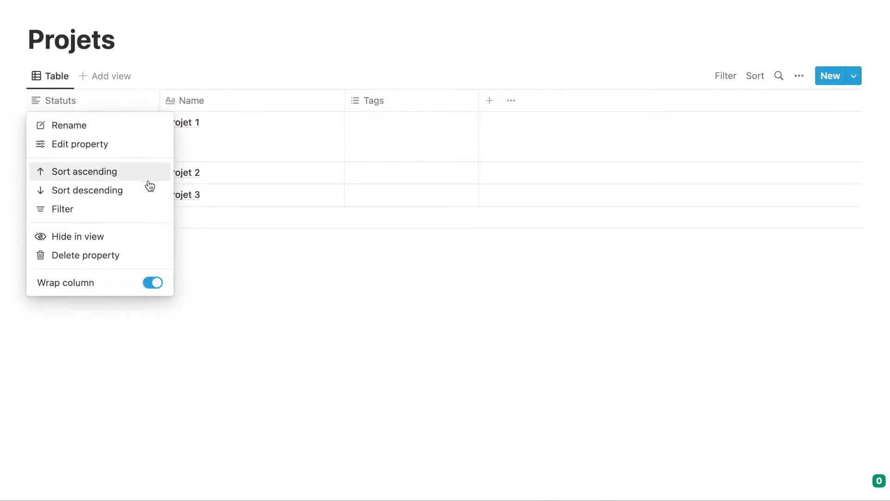
left_click(147, 149)
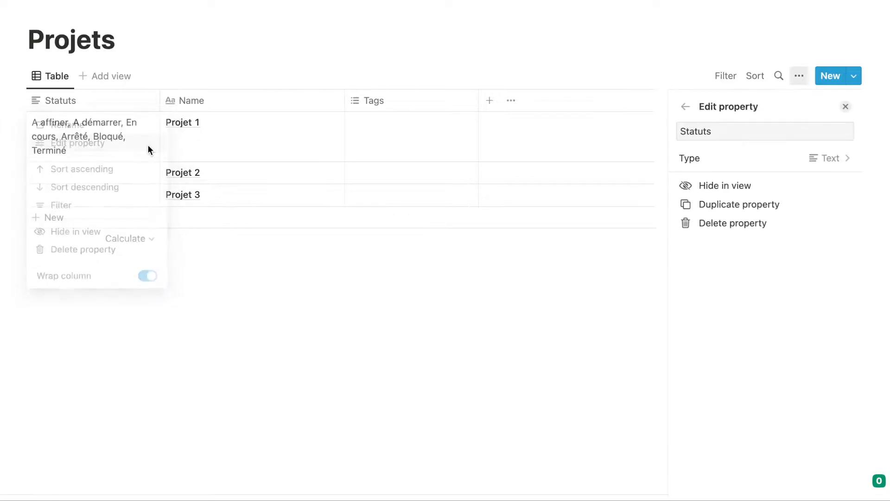
left_click(769, 160)
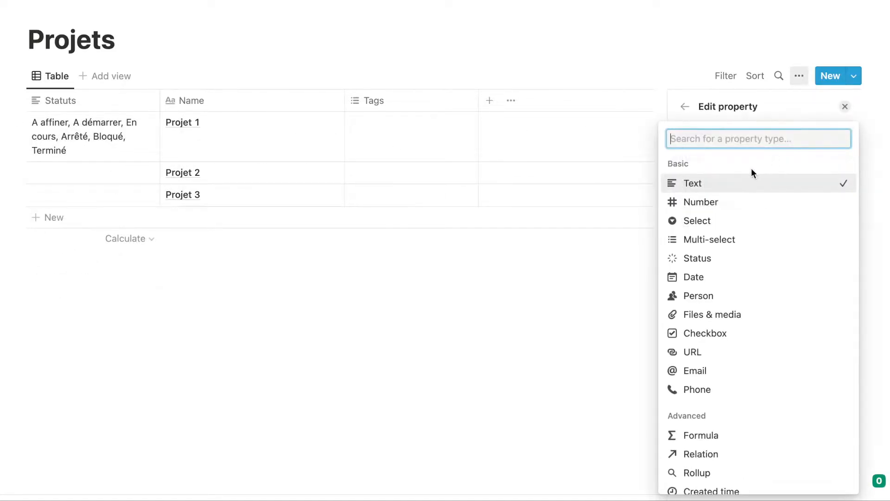
left_click(724, 226)
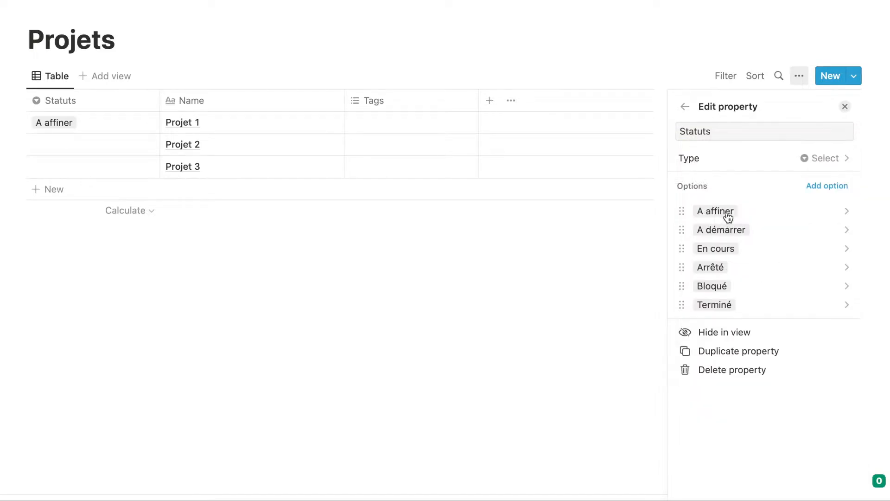
left_click(637, 264)
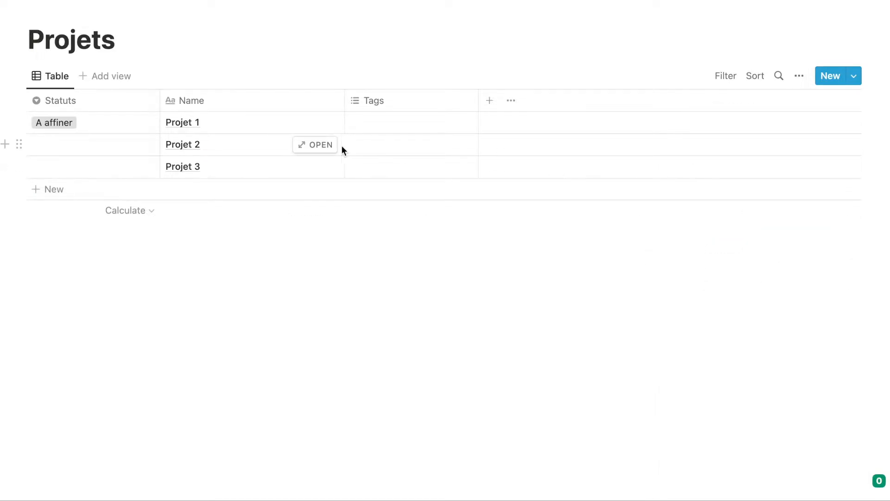
Rename the Tags property to "Sujets" and change its type to Select.
left_click(413, 102)
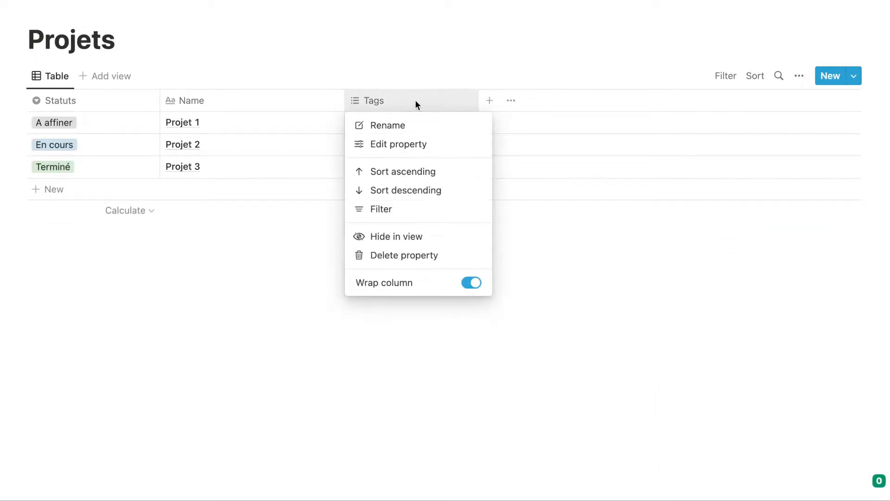
left_click(422, 143)
left_click(774, 136)
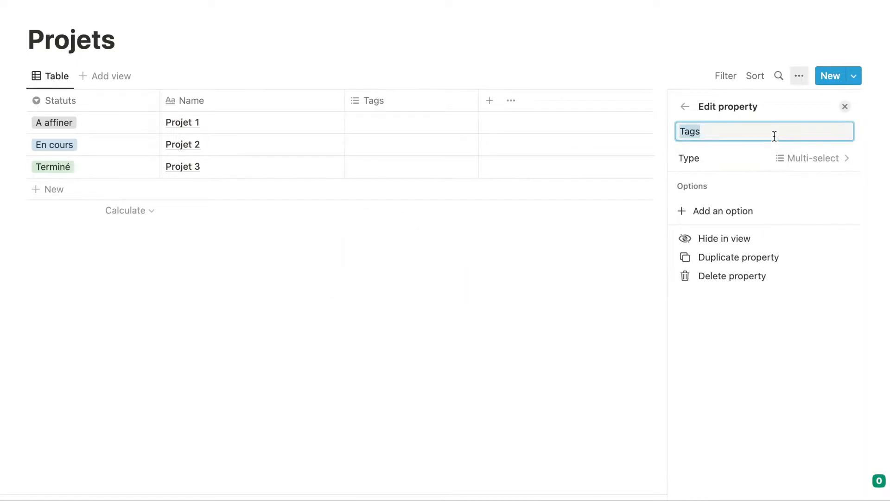
type("Sij")
type("ujet")
type("s")
left_click(836, 160)
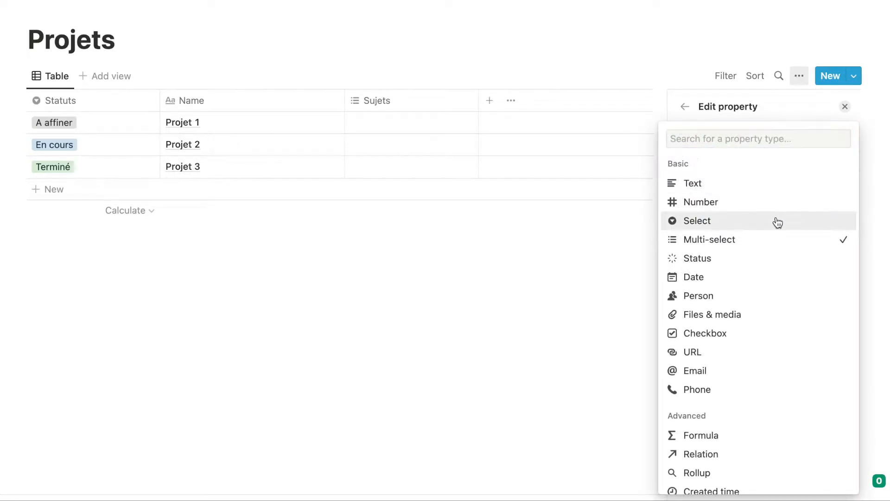
left_click(778, 224)
left_click(636, 217)
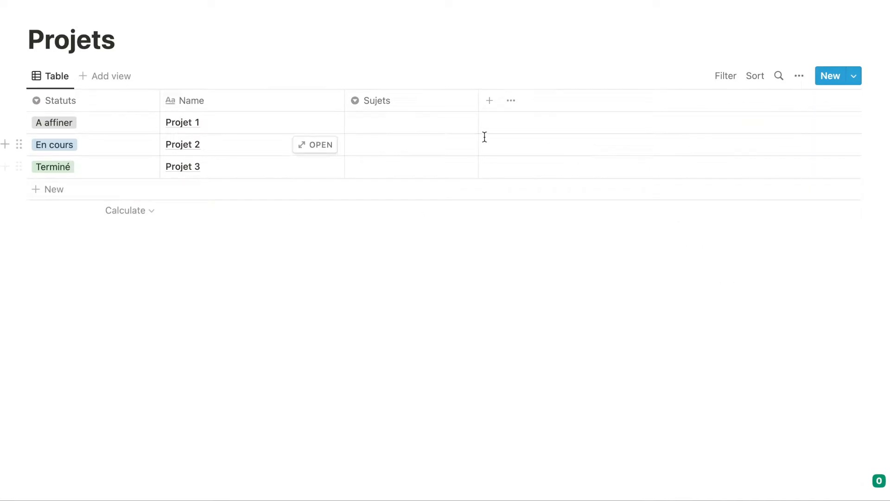
Create the option "Sujet 1" in the Sujets property and assign it to Projet 1.
left_click(430, 125)
type("Sujet")
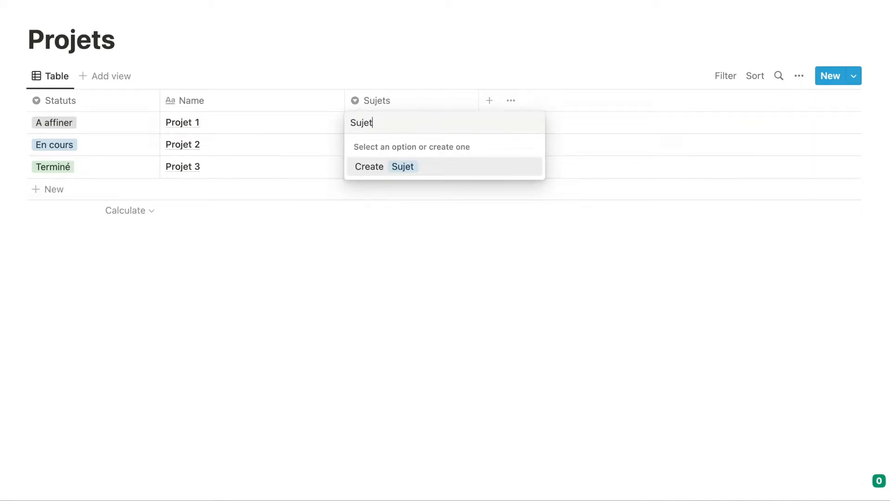
type(" 1")
key("Return")
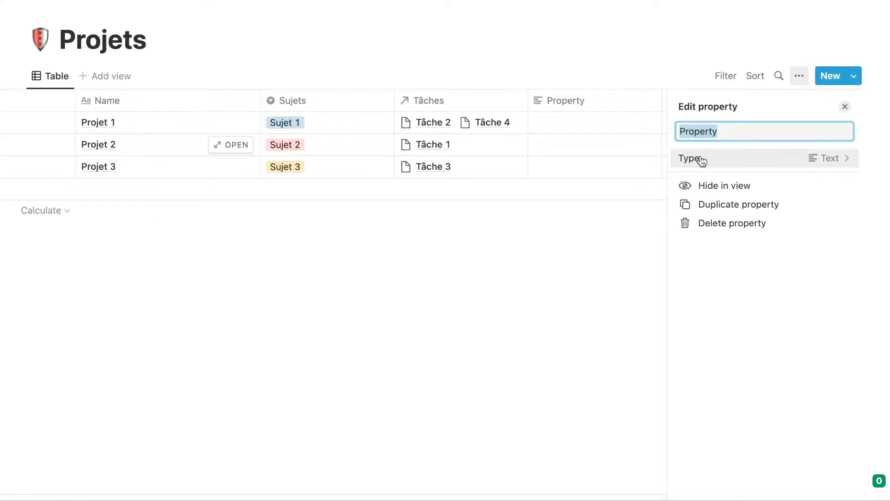
Change the new text property's type to Status and name it "Status".
left_click(700, 155)
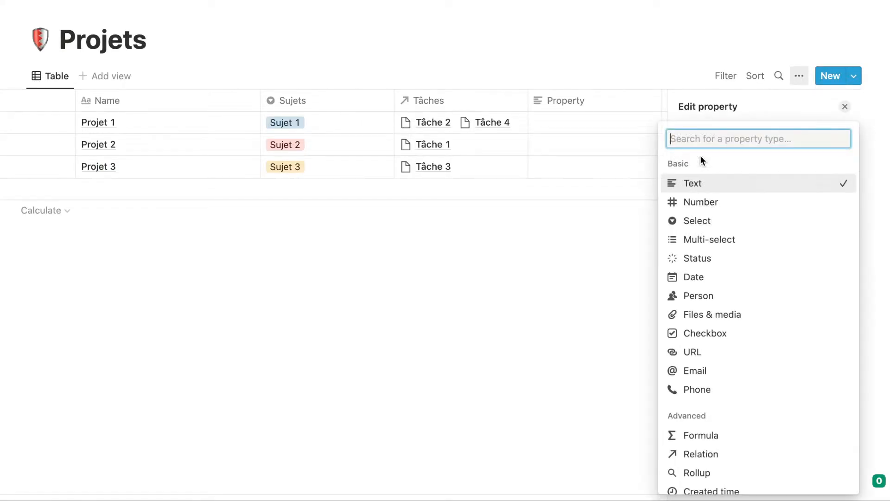
left_click(687, 260)
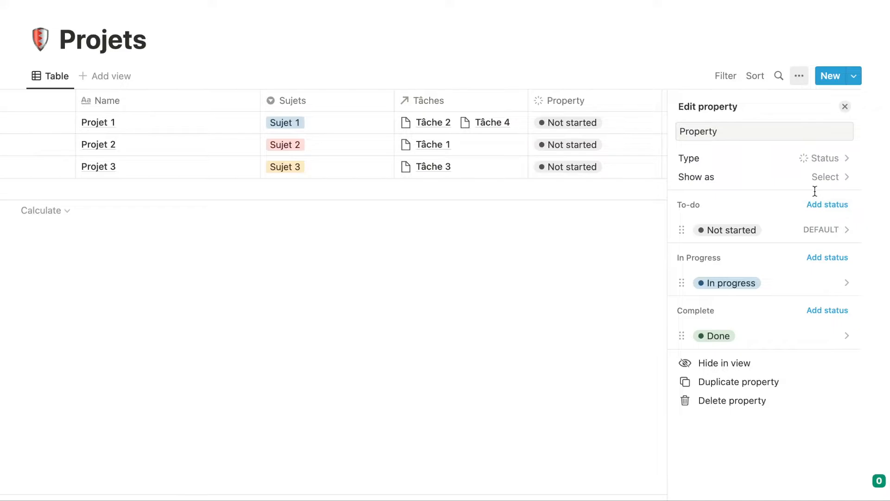
double_click(746, 135)
type("Status")
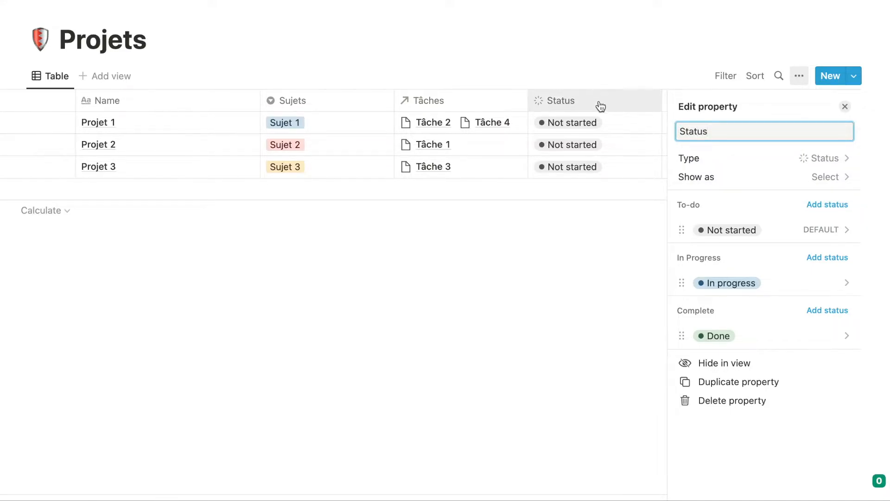
Move the Status column before Name and delete the old Statuts property.
left_click_drag(596, 102, 111, 98)
left_click(142, 101)
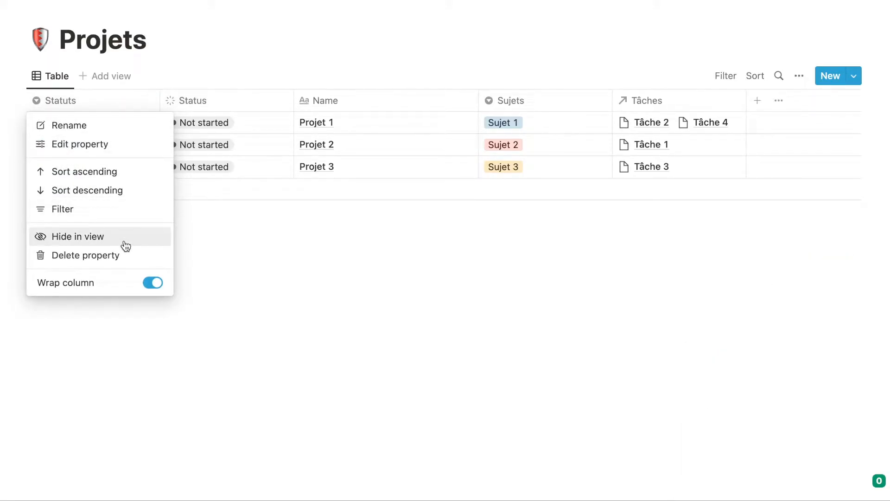
left_click(116, 255)
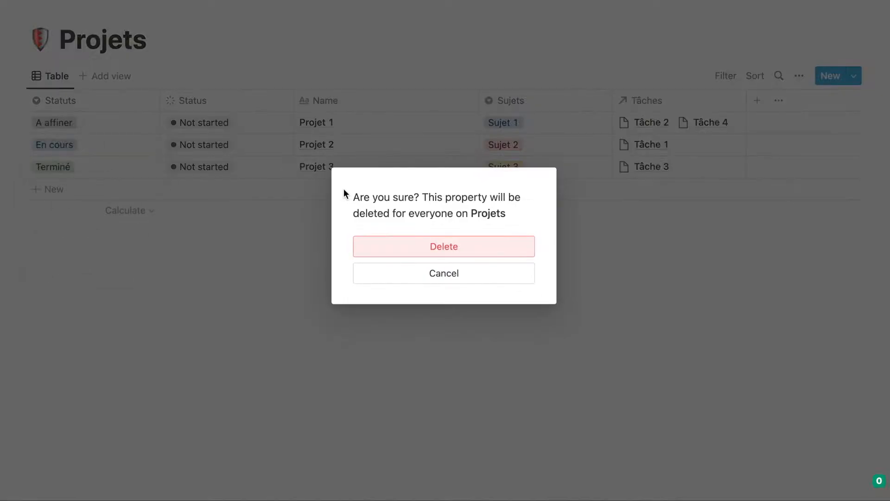
left_click(414, 248)
Add an option named "A refiner" to the To-do group of the Status property.
left_click(129, 125)
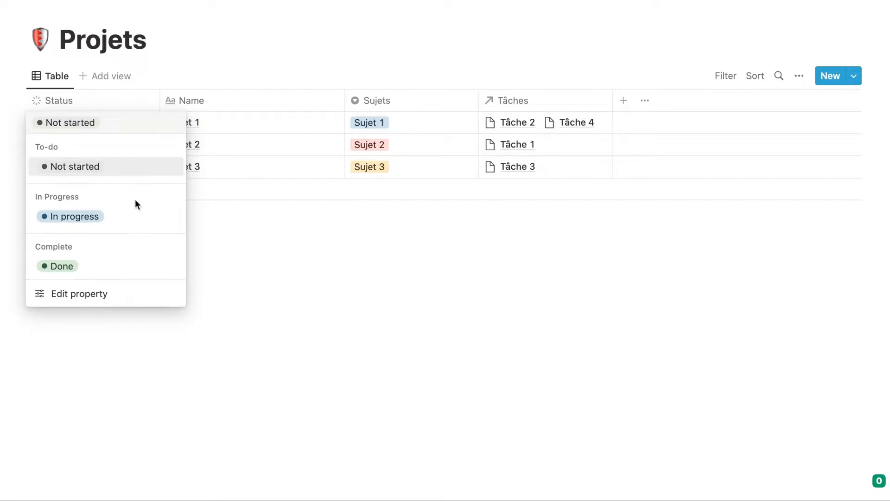
key("Escape")
left_click(125, 97)
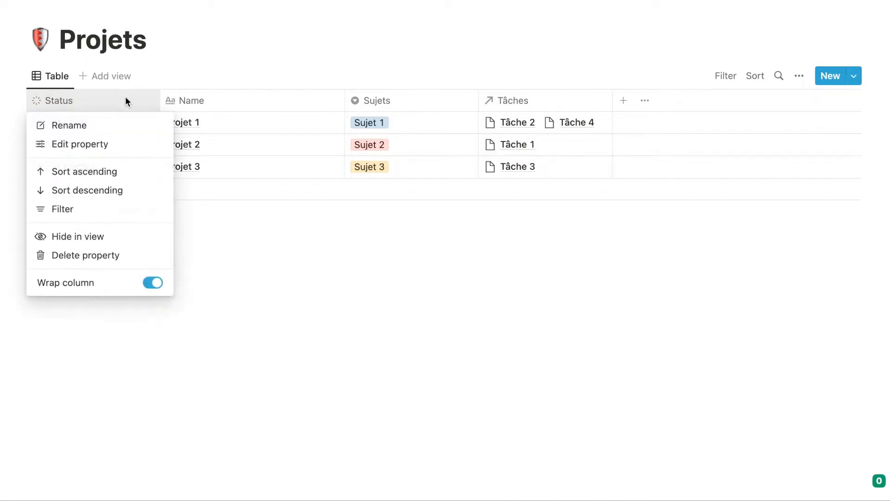
left_click(137, 146)
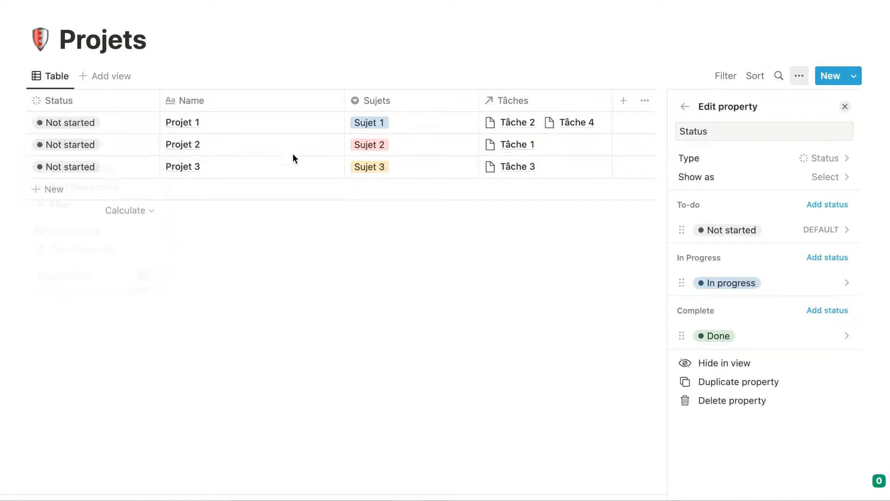
left_click(832, 206)
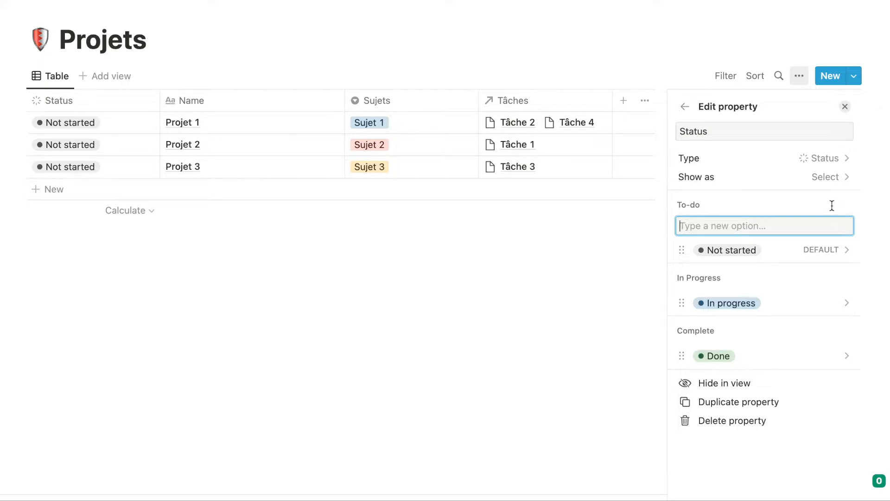
type("A refiner")
key("Return")
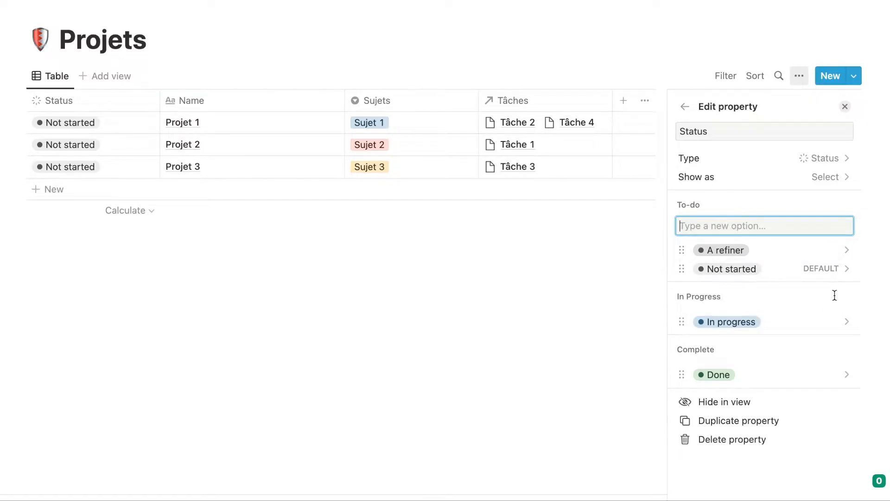
left_click(761, 190)
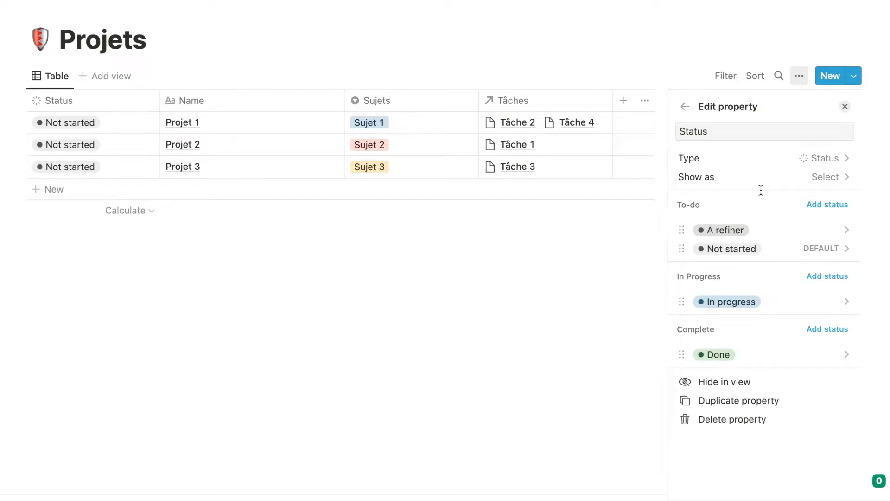
Add an option named "Bloqué" to the In Progress group of the Status property.
left_click(826, 275)
type("Bloqué")
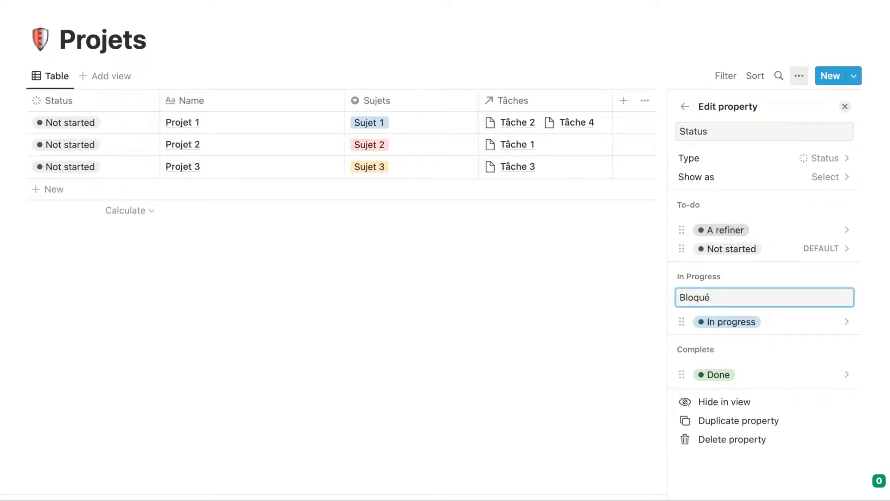
key("Return")
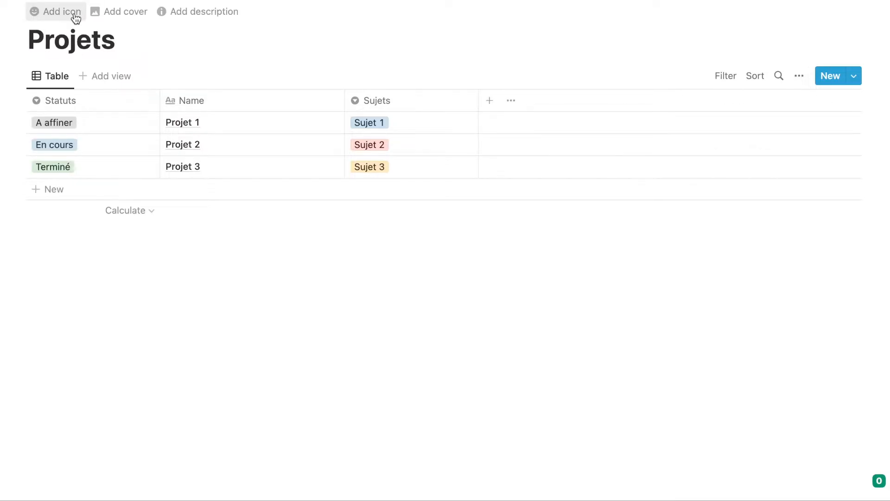
Give the Projets database page an icon and return to the Tableau de bord page.
left_click(75, 18)
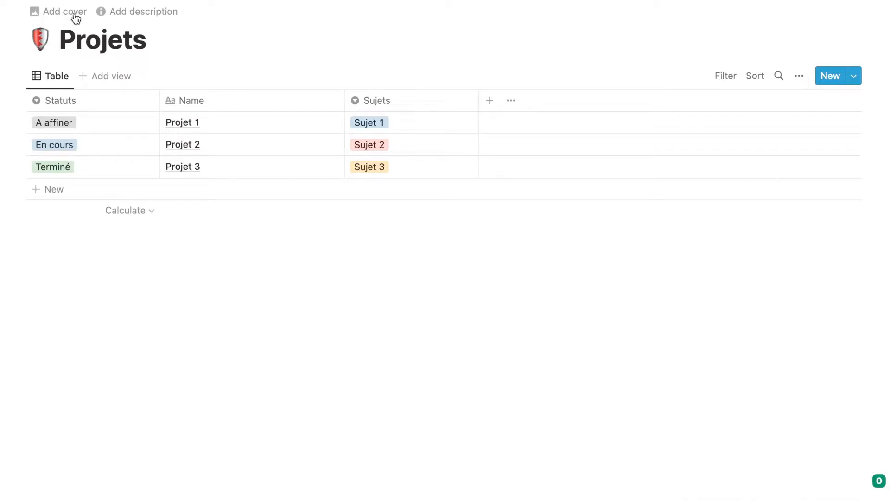
left_click(195, 1)
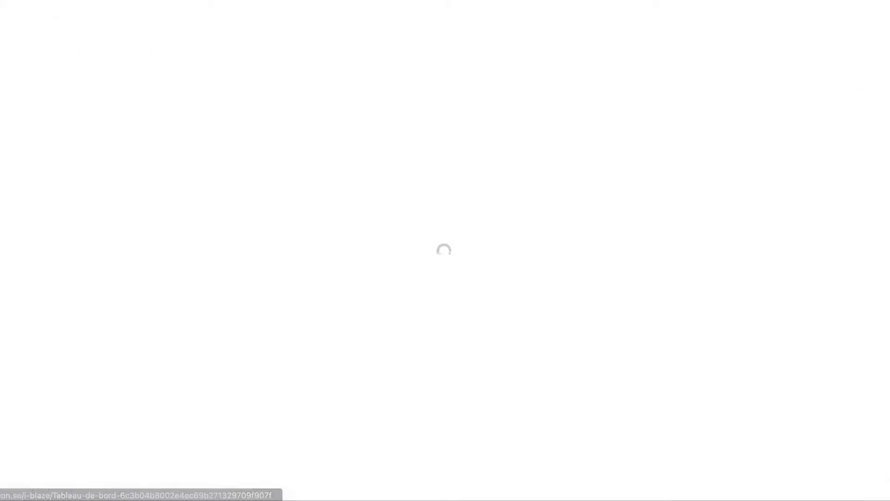
Delete the untitled gallery database below the Projets link on the dashboard.
scroll(271, 199, "down", 5)
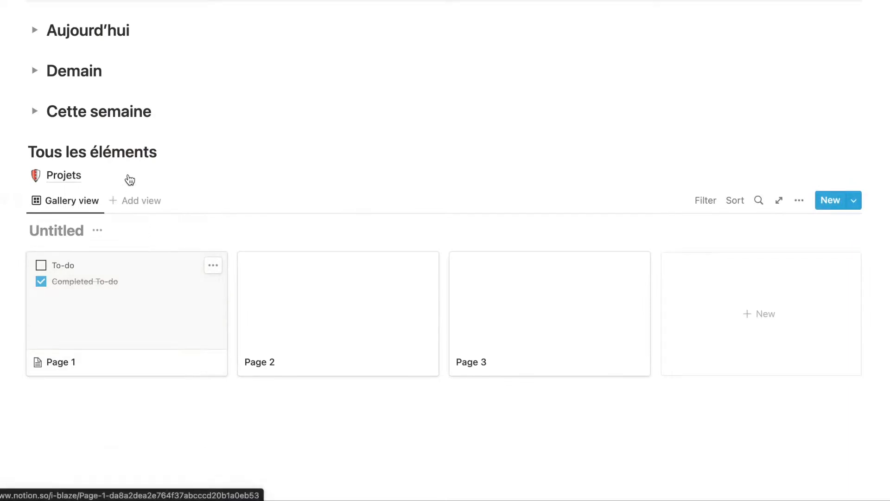
left_click(22, 197)
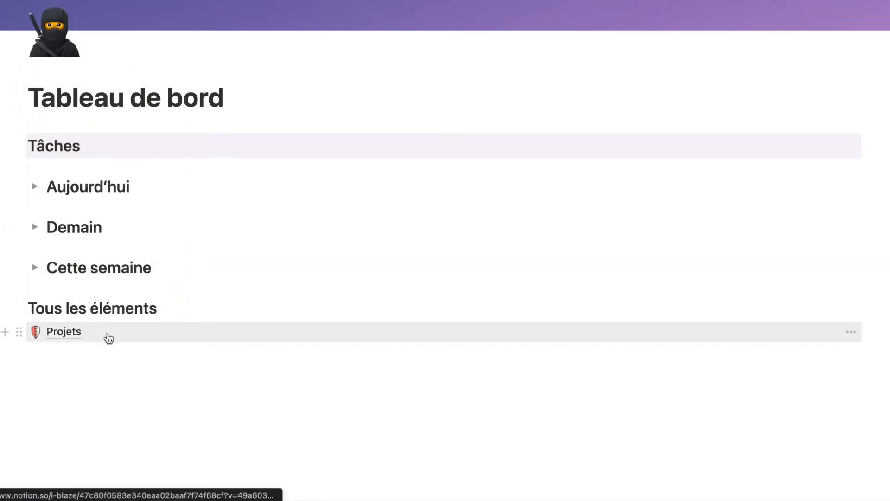
Create a subpage titled "Tâches" directly below Projets on the dashboard.
left_click(106, 352)
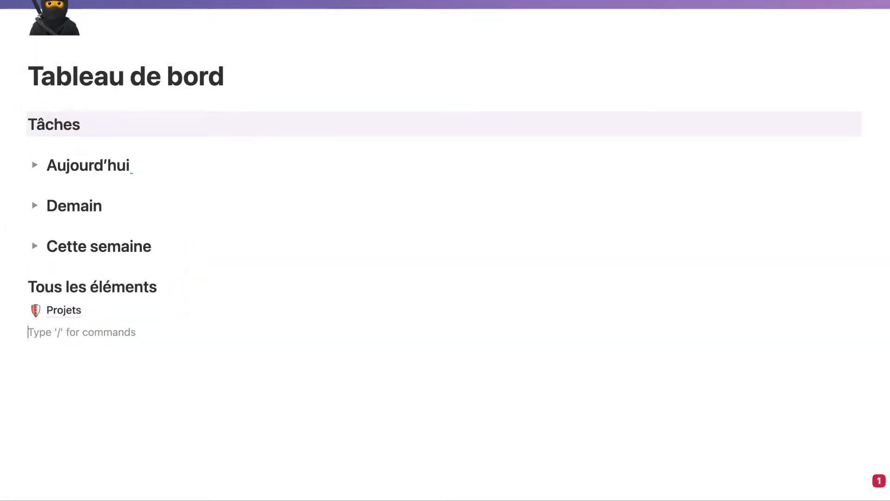
type("/pag")
key("Return")
type("Tâches")
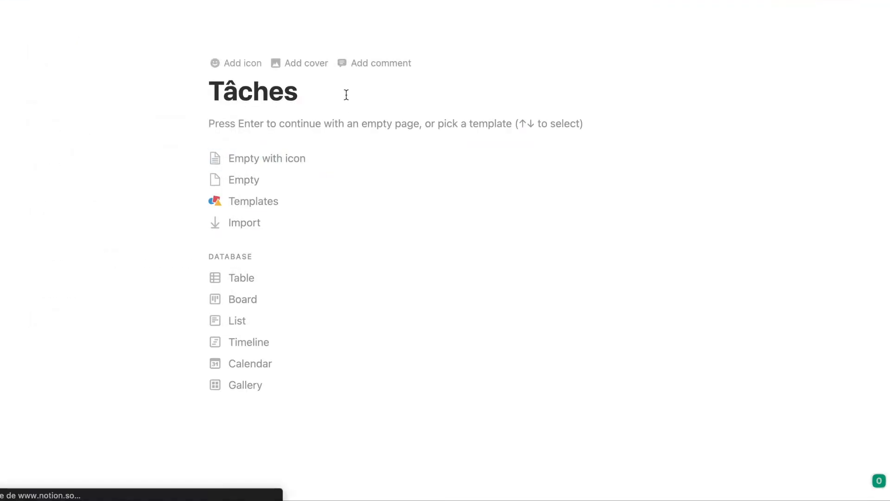
Set the Tâches page icon to the green check mark emoji, found by searching for "check".
left_click(250, 64)
left_click(253, 93)
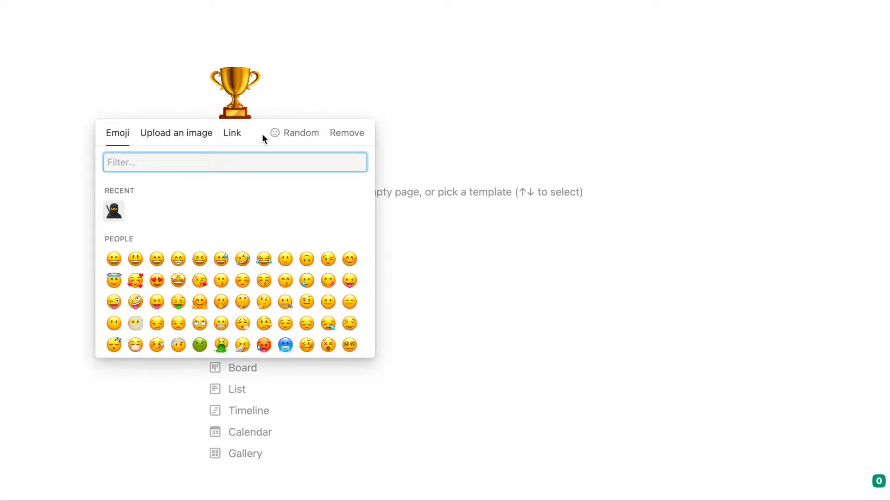
type("check")
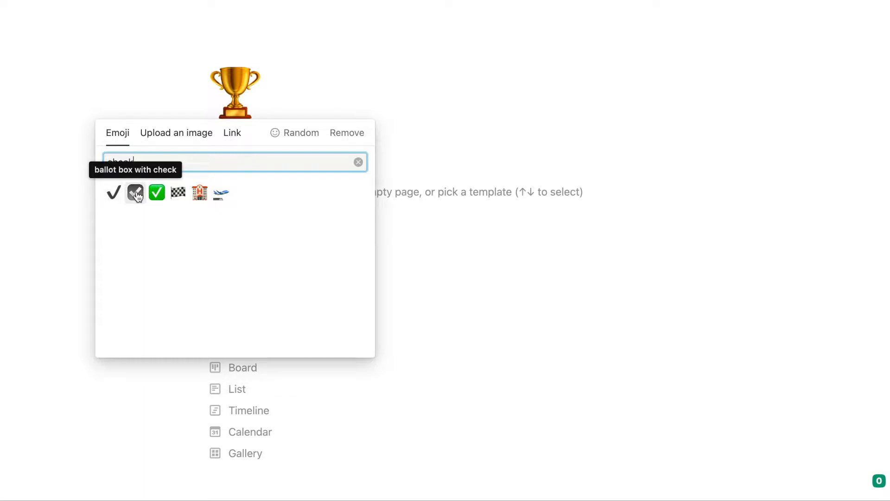
left_click(157, 192)
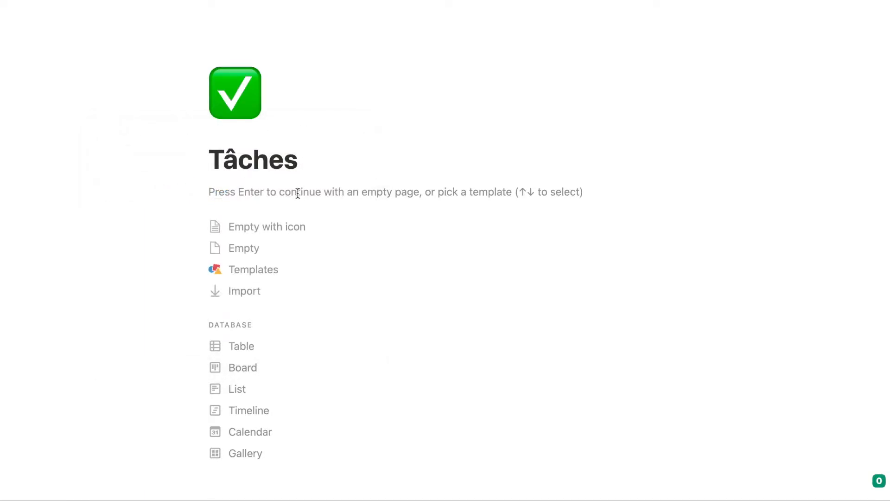
Turn the Tâches page into a table with a new database and name its rows Tâche 1, Tâche 2 and Tâche 3.
left_click(263, 347)
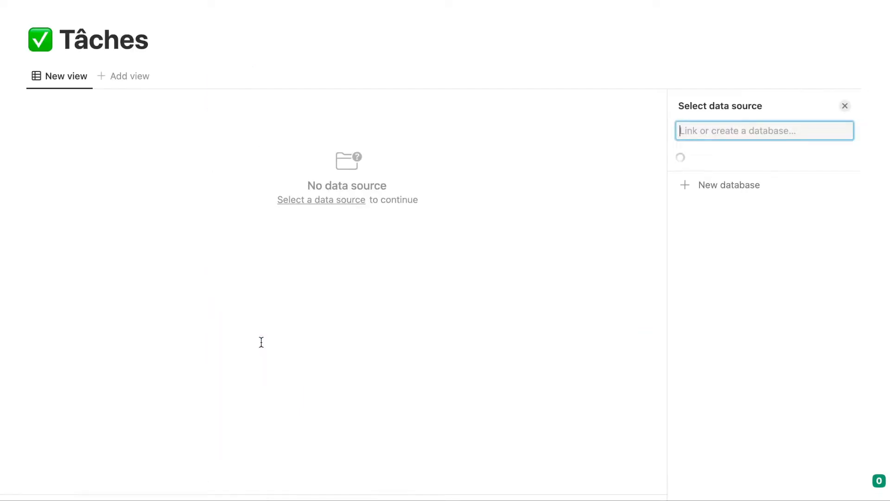
left_click(720, 324)
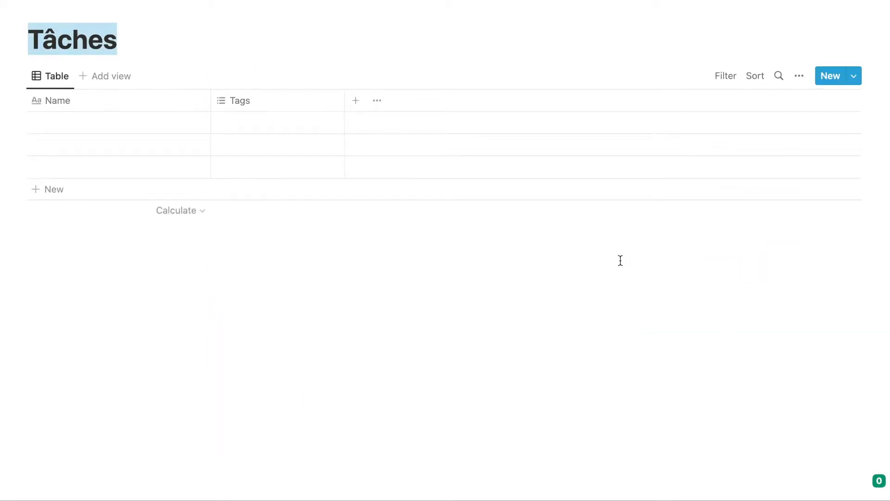
type("Tâche 3")
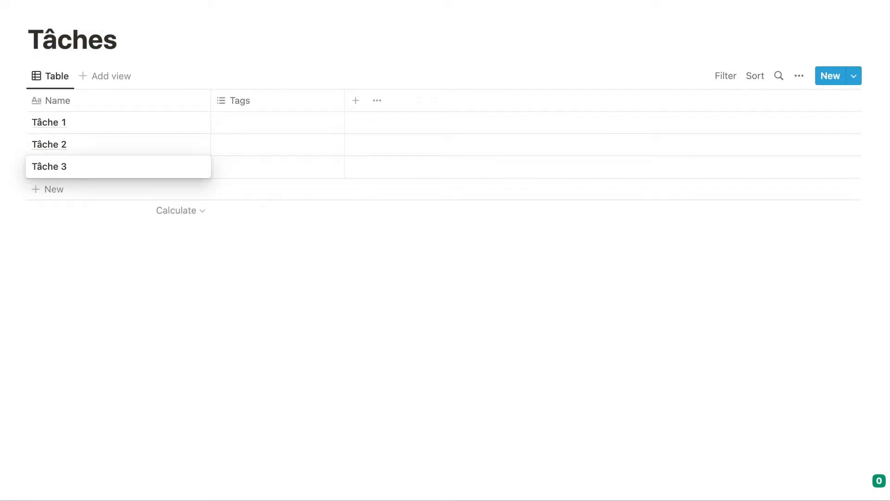
key("Escape")
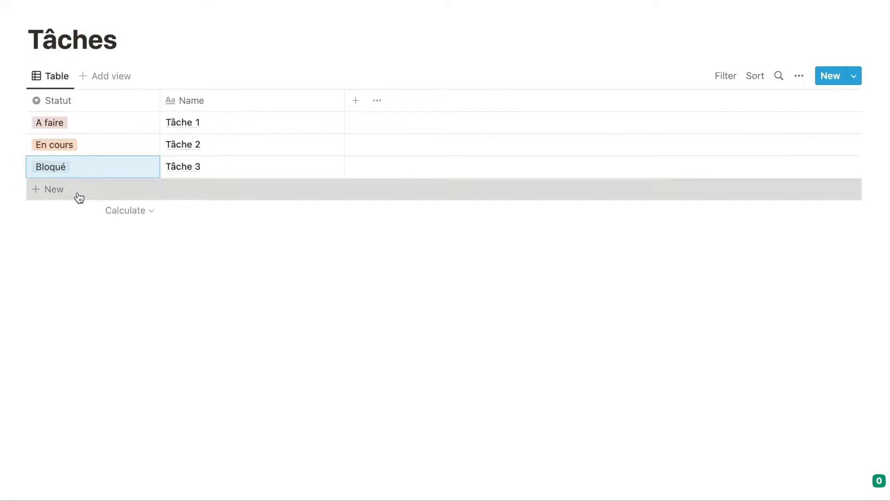
Add a fourth row to the Tâches table and set its Statut to "Terminé".
left_click(77, 190)
key("Escape")
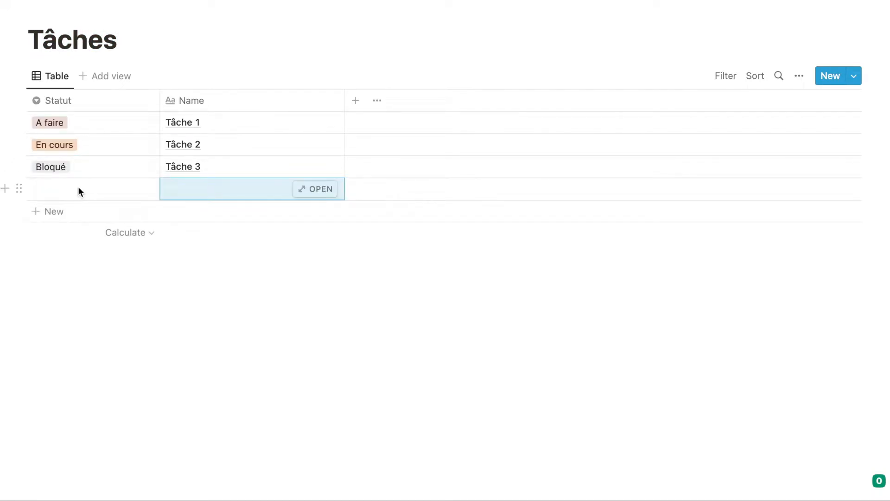
left_click(79, 190)
left_click(85, 290)
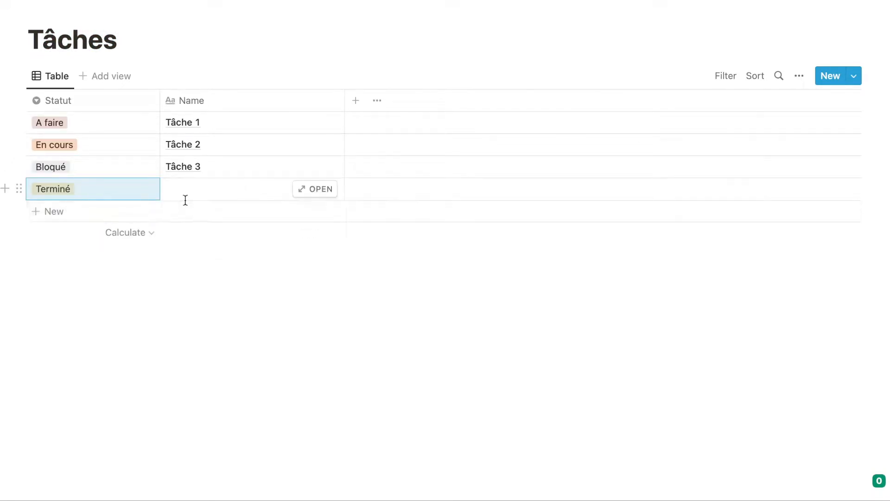
Name the fourth row "Tâche 4" and delete the extra empty row below it.
left_click(185, 201)
key("Escape")
left_click(189, 181)
type("T")
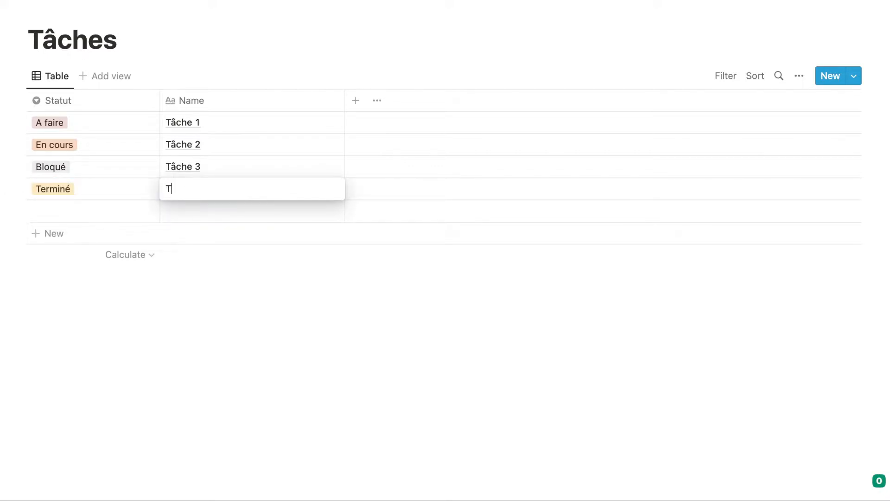
type("âche 4")
key("Return")
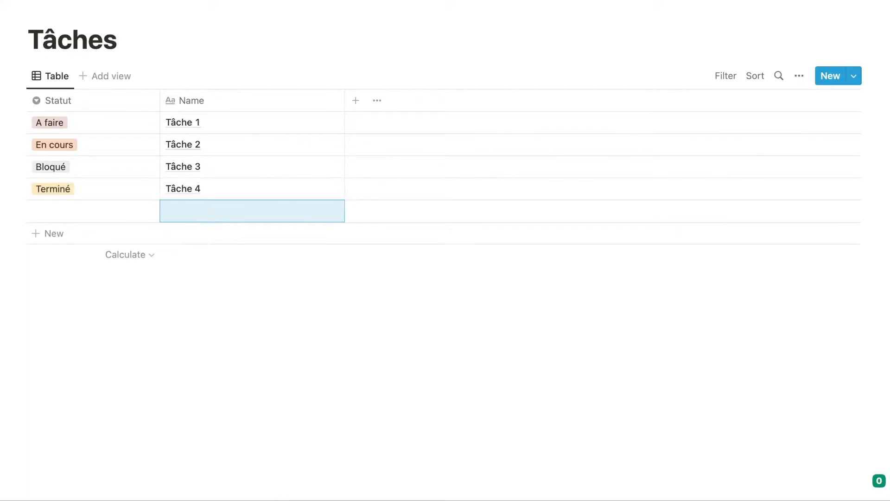
left_click(21, 206)
left_click(68, 157)
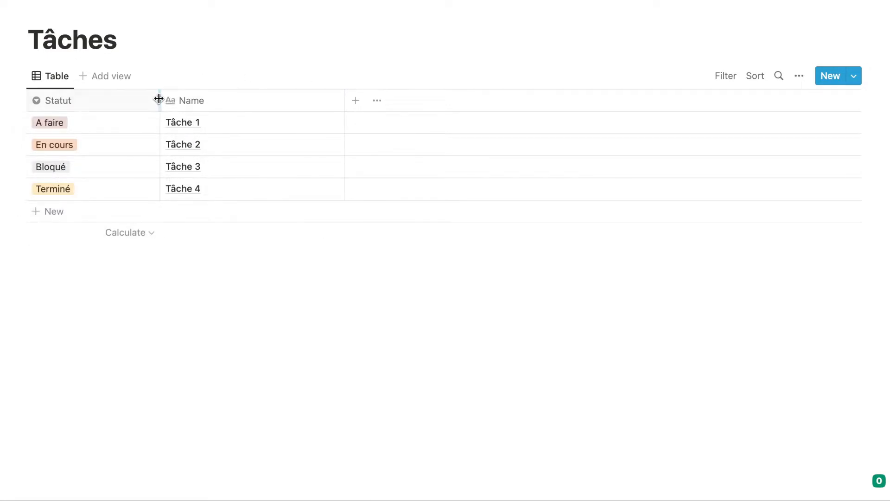
Narrow the Statut column and add a new property named "Priorité" after Name.
left_click_drag(157, 100, 112, 101)
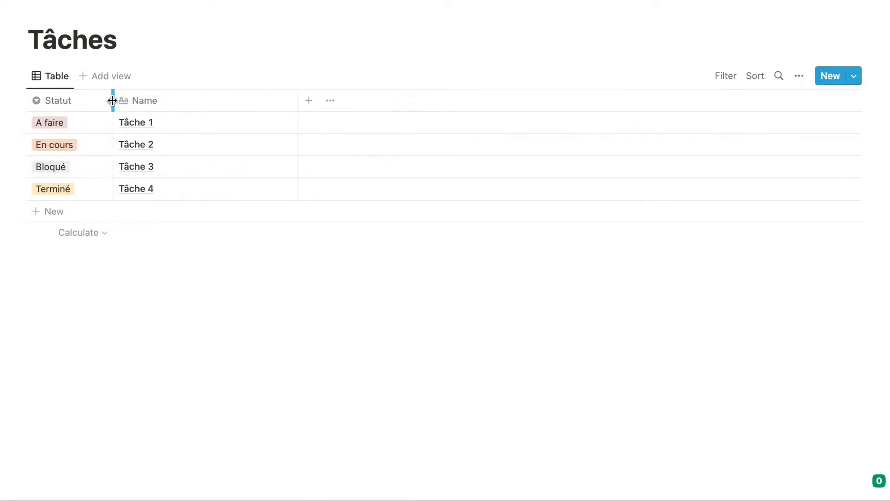
left_click(309, 101)
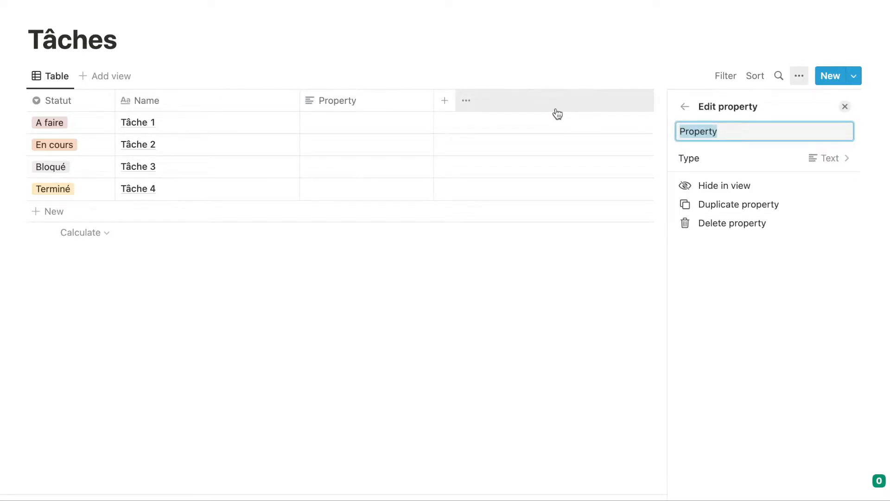
type("Priorité")
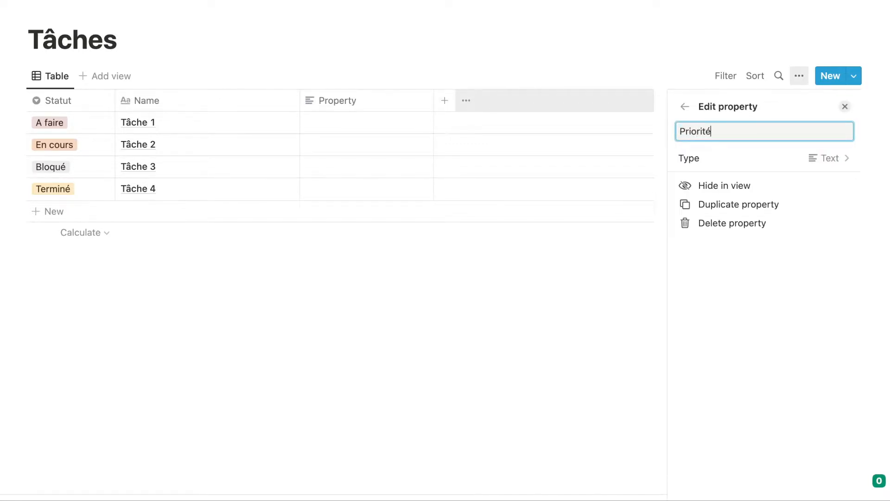
left_click(379, 125)
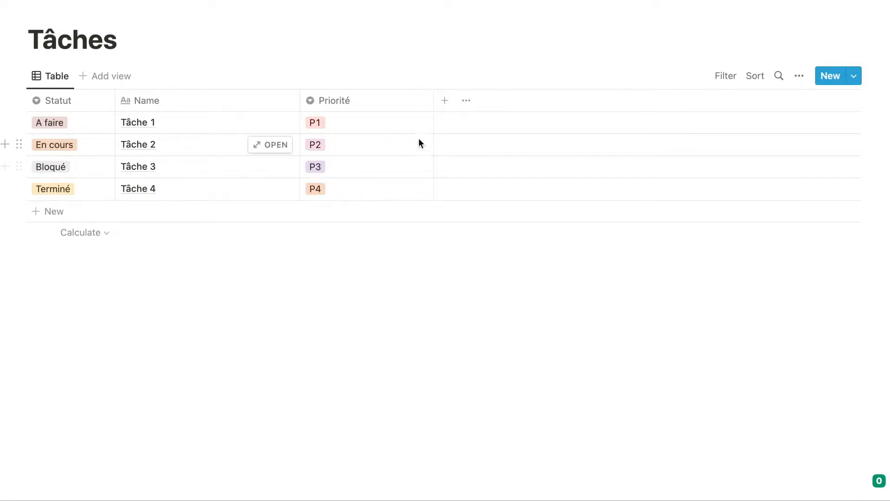
Narrow the Priorité column and add a "Projet" relation property linked to the Projets database, also shown on Projets.
left_click_drag(432, 100, 374, 100)
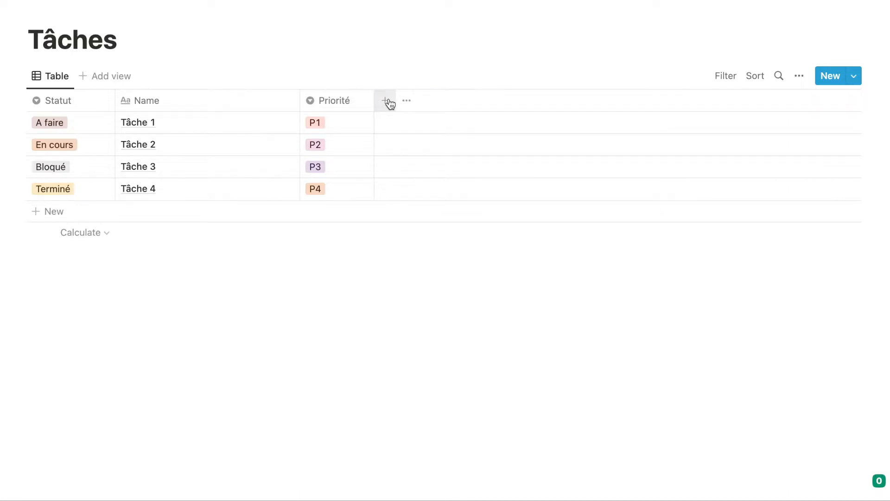
left_click(387, 101)
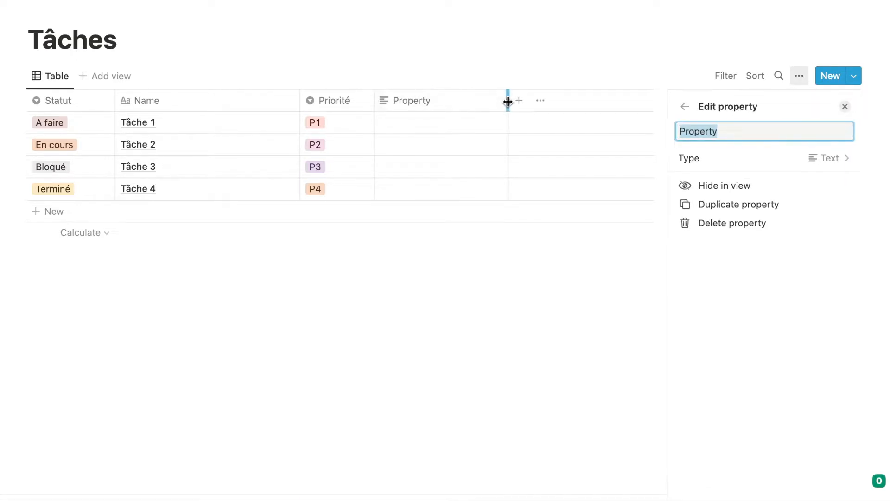
type("Pro")
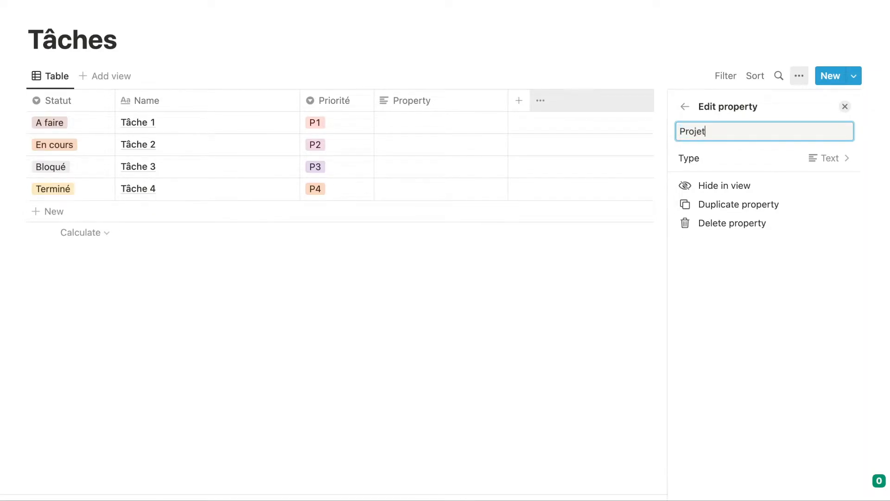
left_click(756, 158)
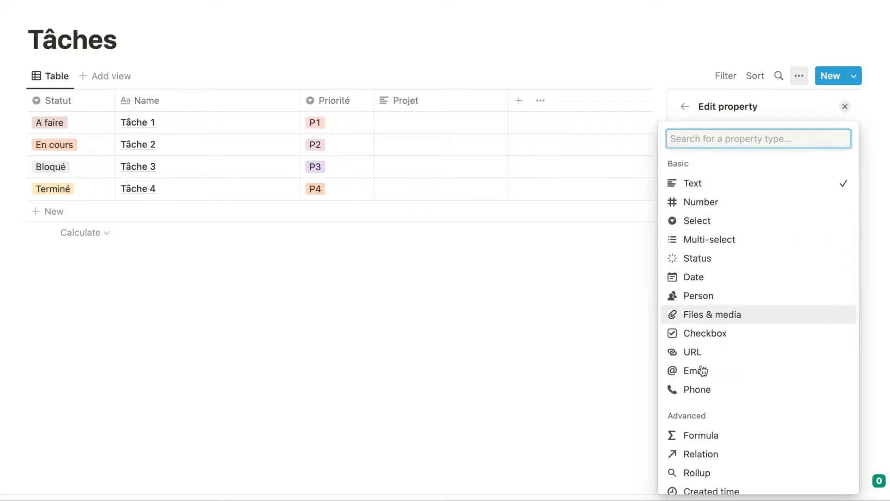
left_click(692, 454)
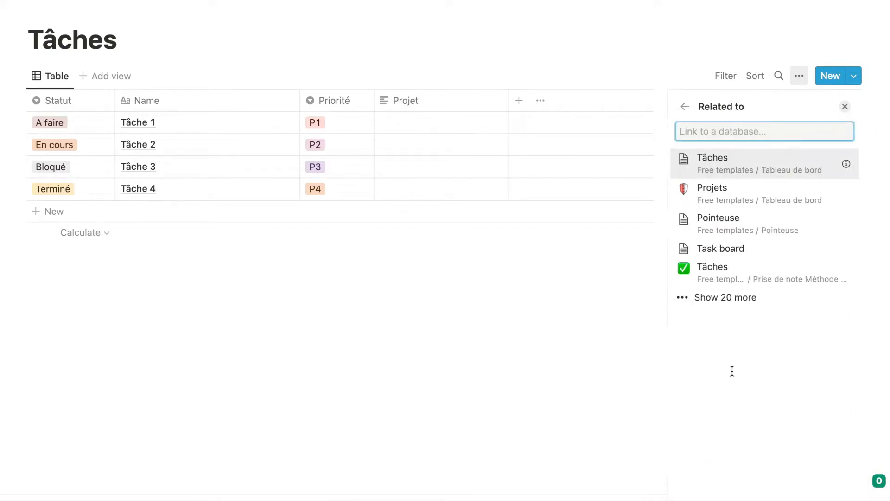
left_click(775, 205)
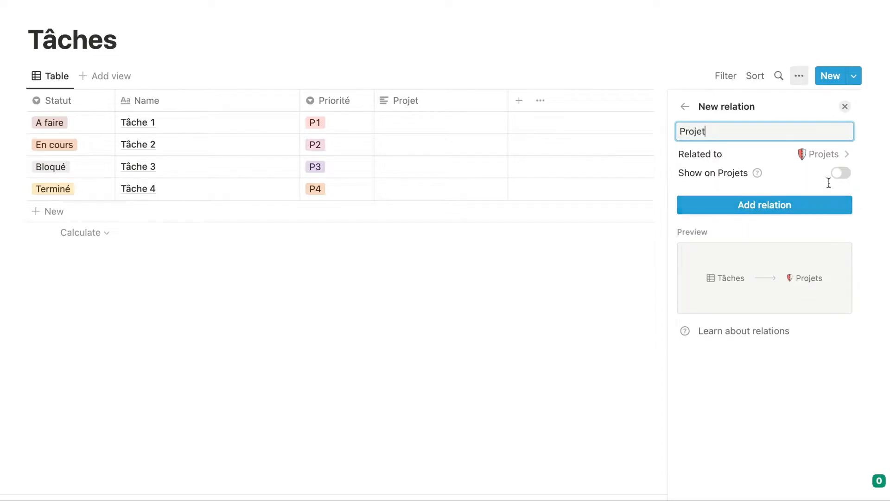
left_click(841, 174)
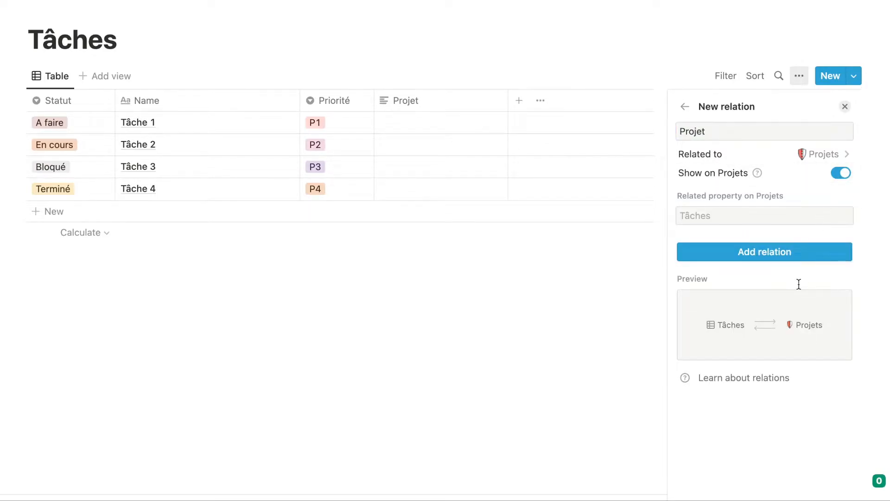
left_click(795, 252)
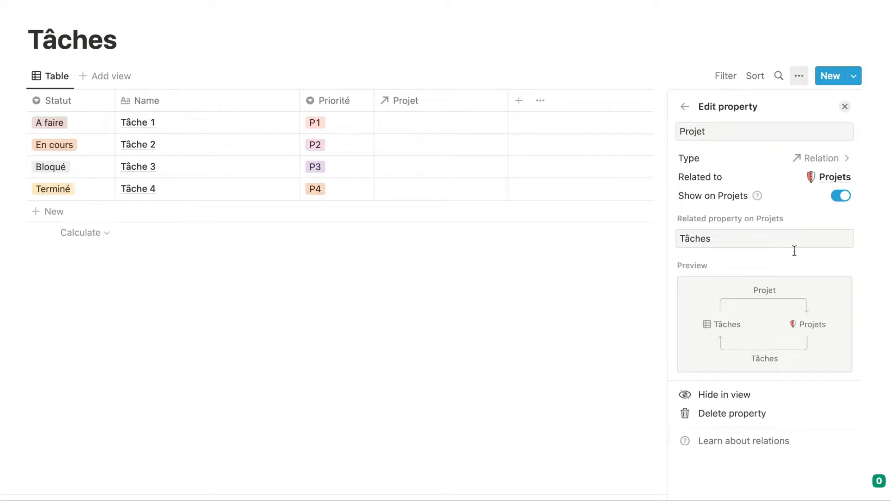
left_click(846, 108)
Link Tâche 1 to Projet 2 in the Projet column.
left_click(422, 121)
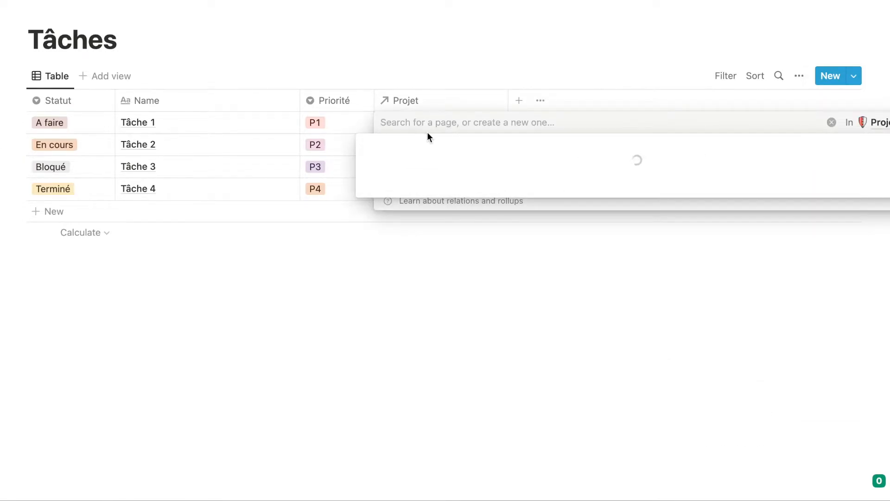
left_click(370, 165)
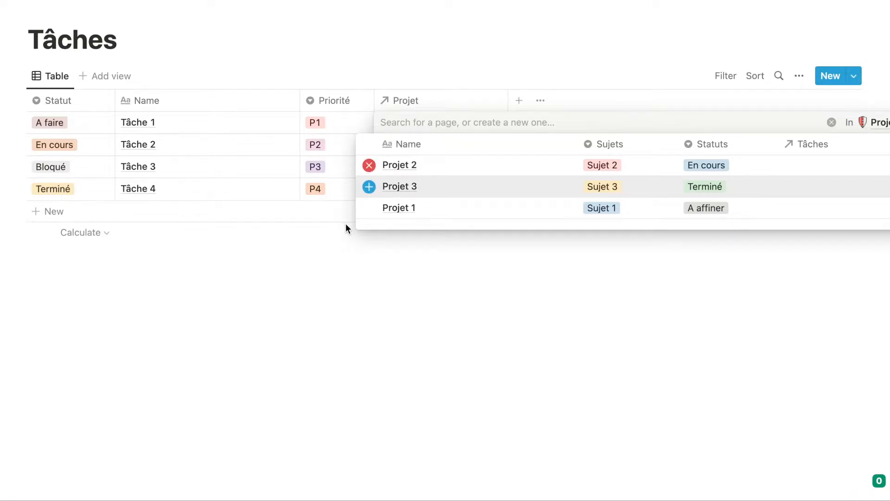
left_click(346, 223)
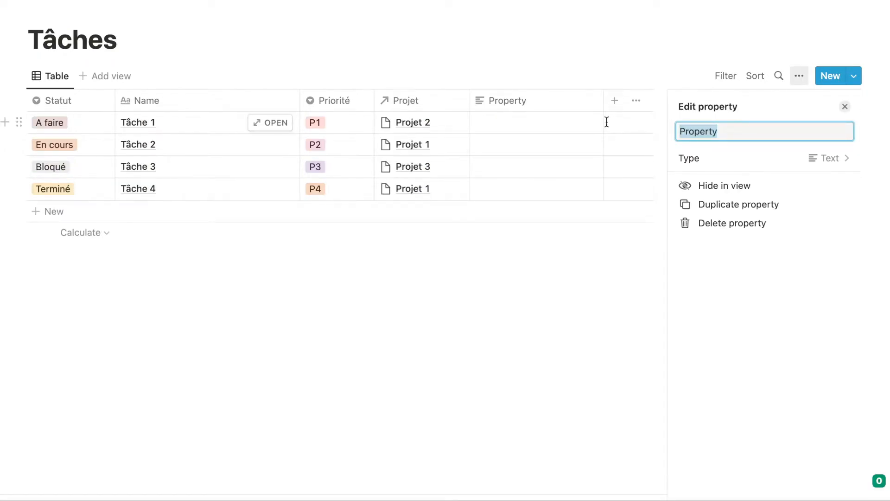
Name the new property after Projet "Création" and set its type to Created time.
type("D")
key("BackSpace")
type("Création")
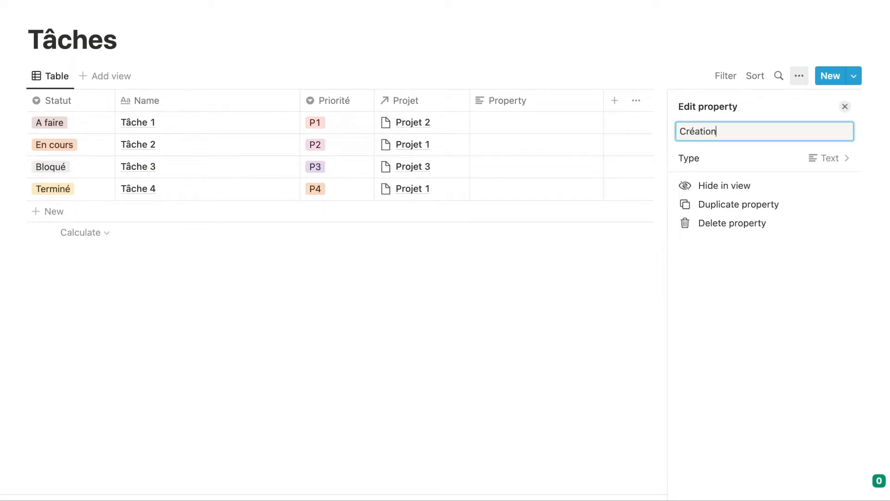
left_click(785, 157)
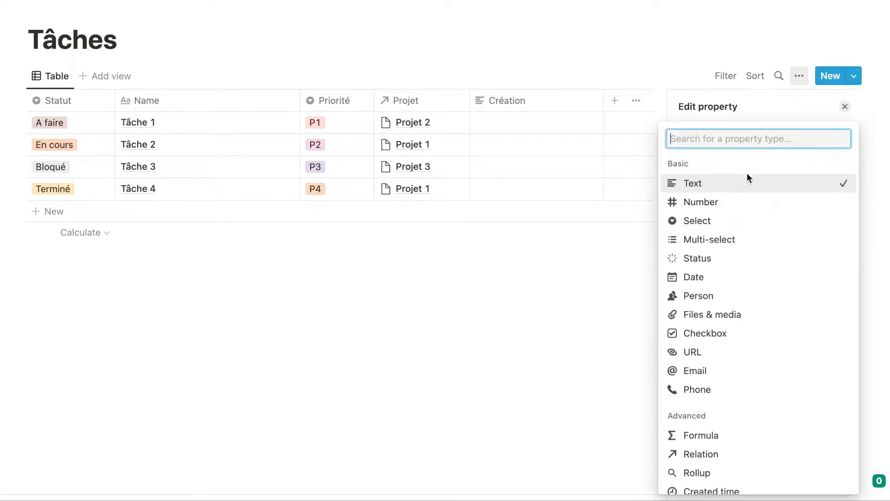
scroll(730, 309, "down", 2)
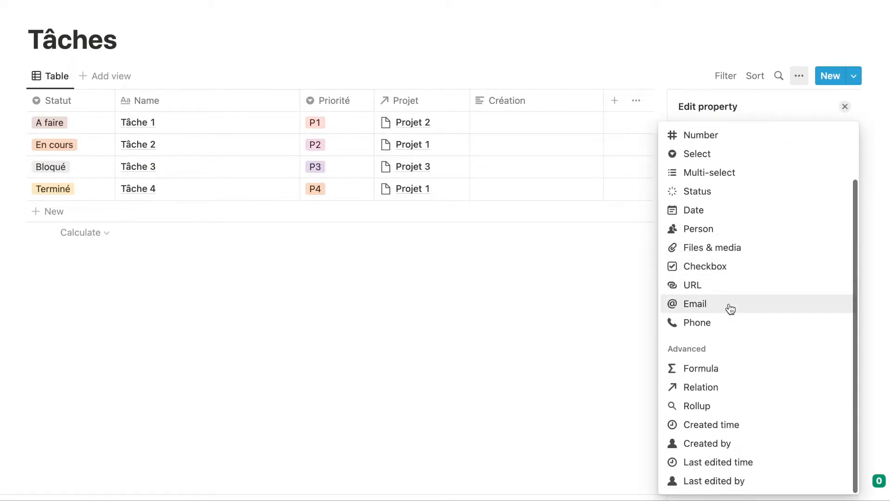
left_click(718, 430)
Add a property named "Date" after Création with the type Date.
left_click(615, 100)
type("Date")
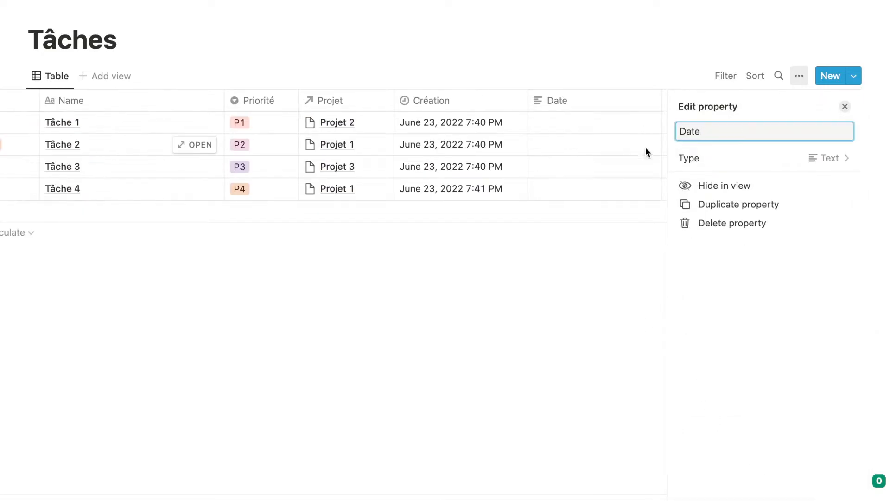
left_click(756, 157)
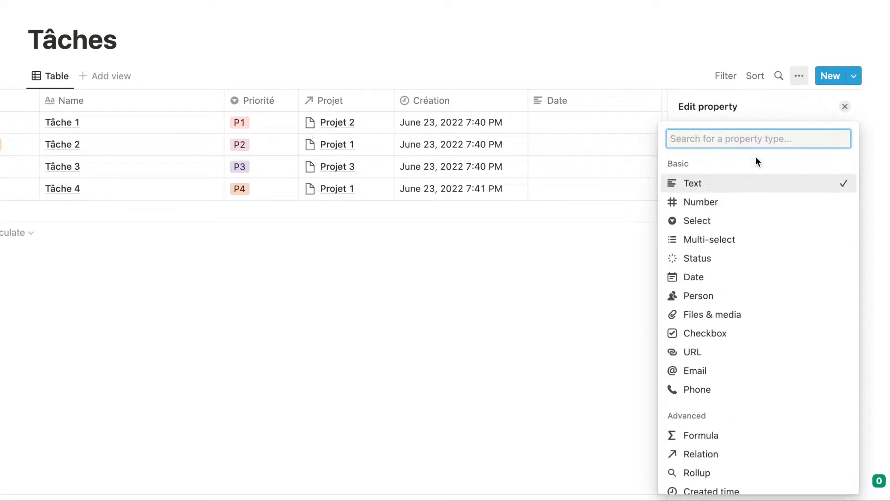
left_click(704, 279)
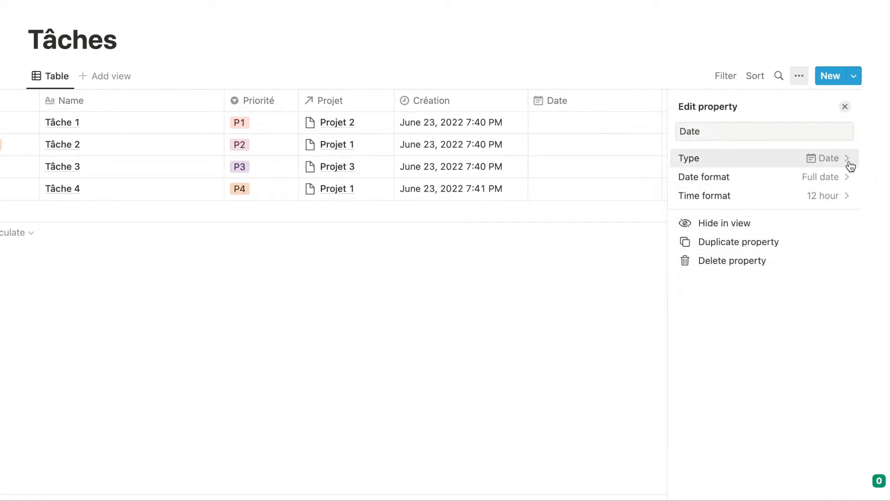
left_click(666, 190)
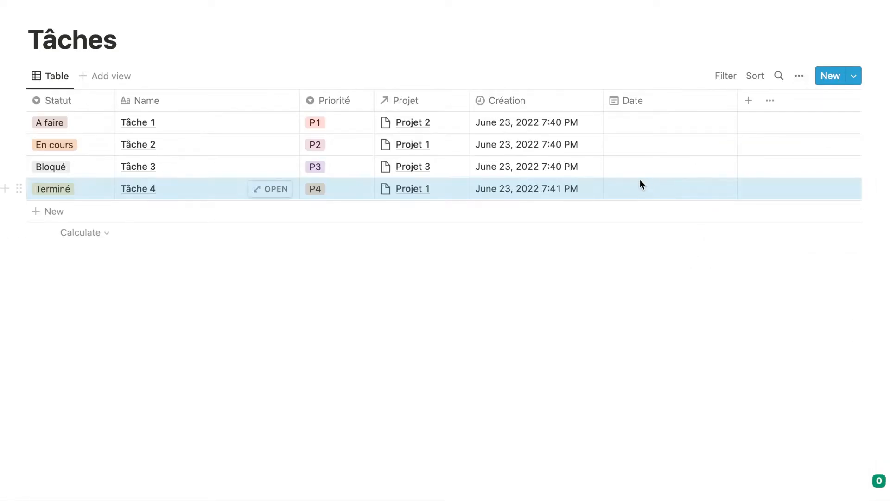
Give Tâche 1 a date range with an end date, from June 30 to July 2, 2022.
left_click(660, 123)
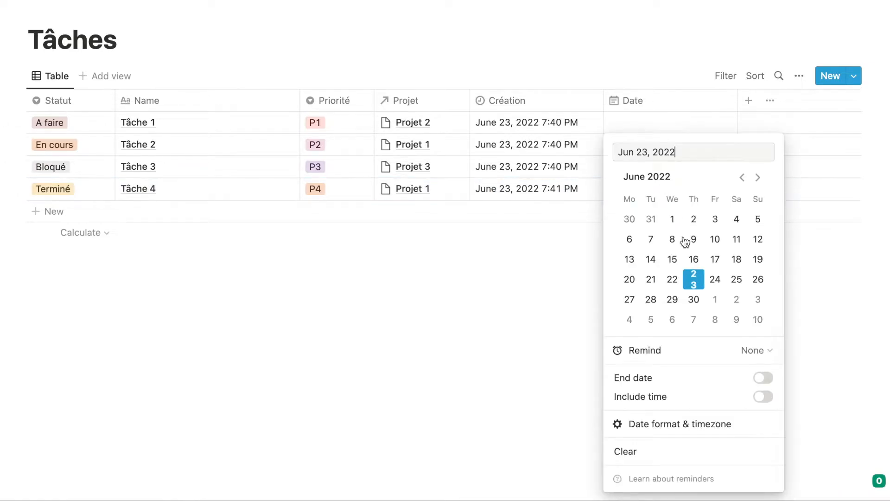
left_click(763, 378)
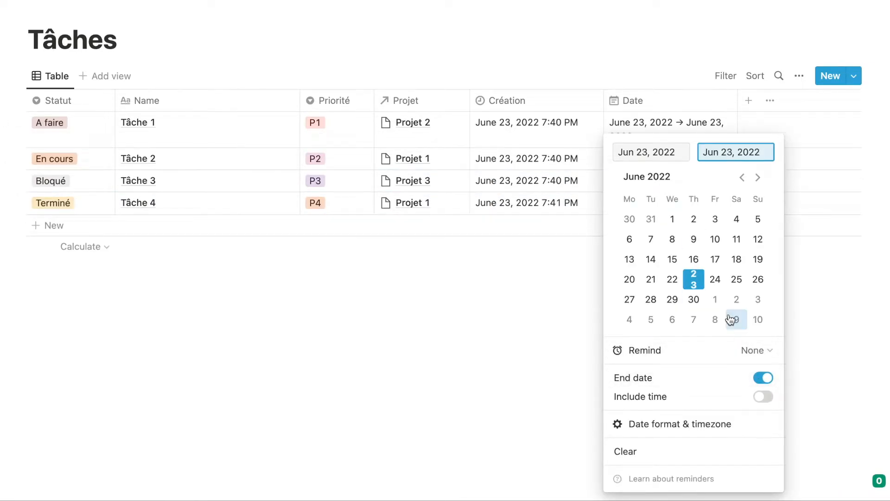
left_click(701, 302)
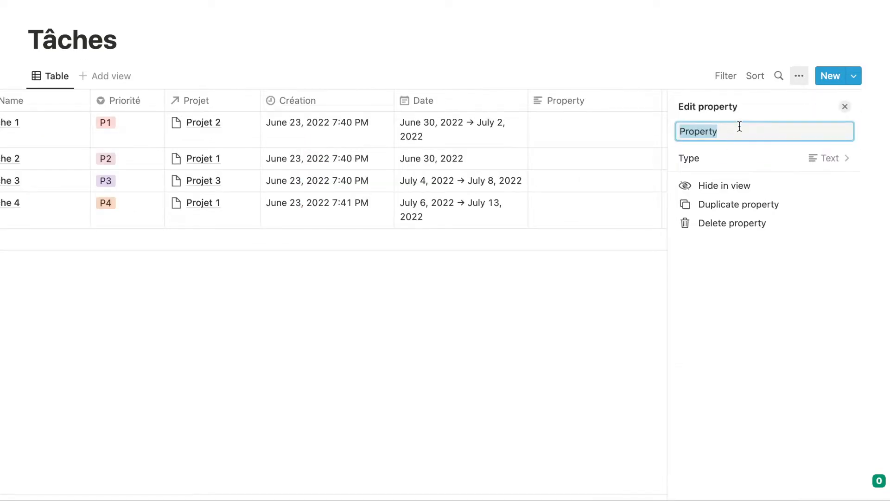
Name the new property "Sujet", make it a Rollup, and move its column between Projet and Création.
type("Sujet")
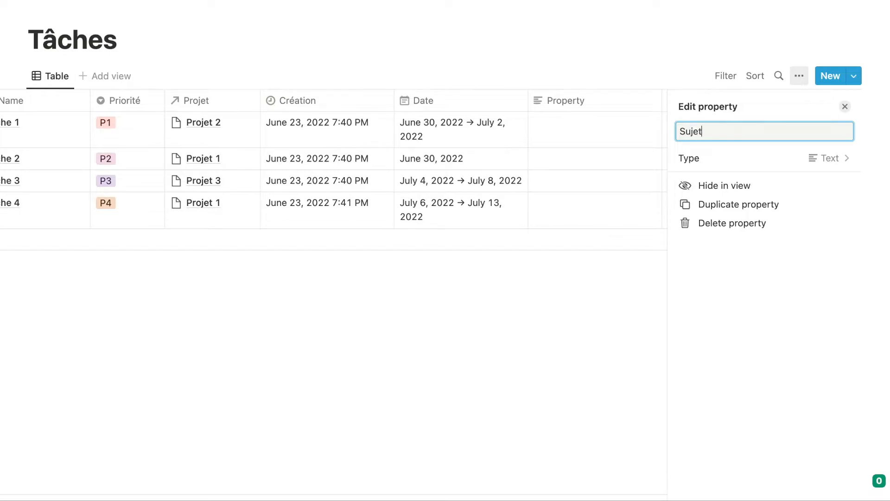
left_click(757, 160)
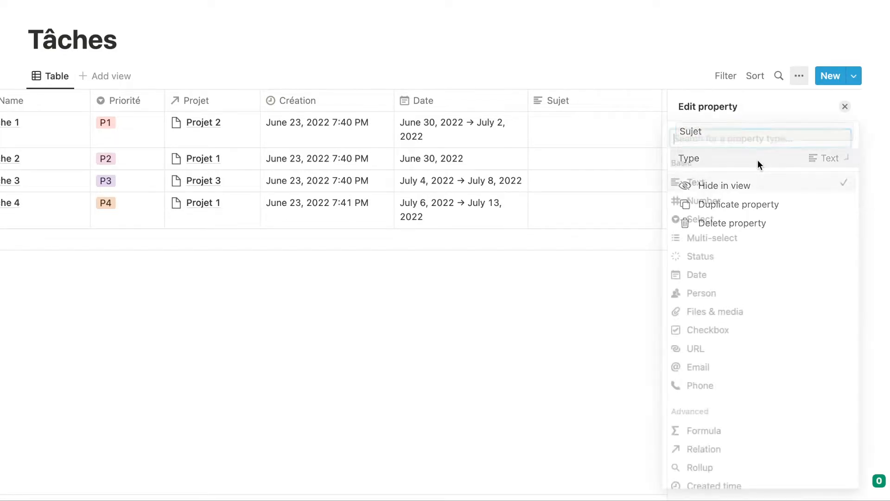
left_click(698, 472)
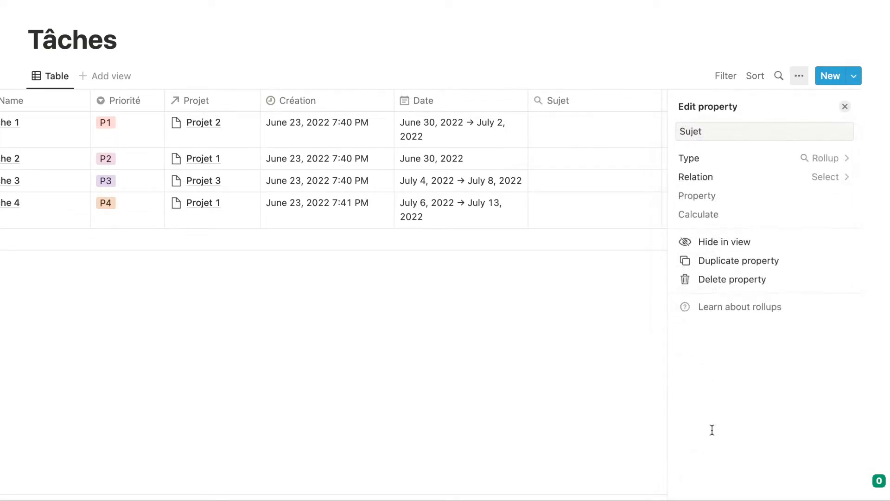
left_click(629, 307)
left_click_drag(726, 102, 491, 104)
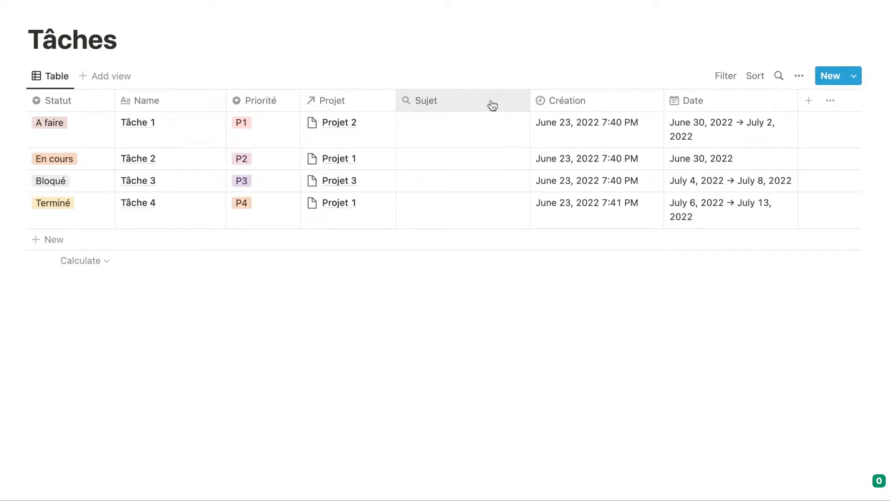
Configure the Sujet rollup to use the Projet relation and display the Sujets property.
left_click(517, 123)
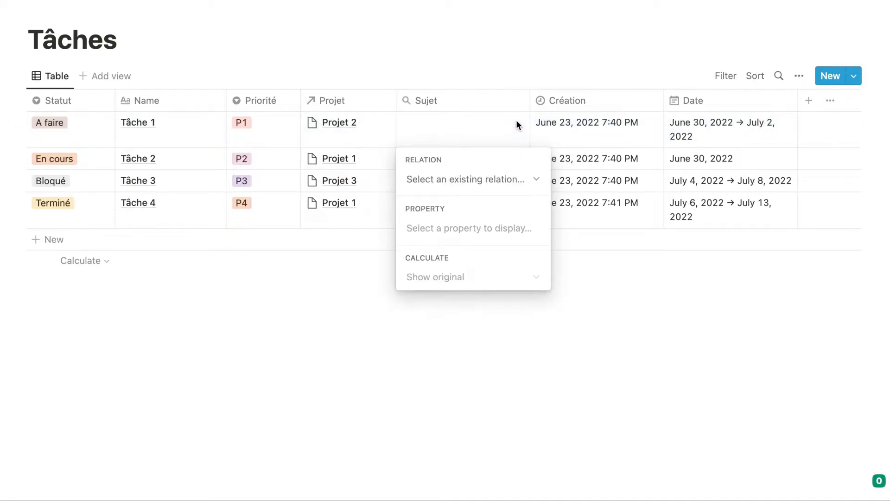
left_click(501, 181)
left_click(475, 236)
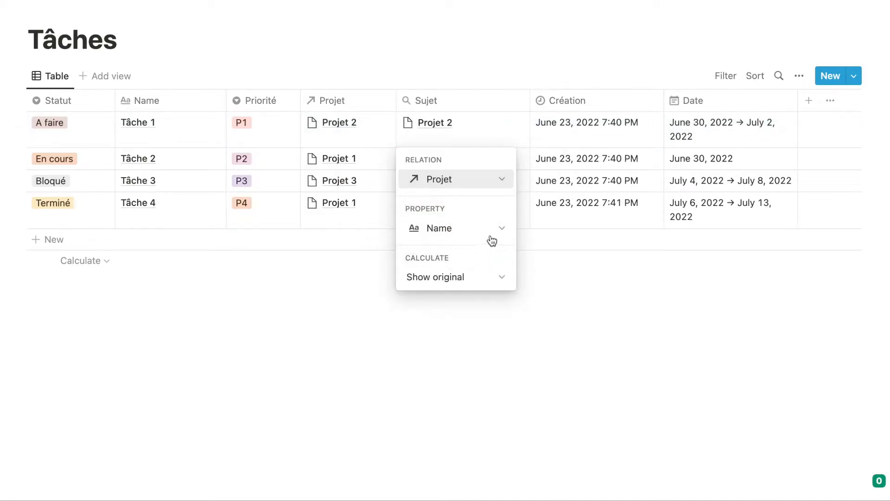
left_click(499, 232)
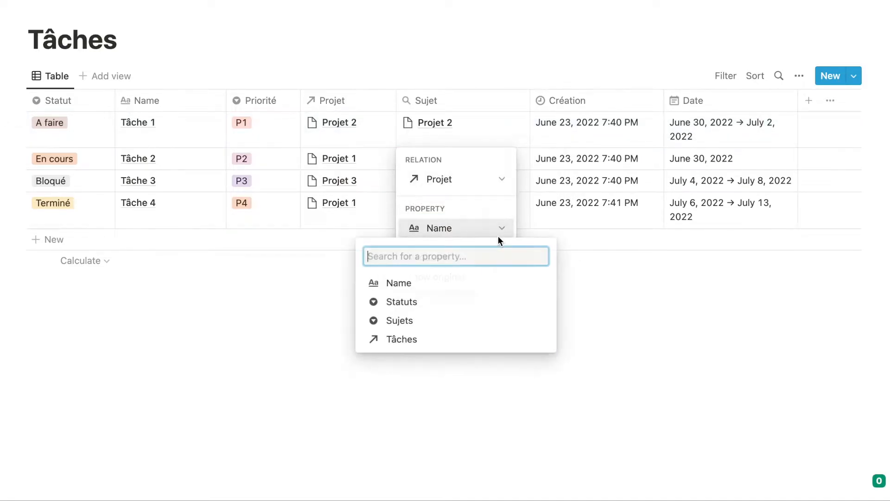
left_click(459, 327)
key("Escape")
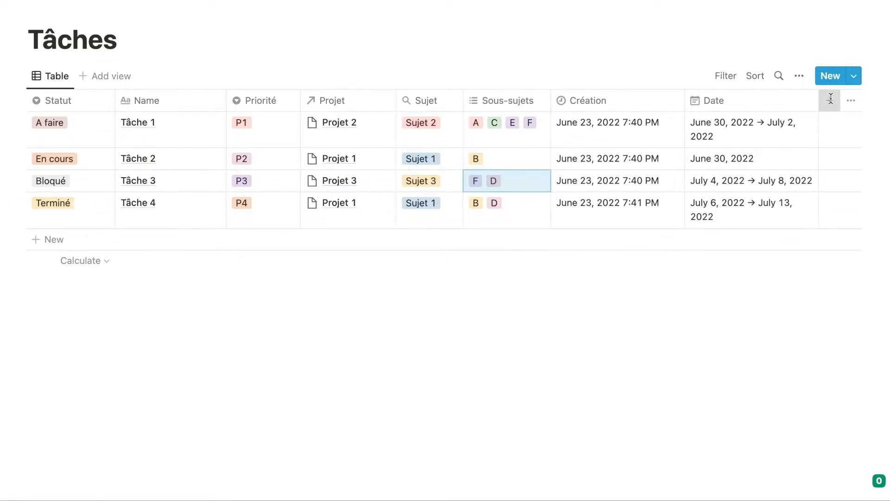
Add a text property named "Notes" after the Date column.
left_click(831, 98)
type("Notes")
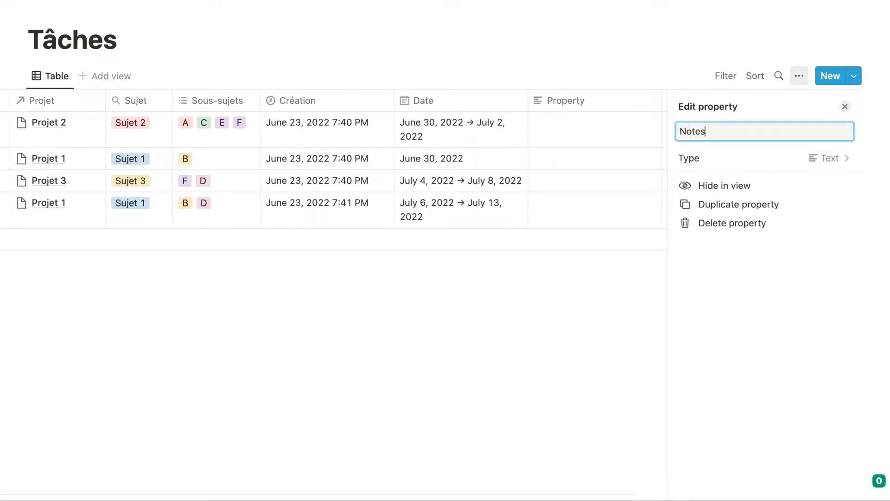
left_click(600, 292)
scroll(601, 291, "left", 6)
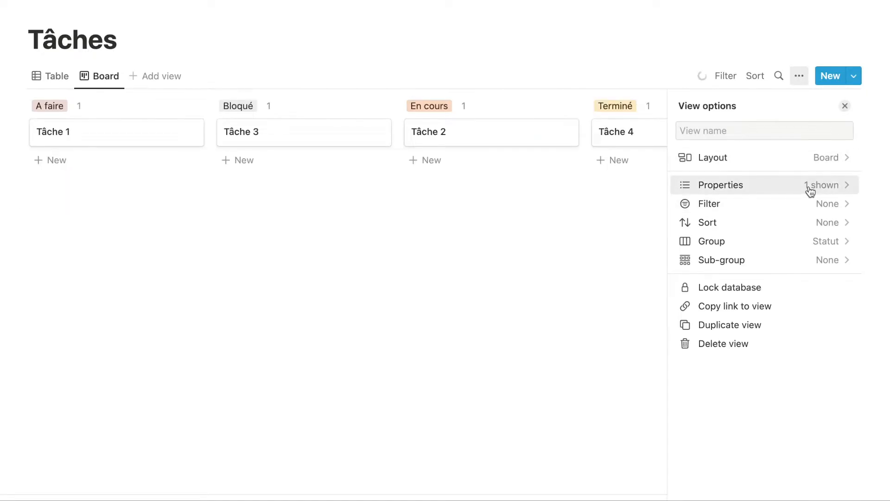
Show the Projet property on the cards of the Tâches board view.
left_click(811, 188)
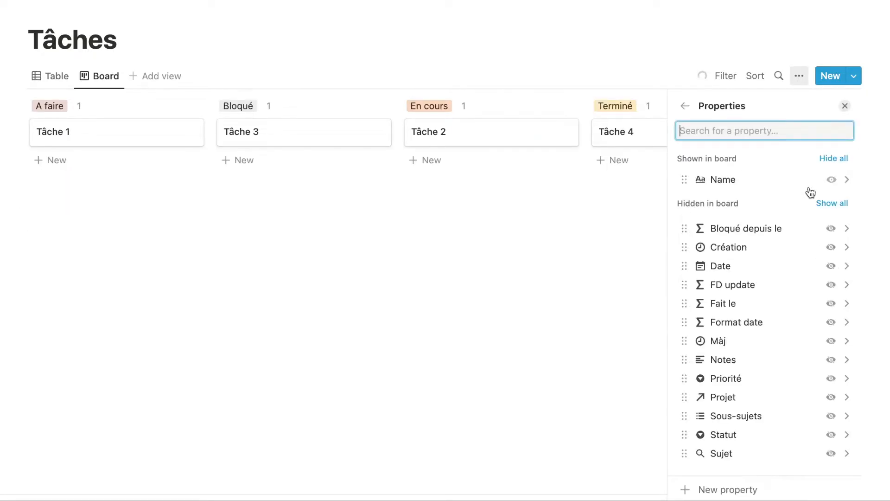
scroll(797, 269, "down", 1)
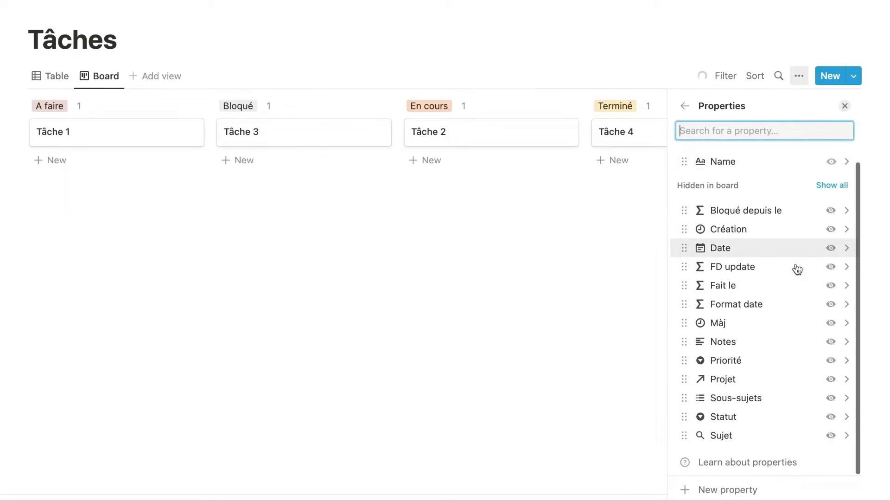
scroll(798, 269, "up", 1)
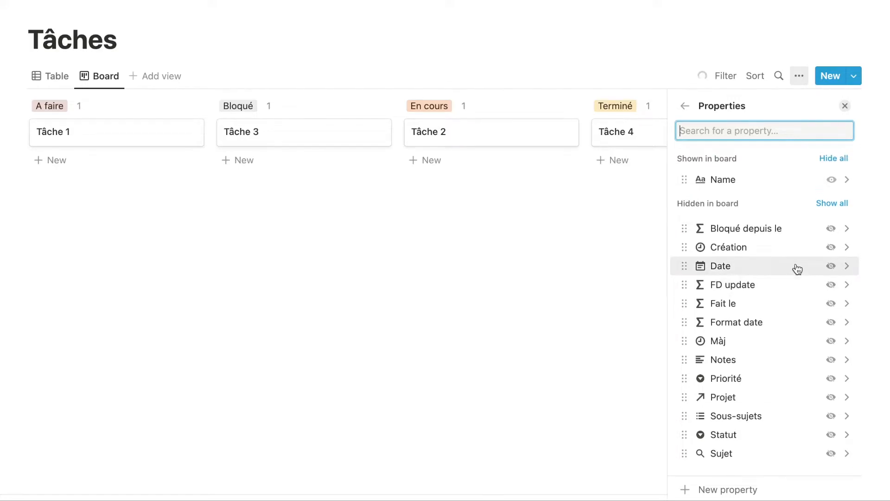
left_click(830, 398)
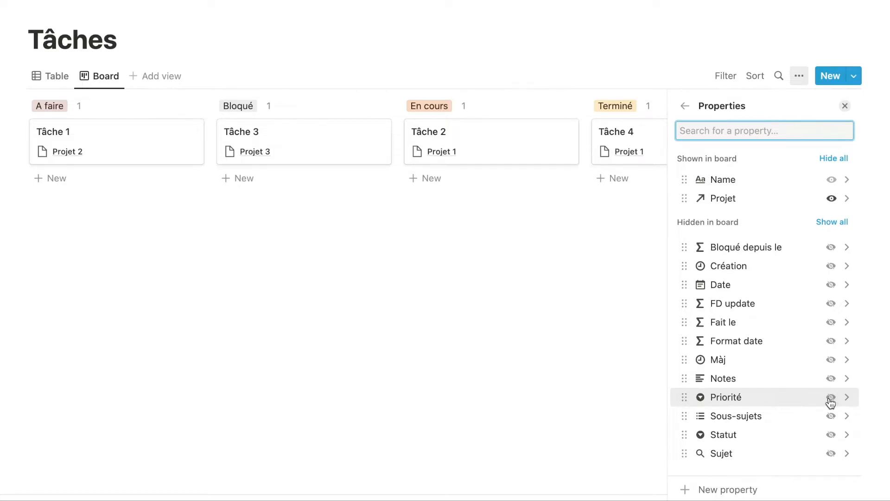
Show the Sujet, Fait le, Bloqué depuis le and Notes properties on the cards of the Tâches board view.
left_click(831, 453)
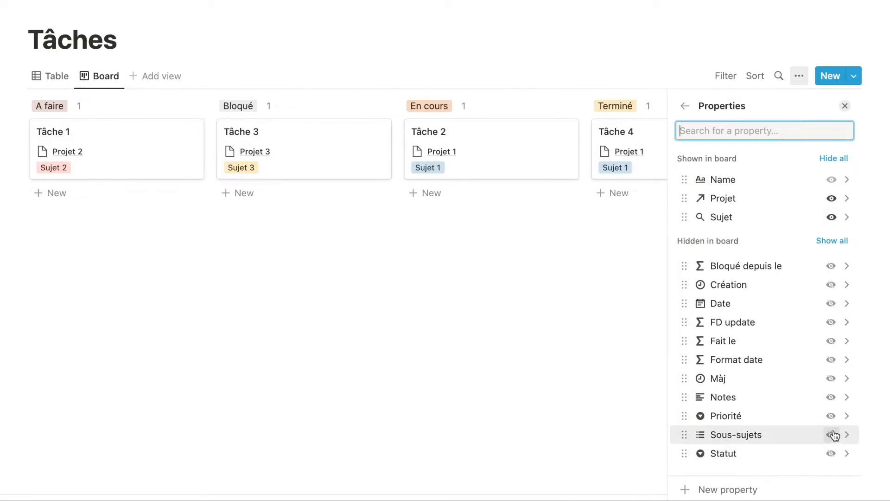
left_click(832, 341)
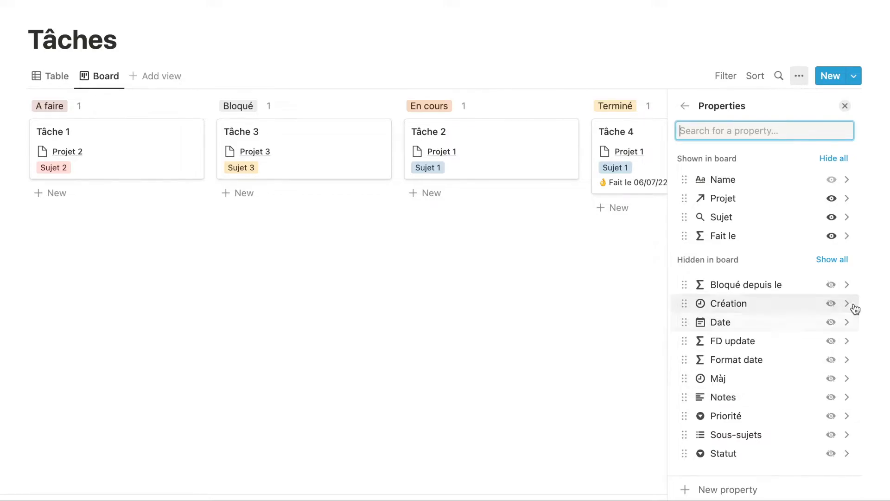
left_click(831, 284)
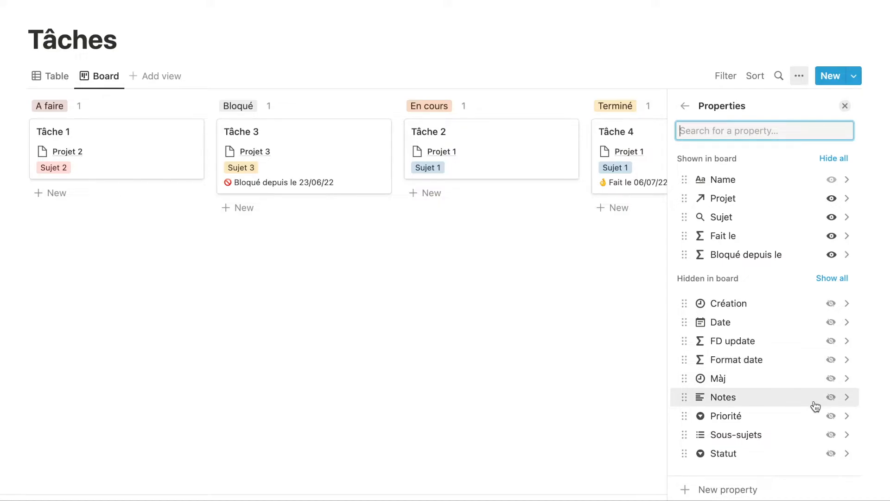
left_click(830, 401)
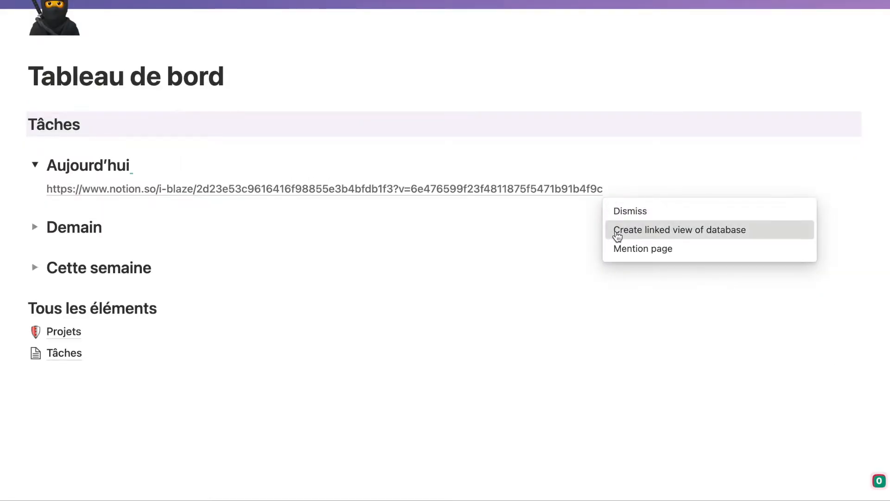
Turn the pasted link under Aujourd’hui into a linked view of the Tâches database, using the existing Board view.
left_click(617, 237)
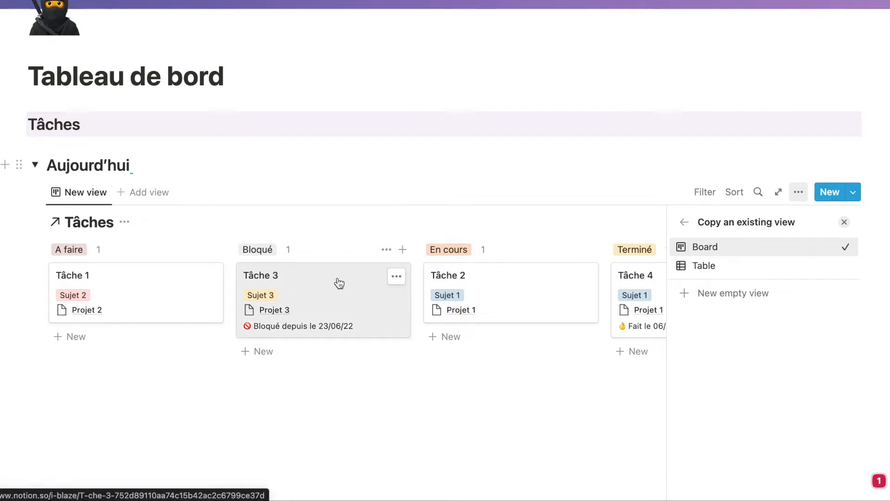
left_click(845, 222)
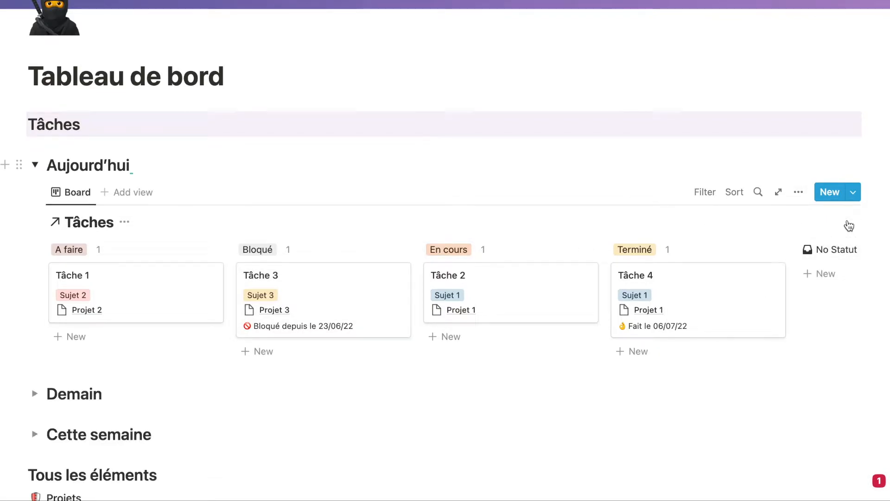
Filter the Tâches board under Demain to tasks whose Date is Tomorrow, and collapse the Demain toggle.
scroll(706, 271, "down", 3)
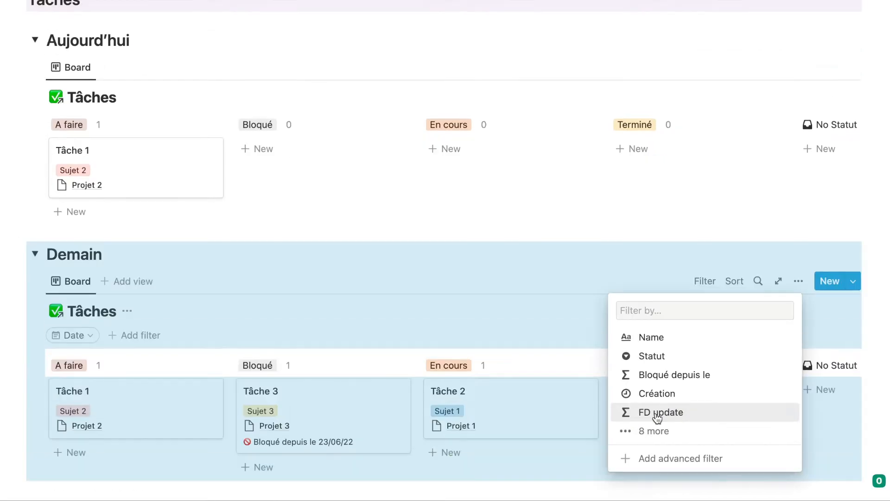
left_click(654, 414)
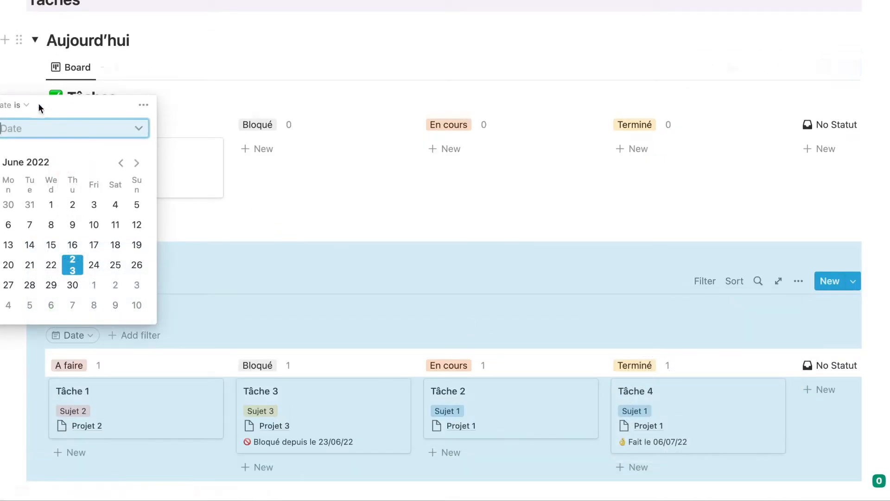
left_click(24, 106)
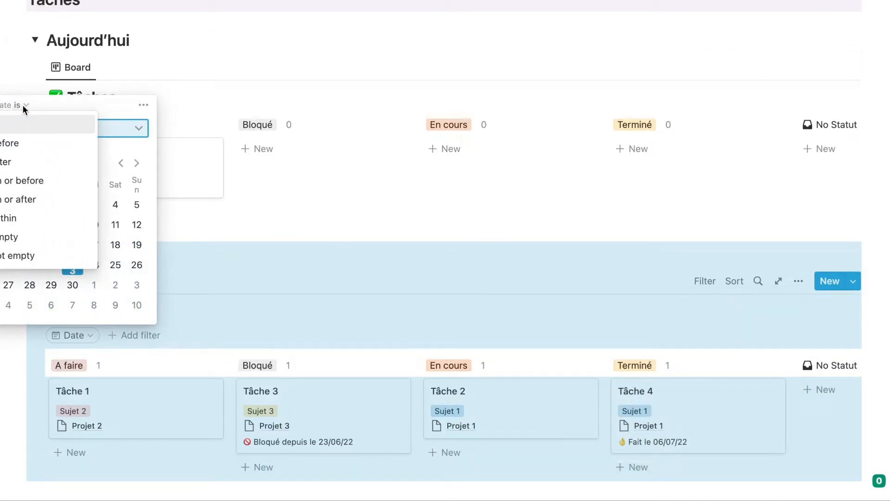
left_click(126, 104)
left_click(137, 129)
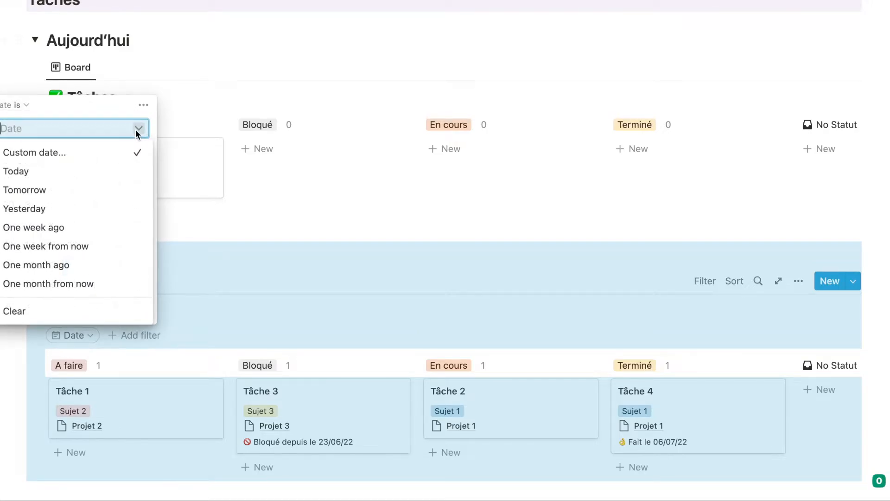
left_click(99, 191)
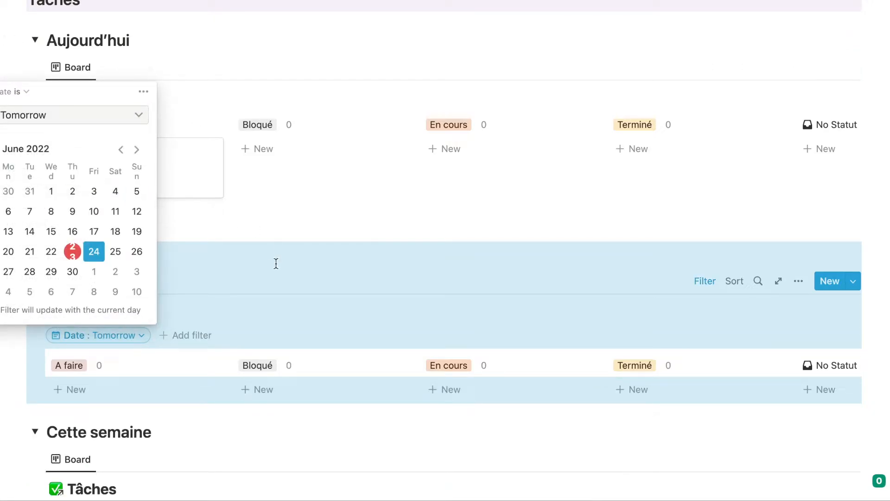
left_click(314, 270)
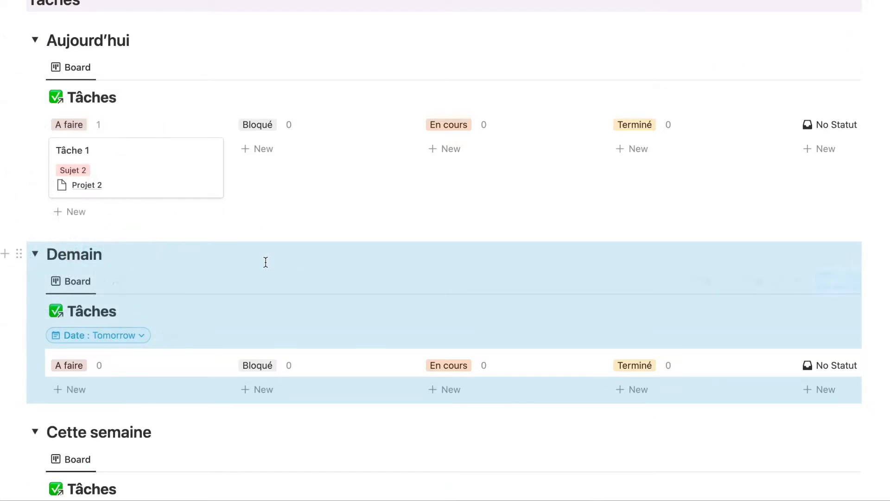
left_click(35, 254)
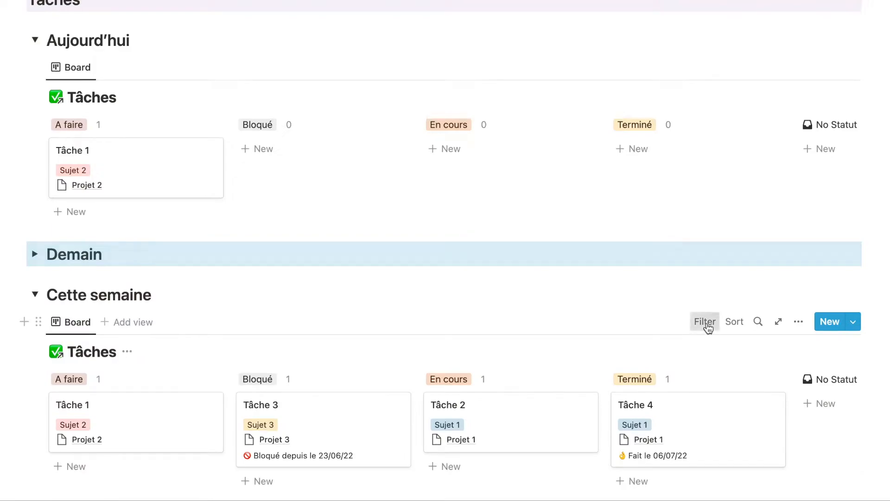
Filter the Tâches board under Cette semaine to dates within June 23 to June 30, 2022.
left_click(707, 325)
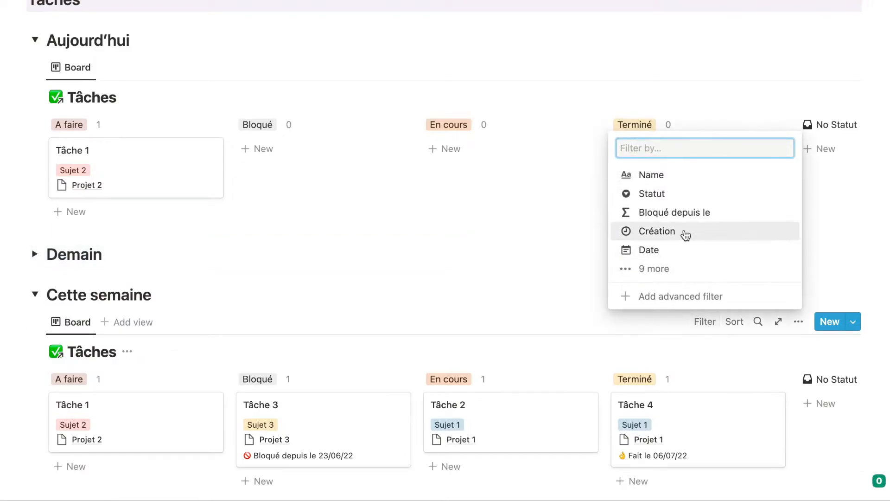
left_click(668, 250)
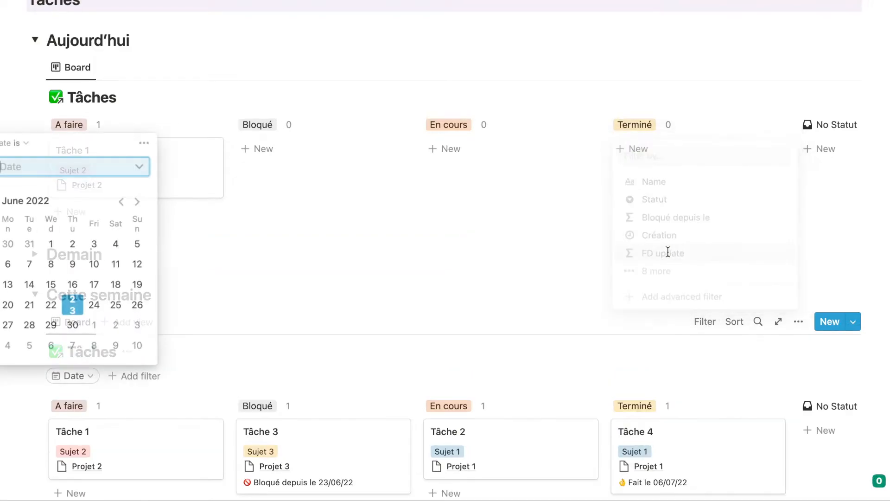
left_click(21, 146)
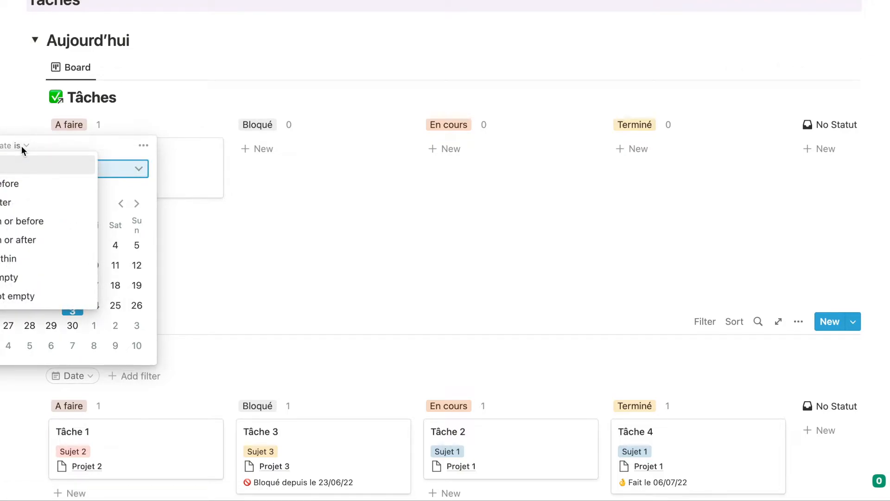
left_click(13, 263)
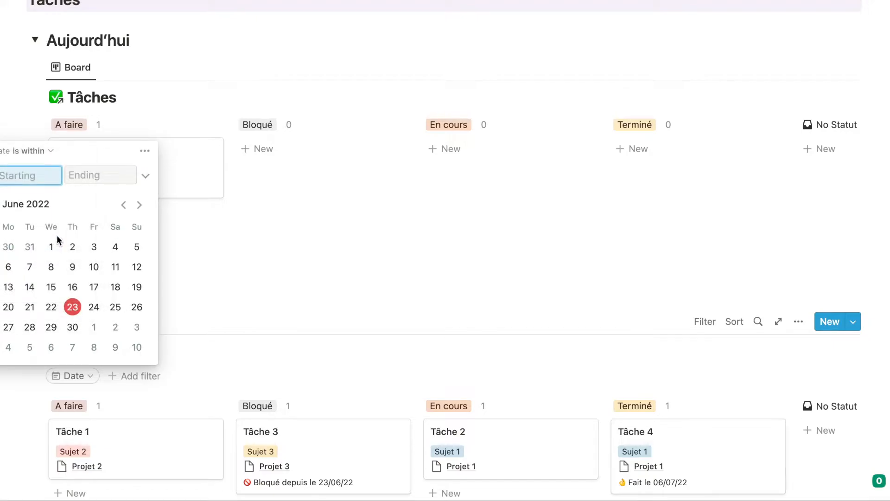
left_click(72, 307)
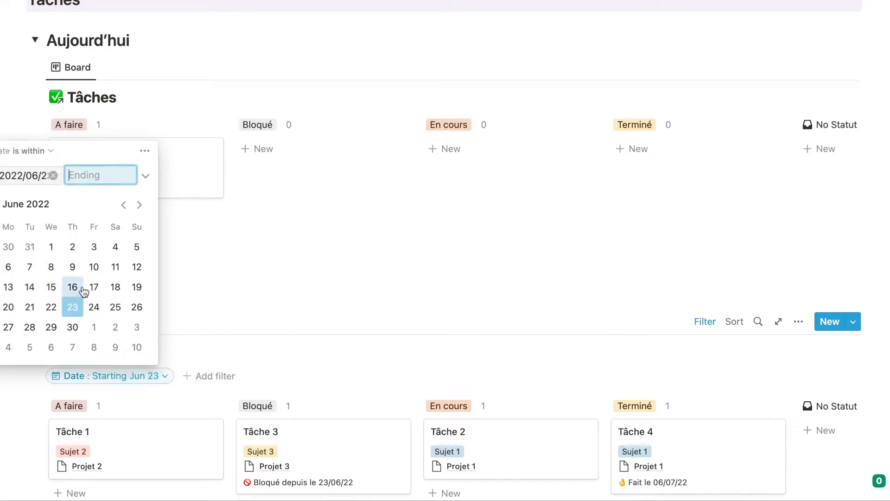
left_click(80, 327)
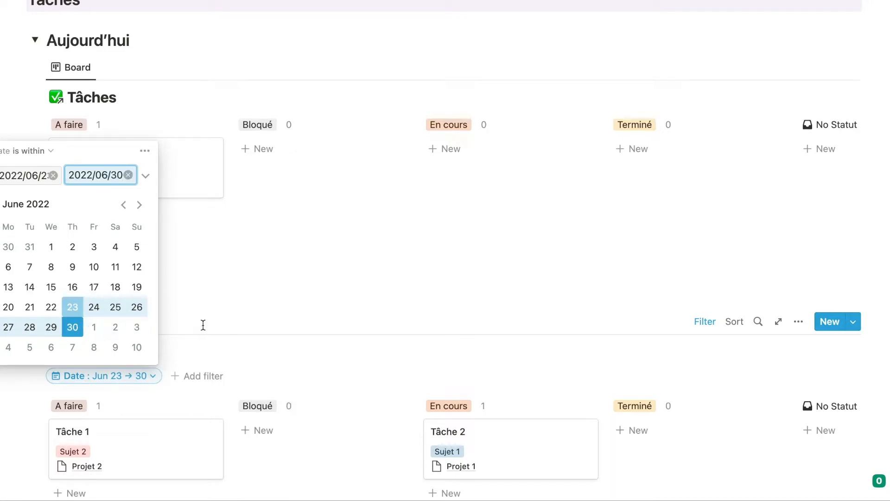
left_click(267, 308)
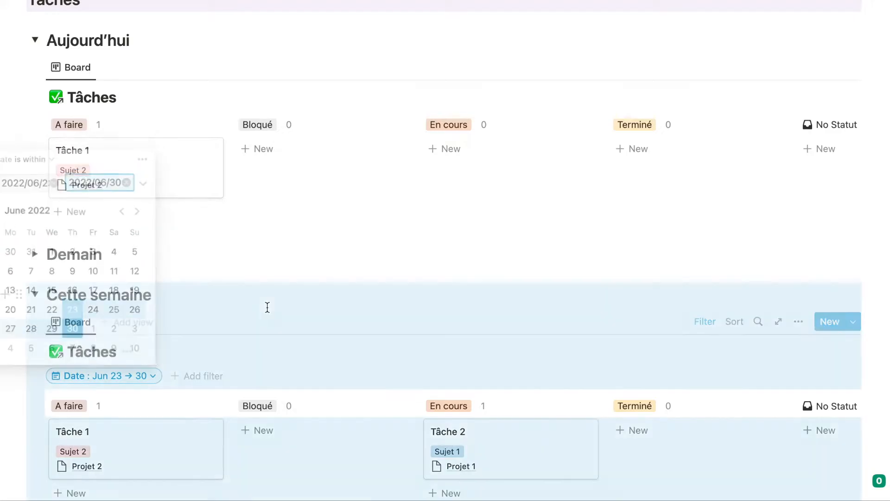
Add a Toggle heading 3 titled "Pointeuse" below the Tâches link in Tous les éléments.
scroll(267, 308, "down", 2)
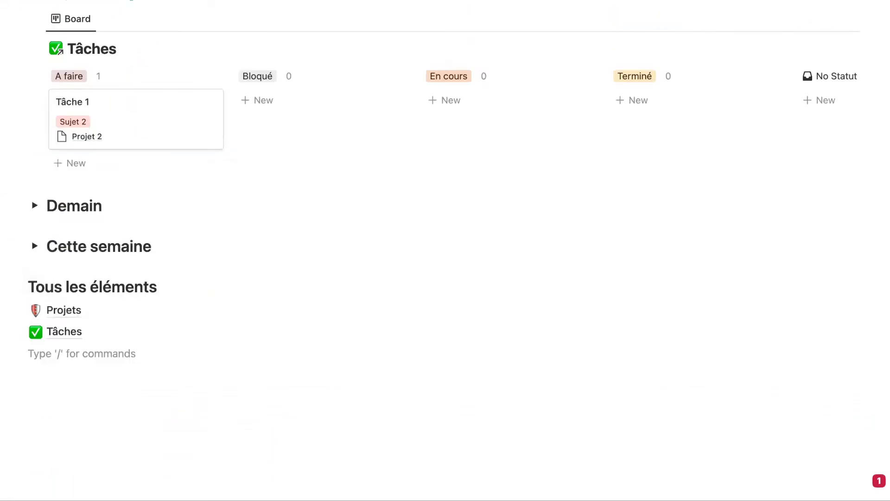
type("/to")
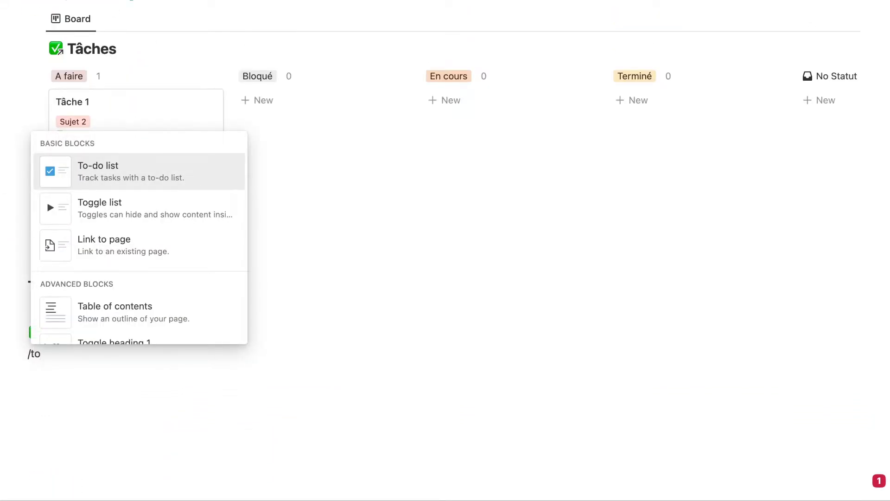
key("Down")
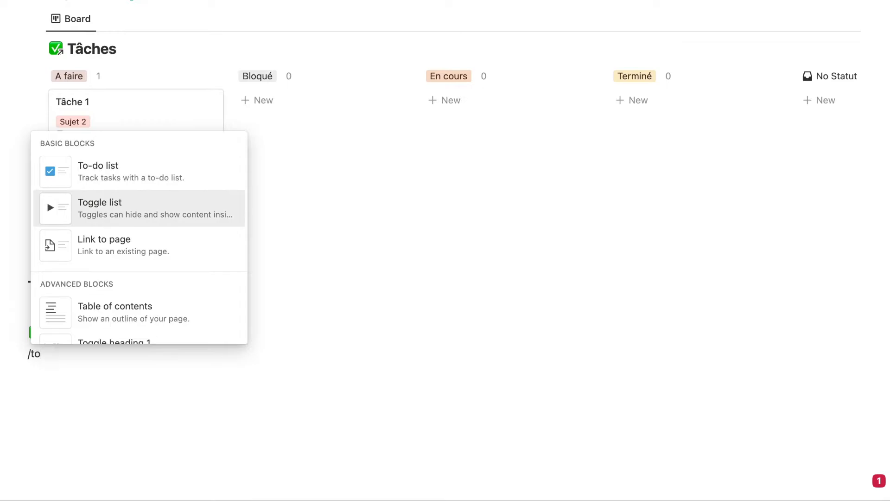
key("Down")
key("Down")
key("Down")
key("Down")
key("Down")
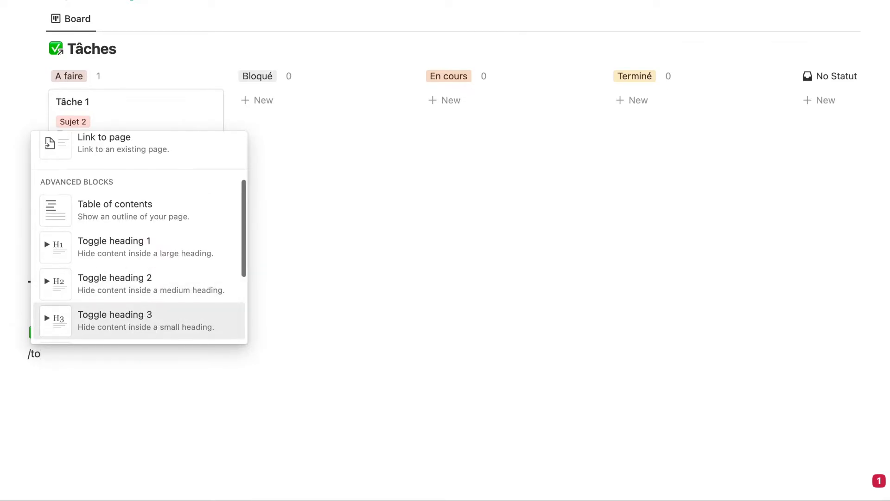
key("Return")
type("Pointeuse")
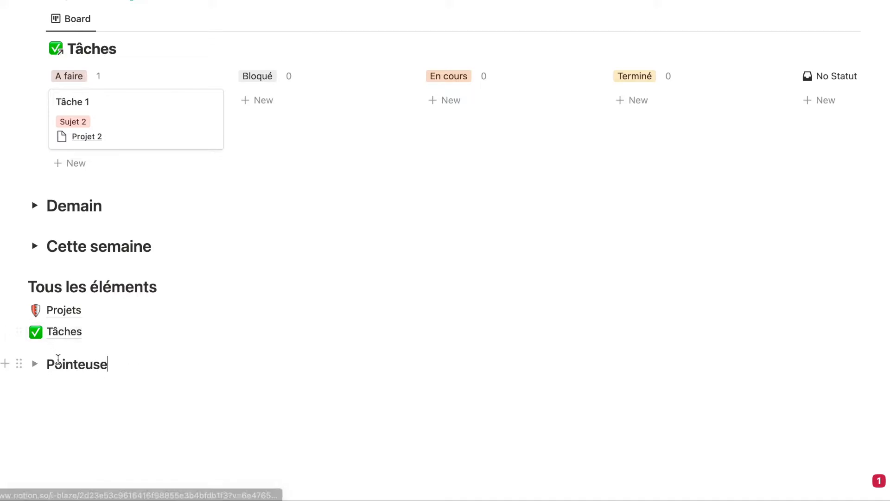
Move the Pointeuse heading into a new column beside Projets and place the Tâches link directly under Projets.
left_click_drag(21, 362, 872, 310)
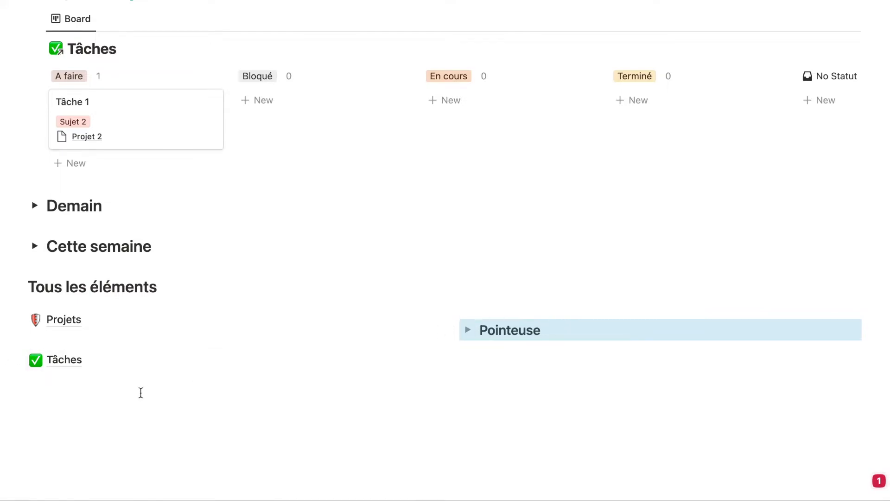
left_click_drag(39, 362, 51, 342)
left_click(565, 329)
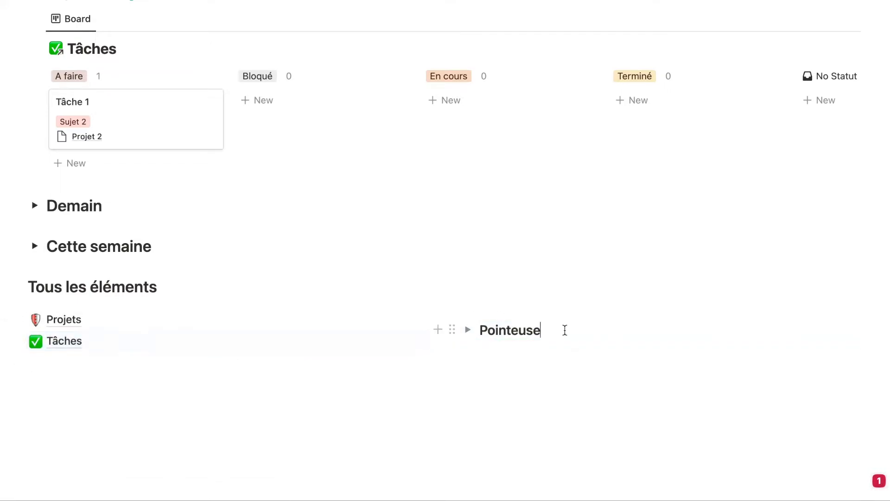
Duplicate the Pointeuse heading, move the copy into a third column beside it, and rename it "Notes".
left_click(454, 329)
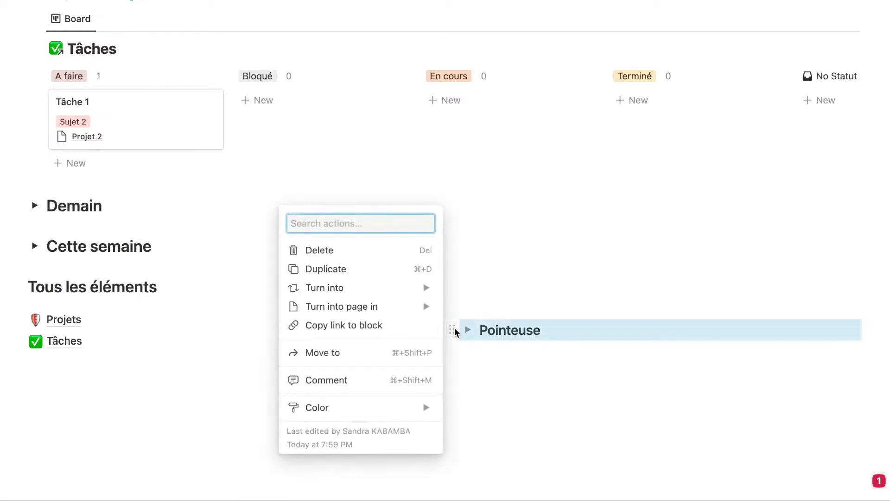
left_click(415, 268)
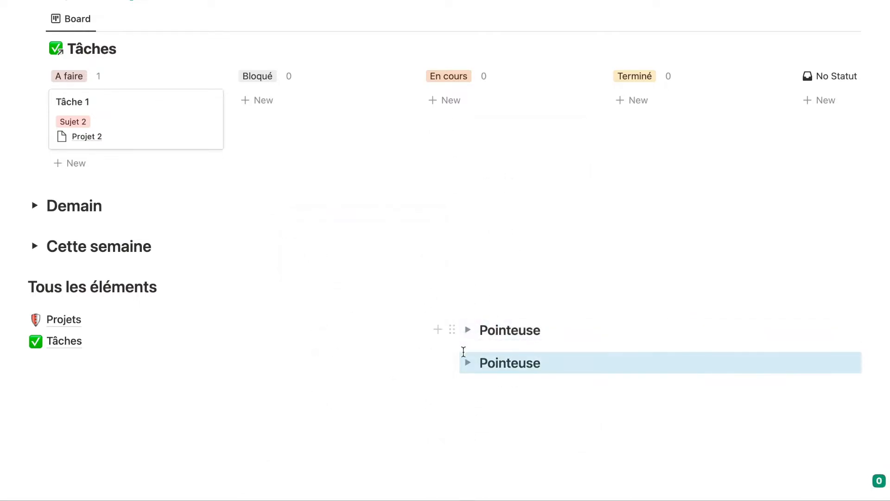
left_click_drag(455, 362, 868, 341)
left_click(799, 334)
key("alt+BackSpace")
type("Notes")
Expand the Notes toggle and insert a gallery view with a new database inside it.
left_click(612, 330)
left_click(662, 351)
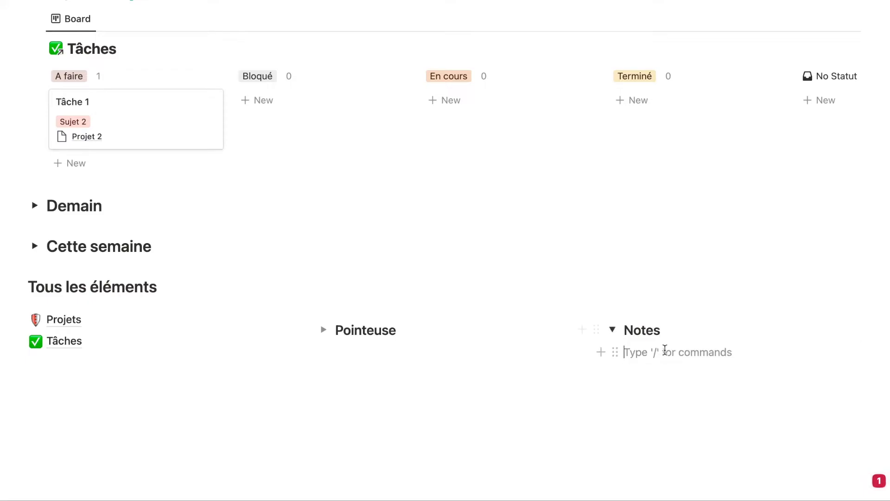
type("/gel")
key("BackSpace")
key("BackSpace")
type("al")
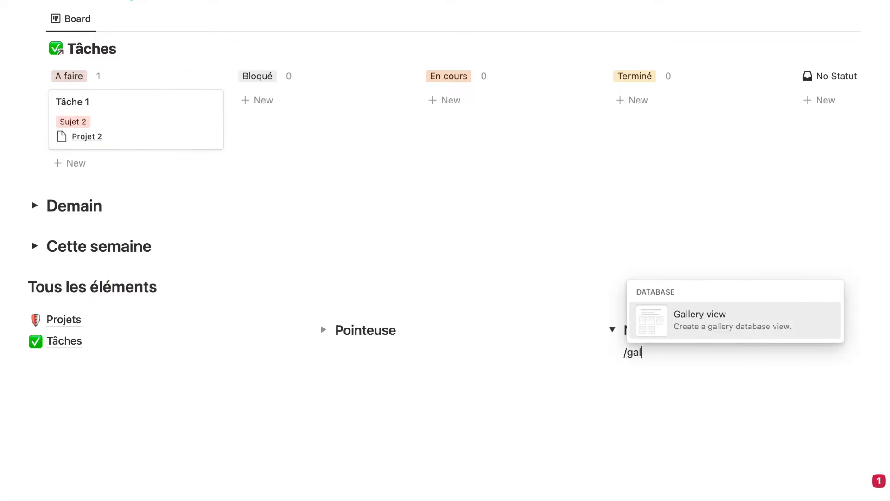
key("Return")
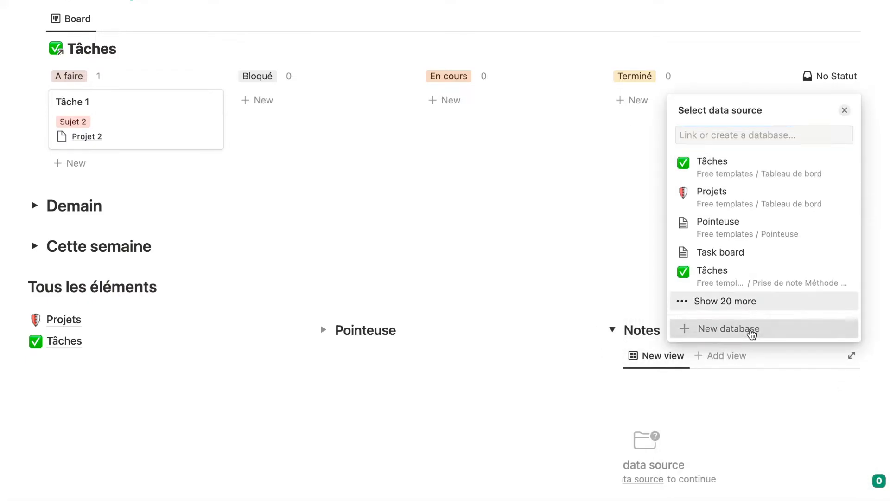
left_click(751, 330)
Delete Page 3 and Page 2 from the Notes gallery and collapse the Notes toggle.
scroll(584, 381, "down", 3)
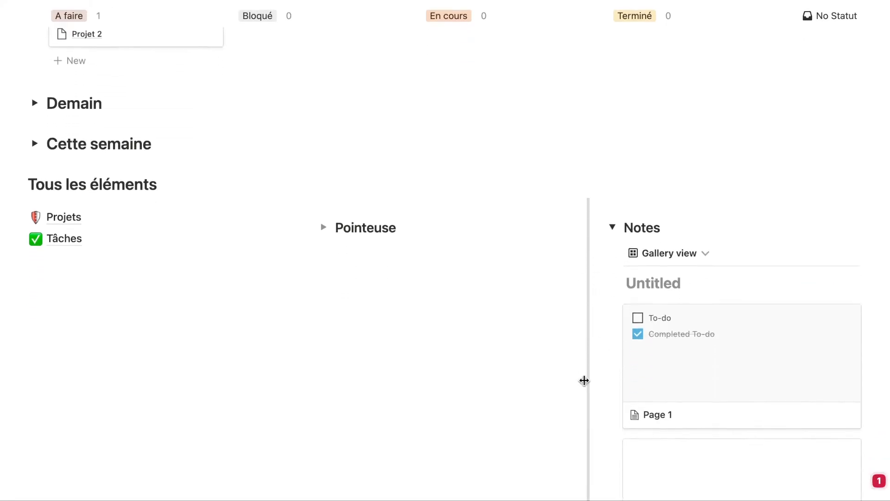
scroll(585, 380, "down", 6)
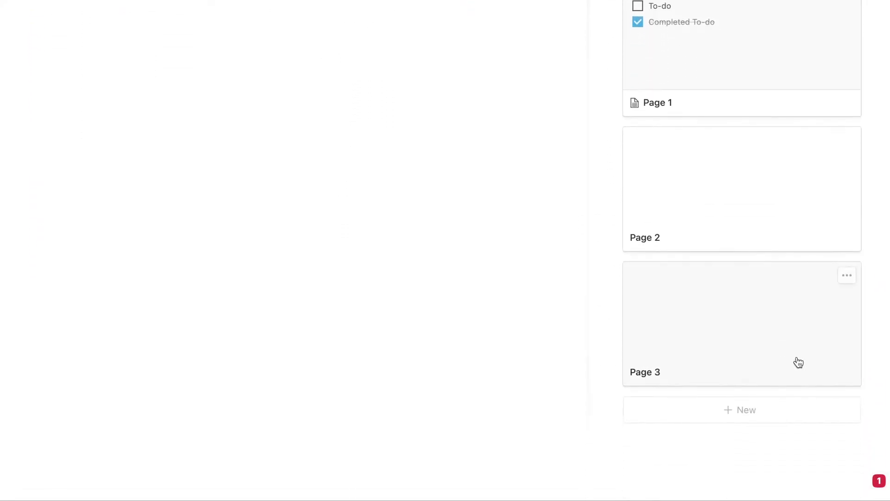
left_click(850, 276)
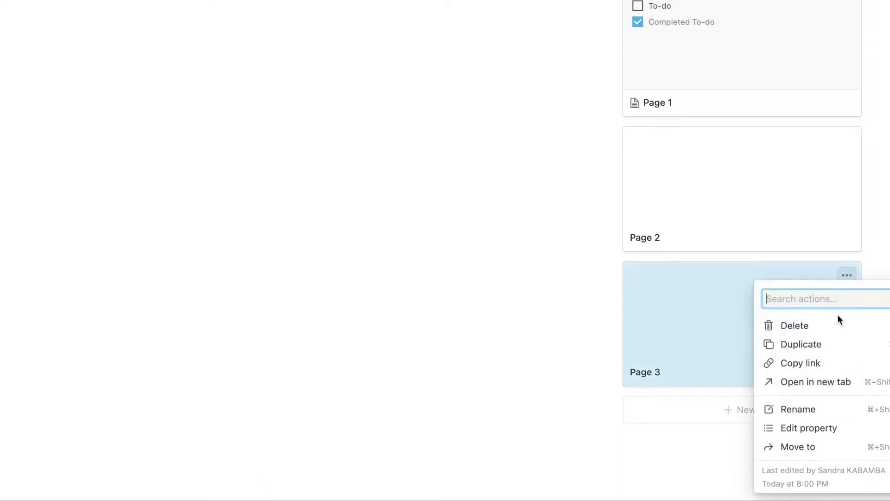
left_click(831, 327)
left_click(848, 184)
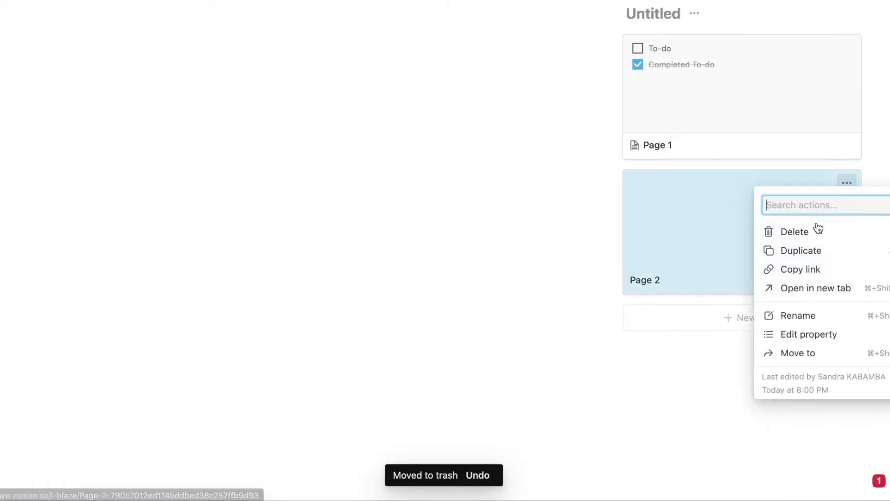
left_click(795, 232)
scroll(818, 201, "up", 3)
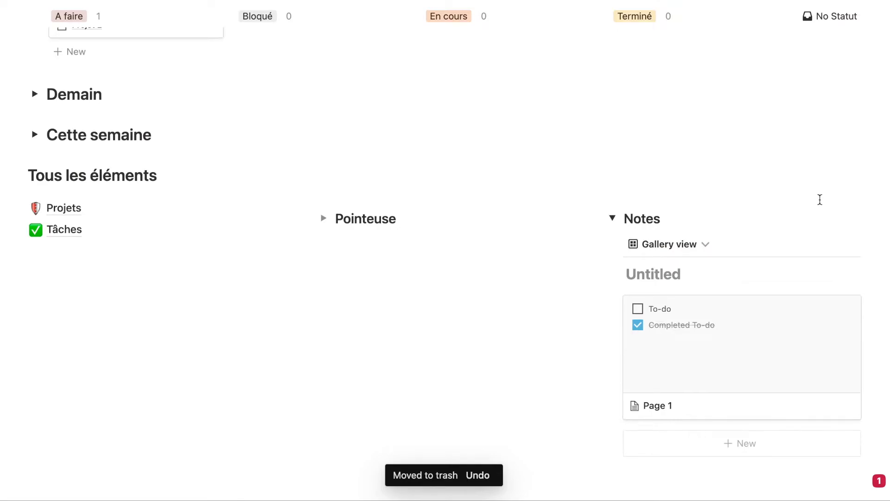
left_click(612, 218)
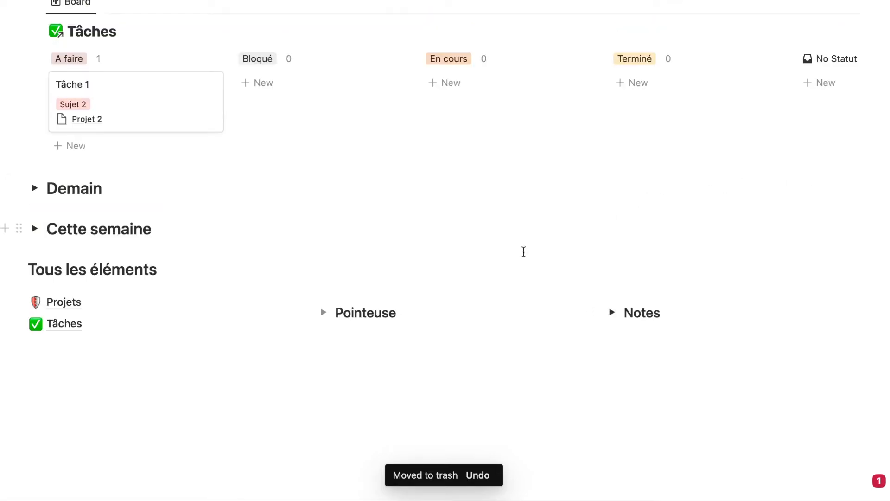
Move the Notes heading directly under Pointeuse and widen their shared column towards the Projets and Tâches links.
left_click_drag(599, 312, 498, 325)
left_click(648, 306)
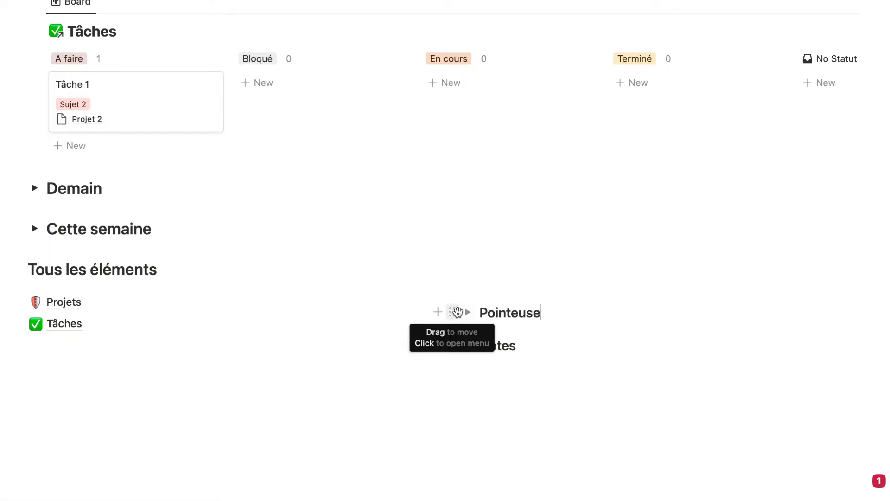
left_click_drag(457, 312, 229, 325)
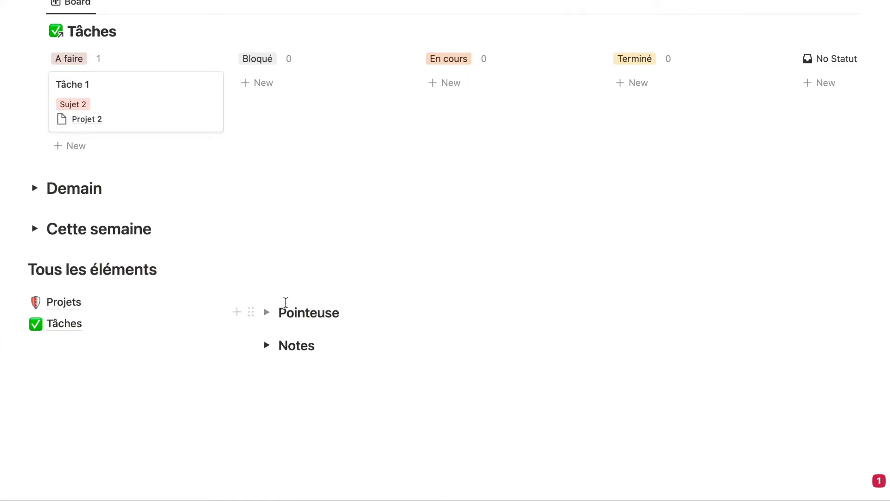
Expand the Pointeuse toggle and insert a table view inside it linked to the existing Pointeuse database.
left_click(267, 312)
type("/table")
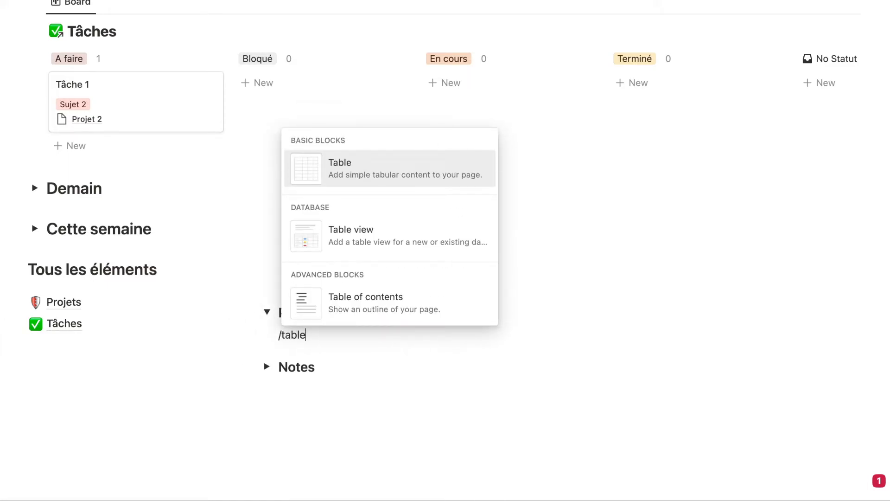
key("Down")
key("Return")
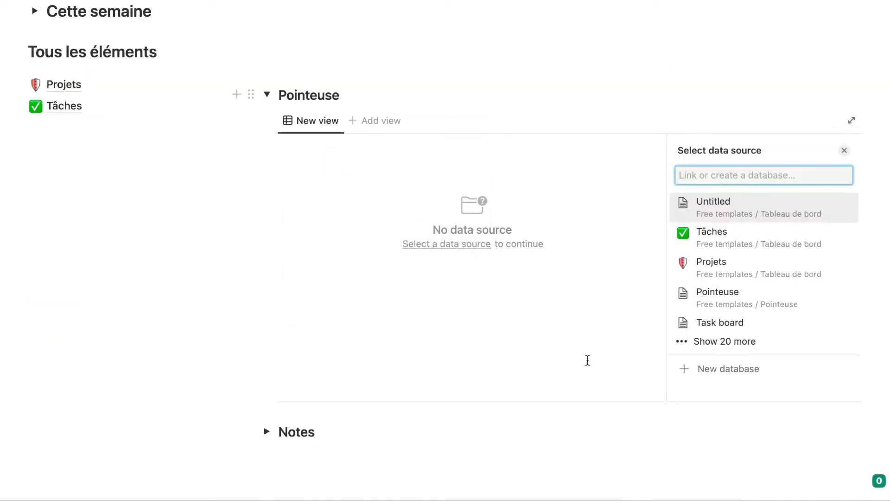
left_click(760, 297)
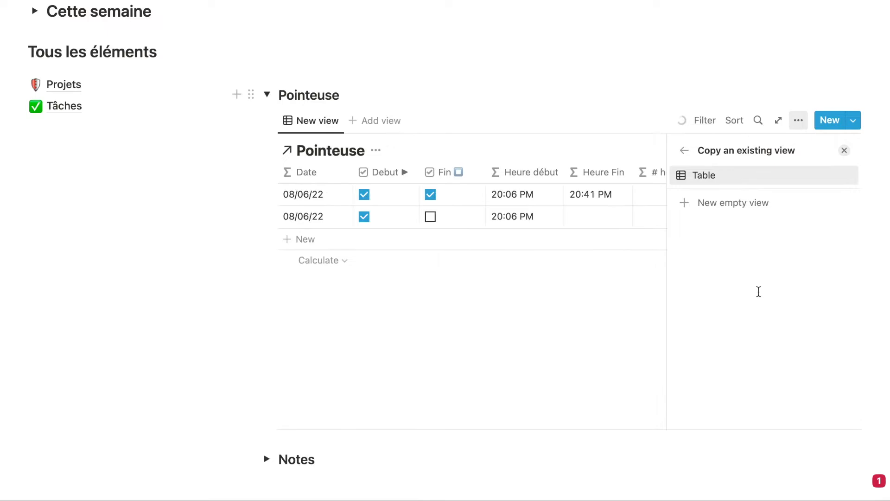
left_click(844, 152)
scroll(744, 246, "right", 1)
scroll(744, 246, "left", 1)
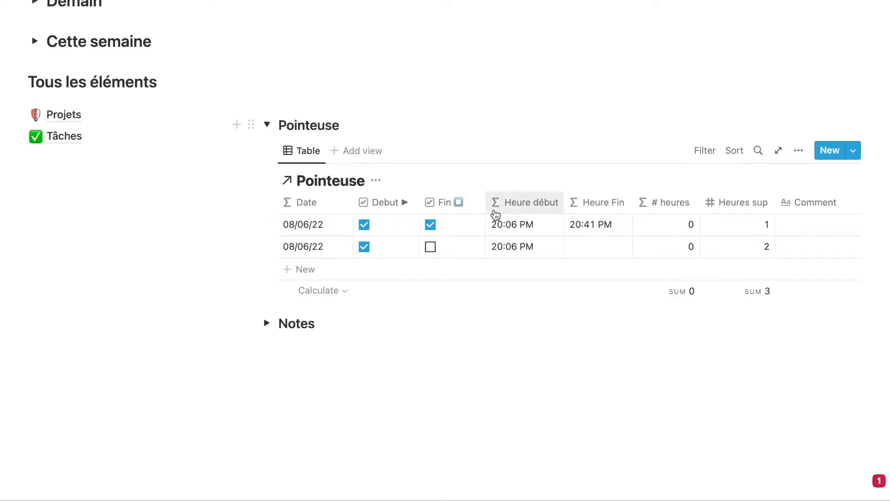
scroll(495, 214, "right", 5)
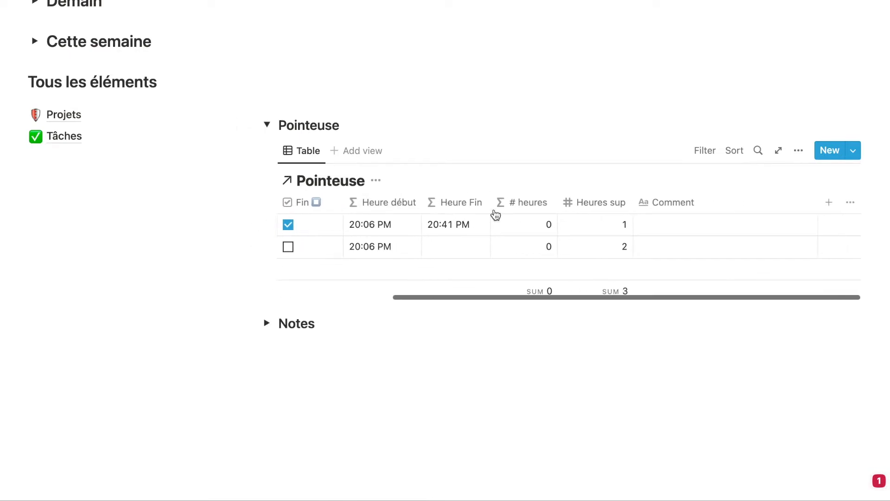
scroll(496, 213, "left", 5)
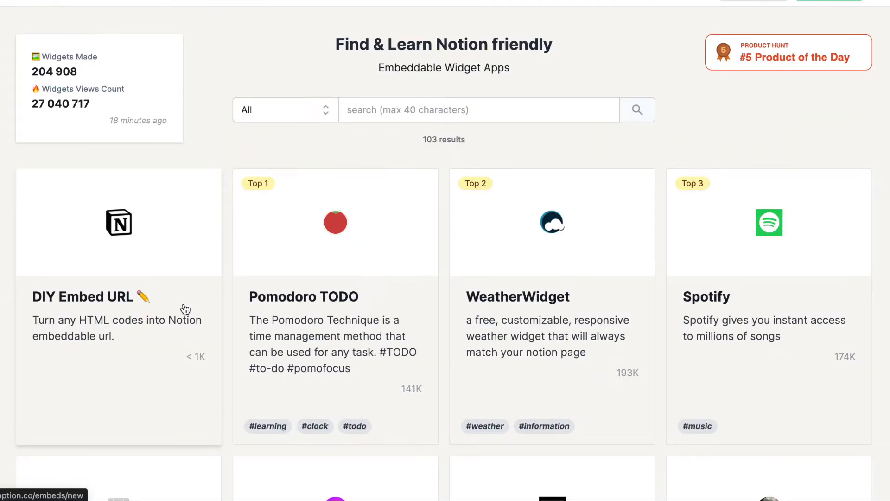
In the Apption widget gallery, review the Pomodoro TODO widget's embed tutorial and visit its website.
scroll(185, 310, "down", 2)
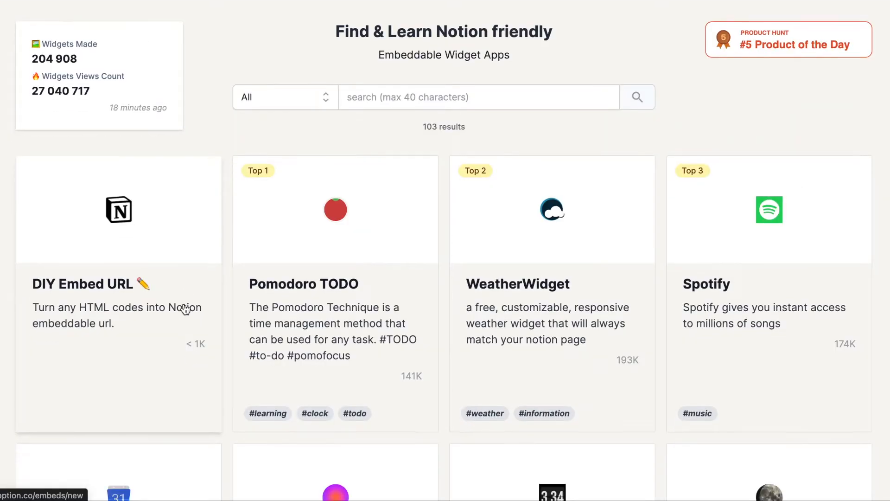
scroll(186, 310, "down", 1)
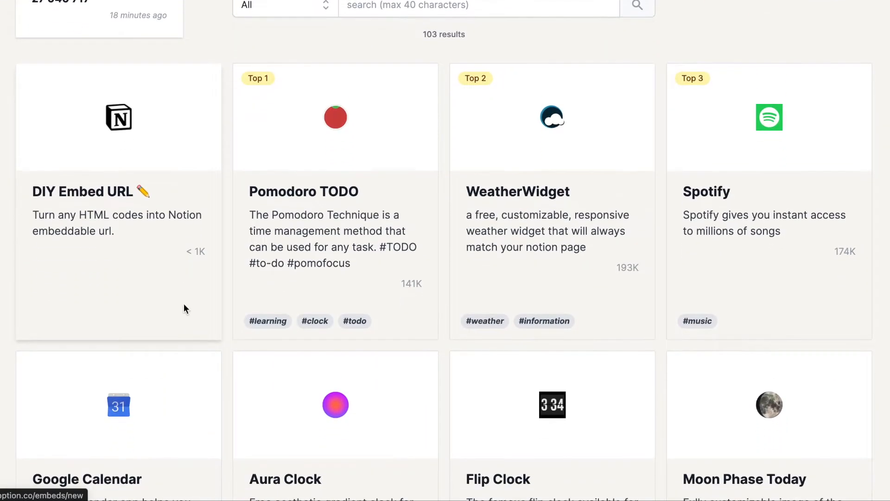
left_click(351, 208)
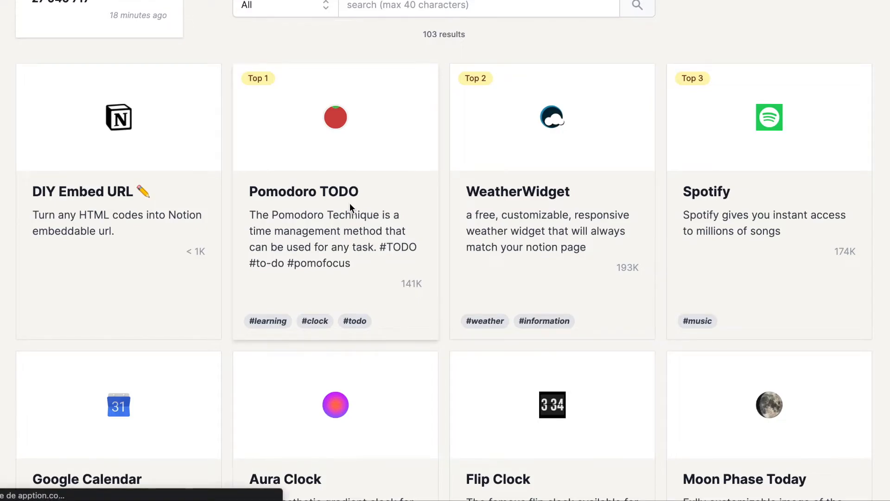
scroll(350, 203, "down", 3)
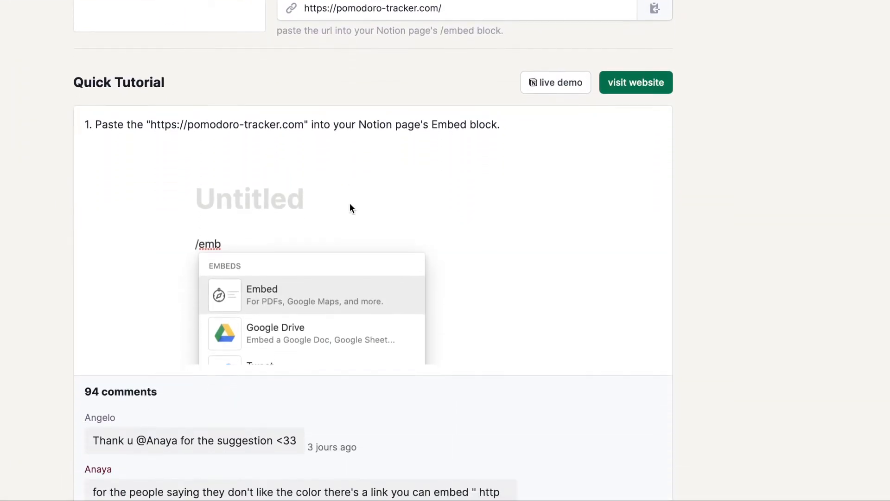
scroll(350, 203, "down", 4)
scroll(350, 203, "up", 6)
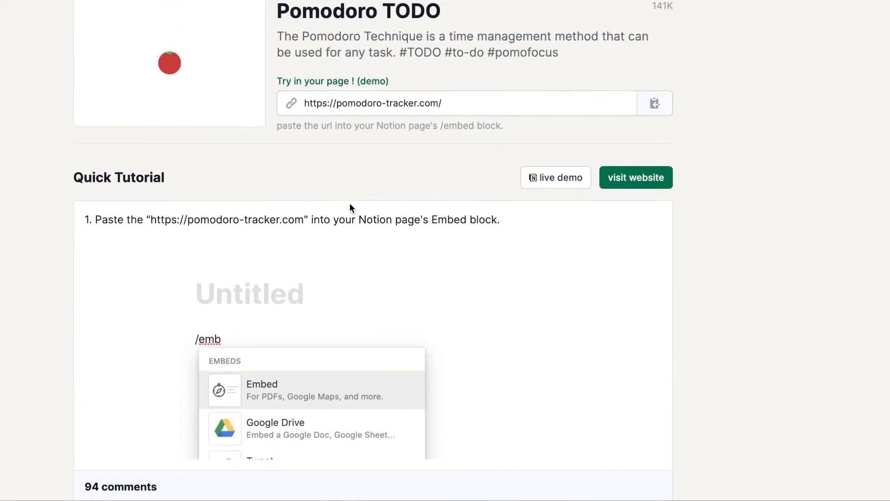
scroll(349, 203, "up", 1)
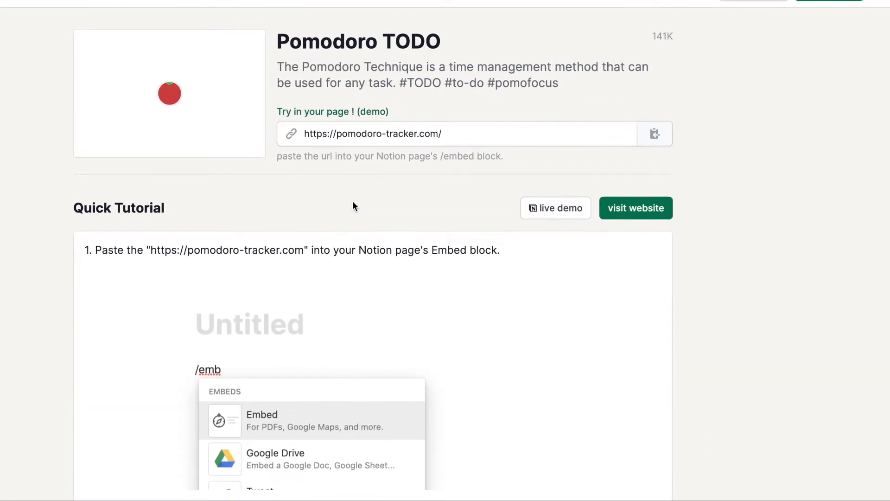
left_click(640, 207)
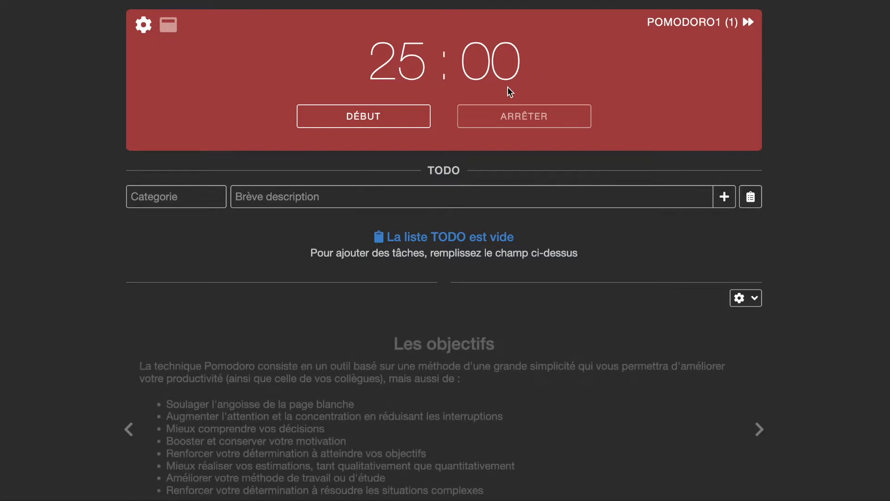
Start the Pomodoro timer, extend it by two minutes and stop it.
left_click(404, 117)
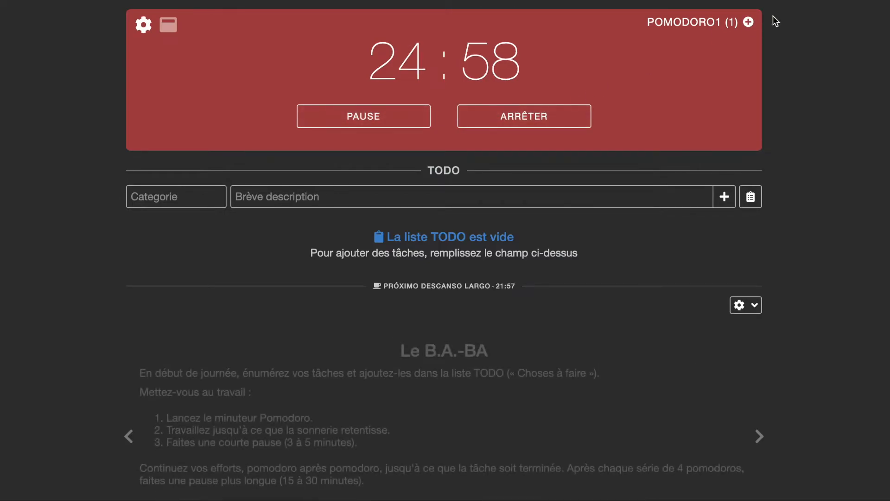
left_click(749, 24)
left_click(749, 24)
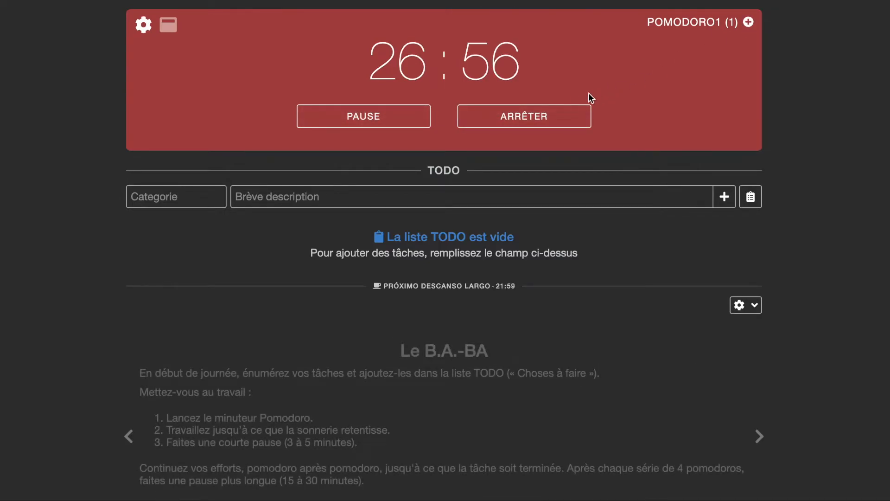
left_click(559, 118)
Skip through the timer's work and break phases back to the first pomodoro.
left_click(751, 23)
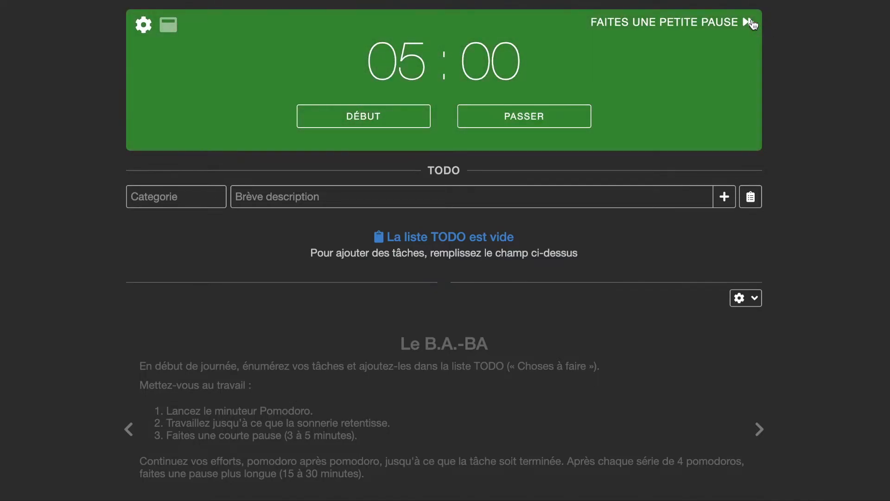
left_click(751, 23)
left_click(752, 23)
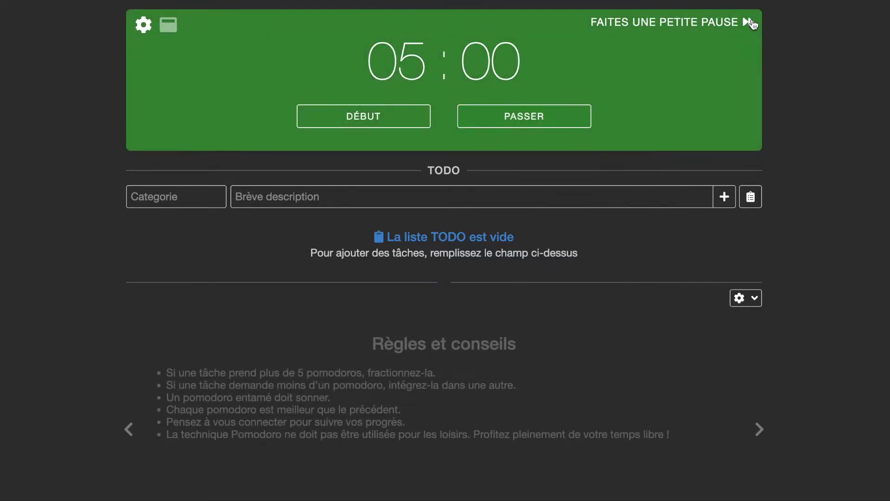
left_click(751, 23)
left_click(751, 23)
left_click(752, 23)
left_click(751, 23)
left_click(751, 23)
Examine the timer's Minuteur, Notifications and Application preferences, and the TODO category and description fields.
left_click(145, 26)
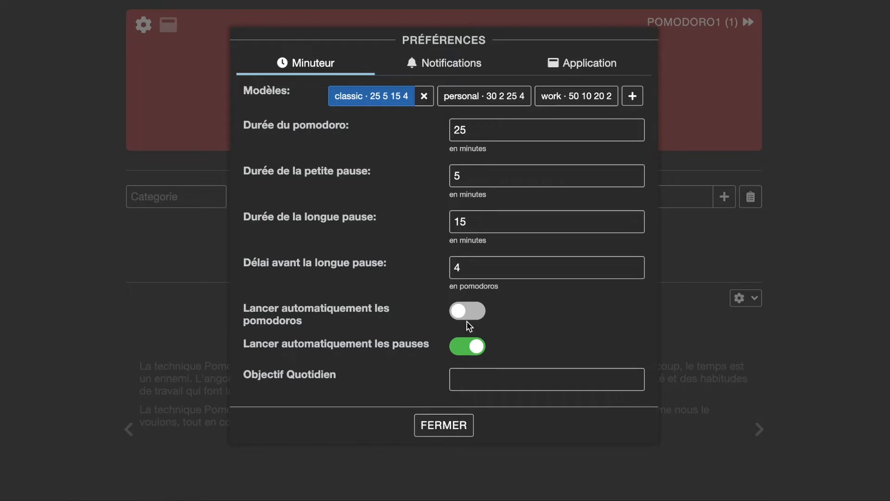
left_click(451, 67)
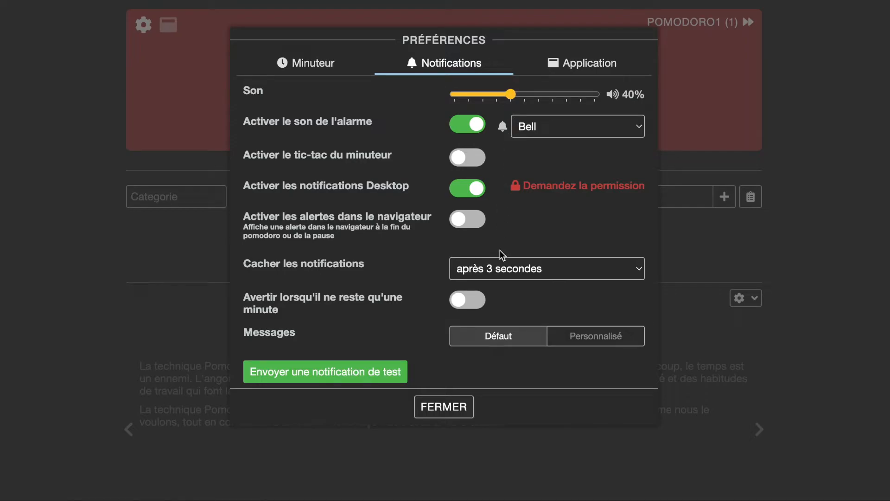
left_click(580, 72)
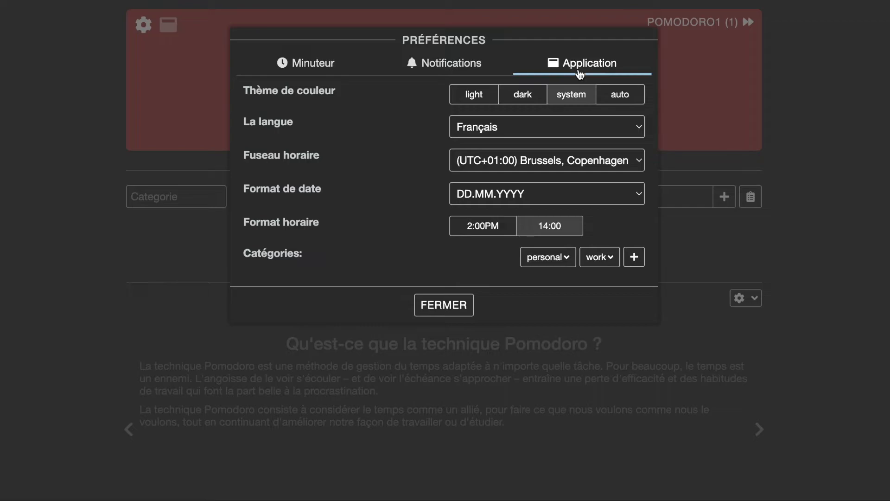
key("Escape")
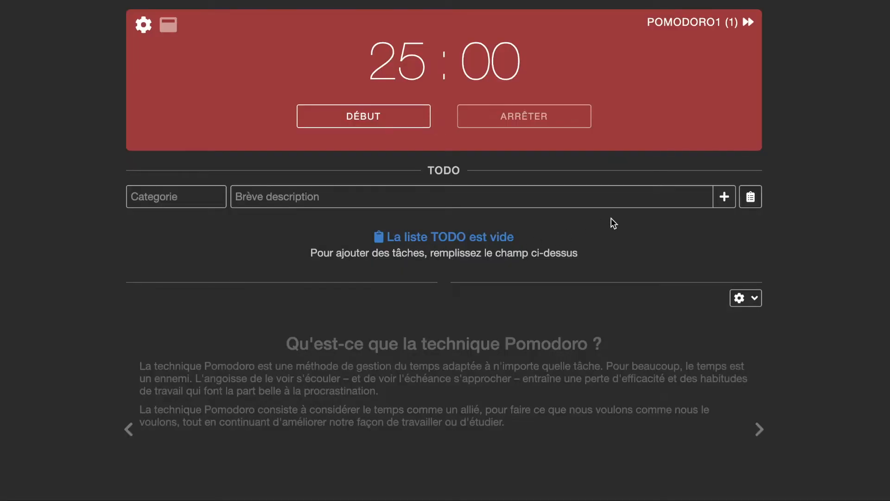
left_click(203, 191)
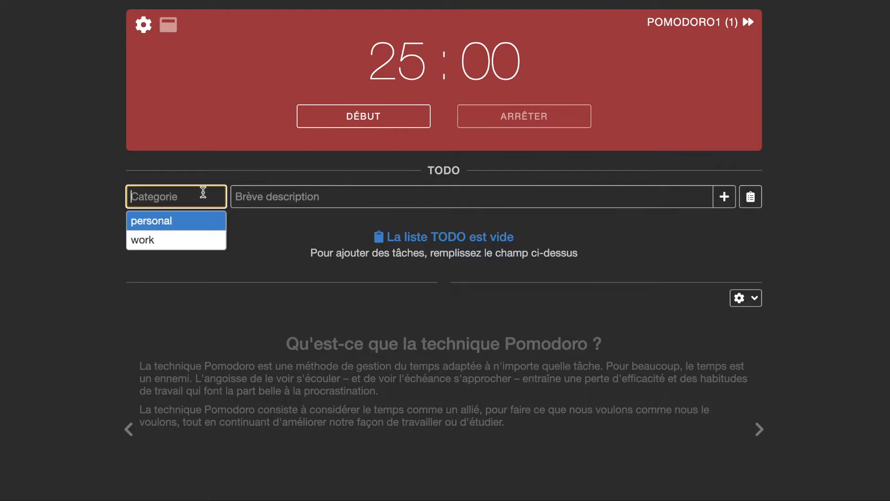
left_click(267, 196)
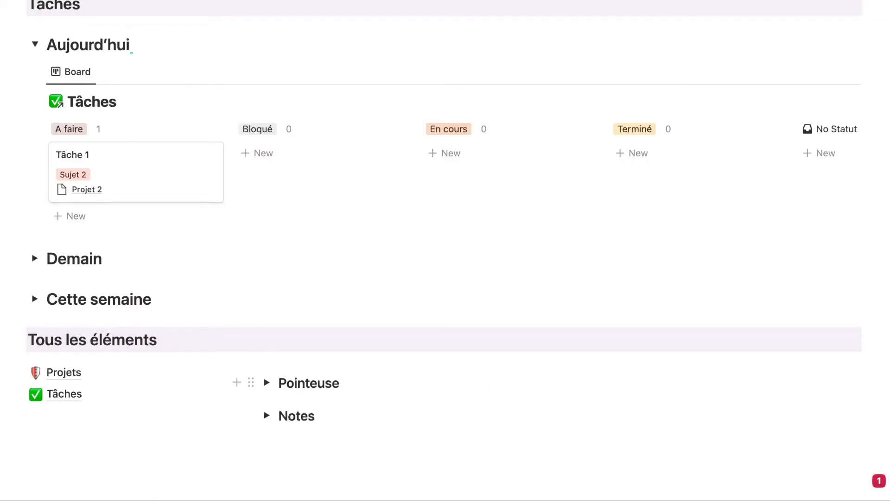
key("Return")
type("https://pomodoro-tracker.com/")
left_click(527, 467)
left_click_drag(251, 408, 866, 393)
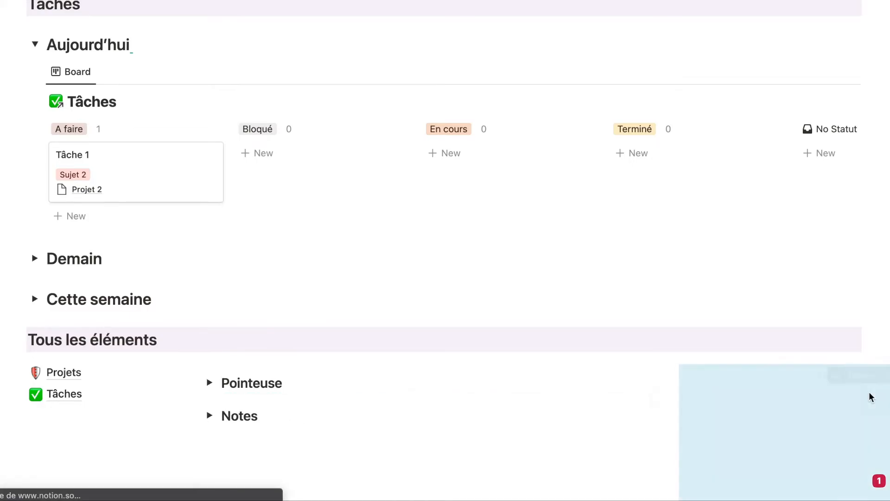
scroll(509, 410, "down", 3)
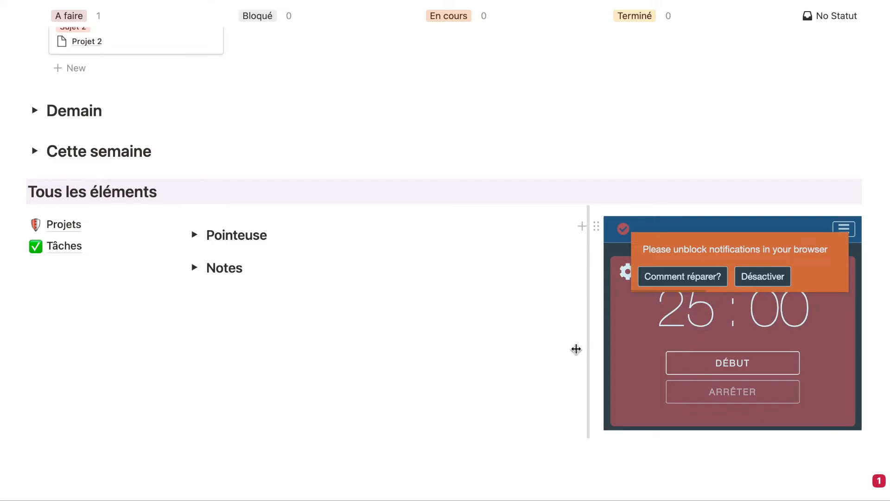
scroll(731, 294, "down", 1)
left_click(616, 393)
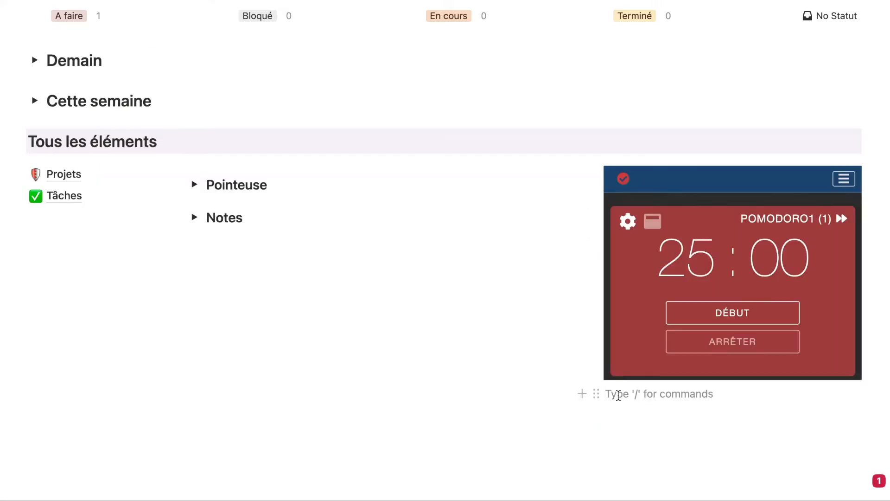
type("/")
key("Down")
key("Down")
key("Down")
key("Down")
key("Down")
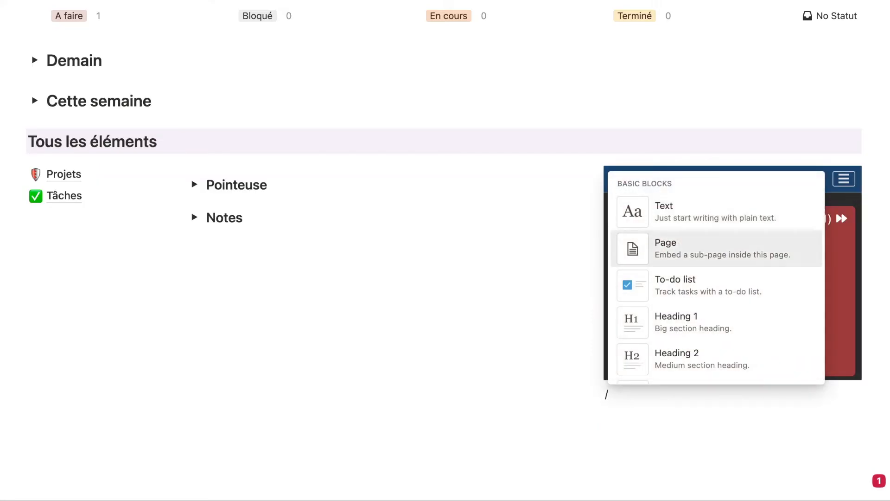
key("Return")
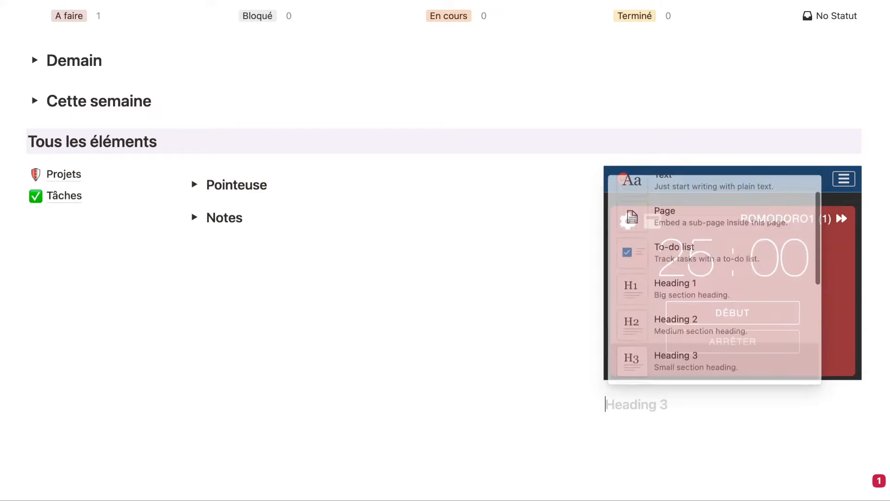
type("Po")
key("BackSpace")
key("BackSpace")
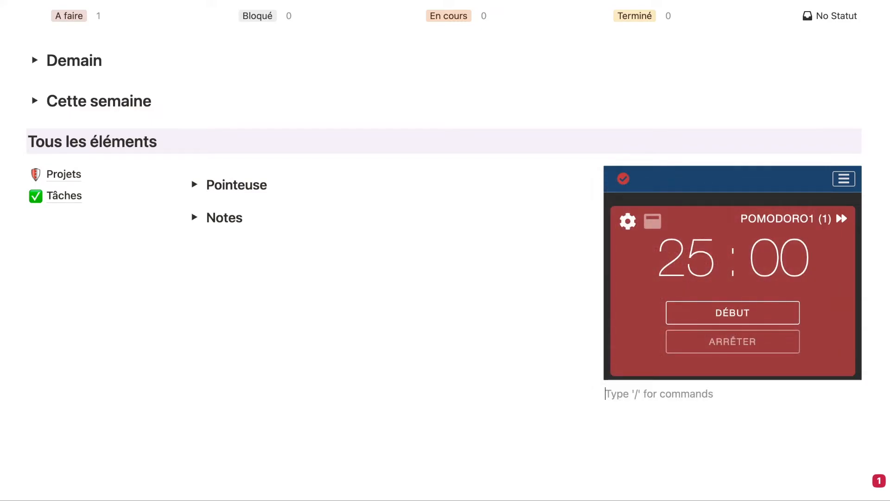
Add a Toggle heading 3 titled Pomodoro below the embedded timer and move the timer inside it.
type("/tog")
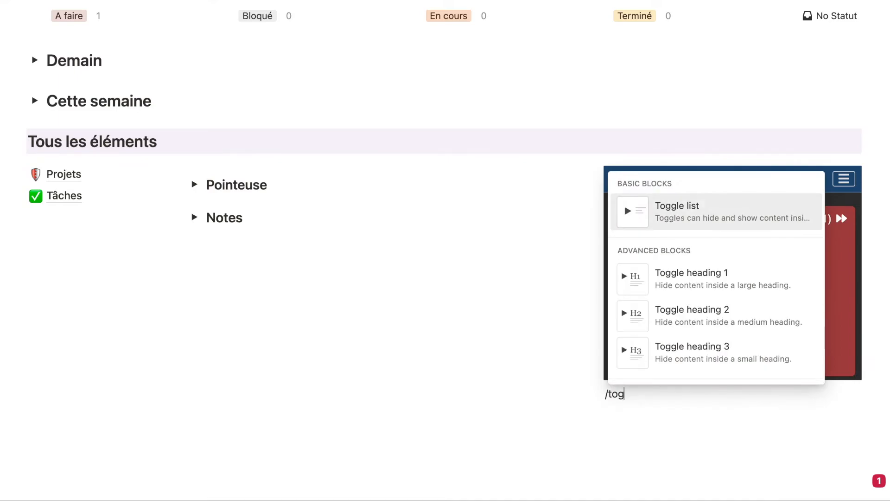
key("Down")
key("Down")
key("Down")
key("Return")
type("Pomodoro")
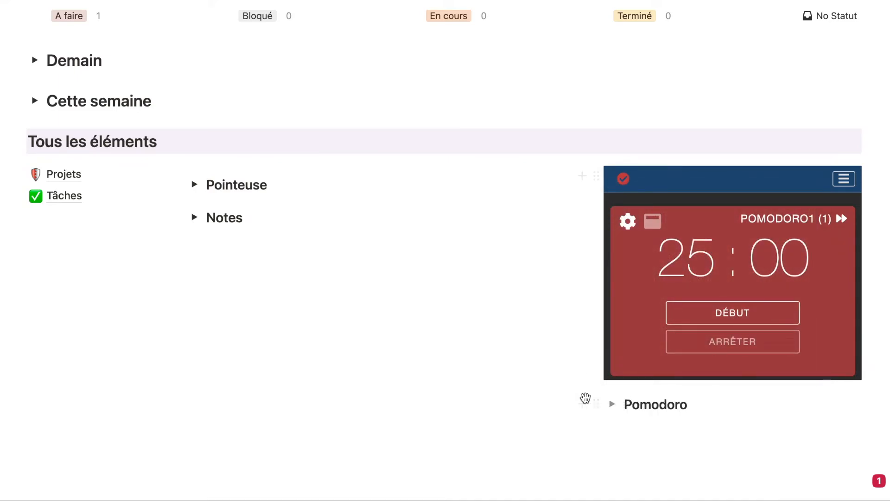
left_click_drag(600, 177, 629, 408)
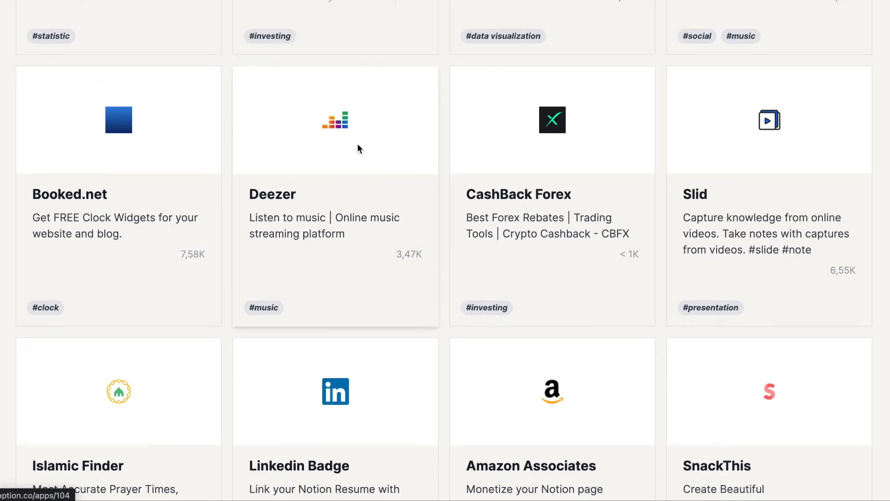
In the Apption widget catalogue, open the Deezer entry, read its Quick Tutorial and visit the widget website.
left_click(358, 149)
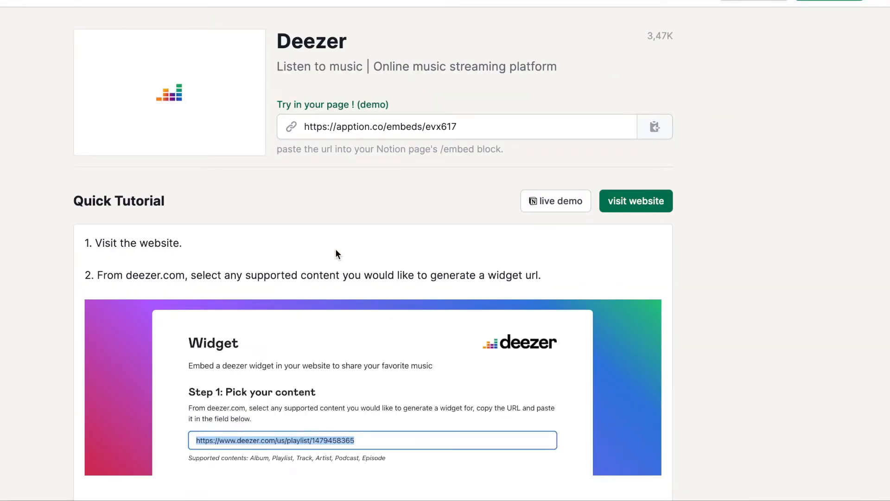
scroll(336, 252, "down", 1)
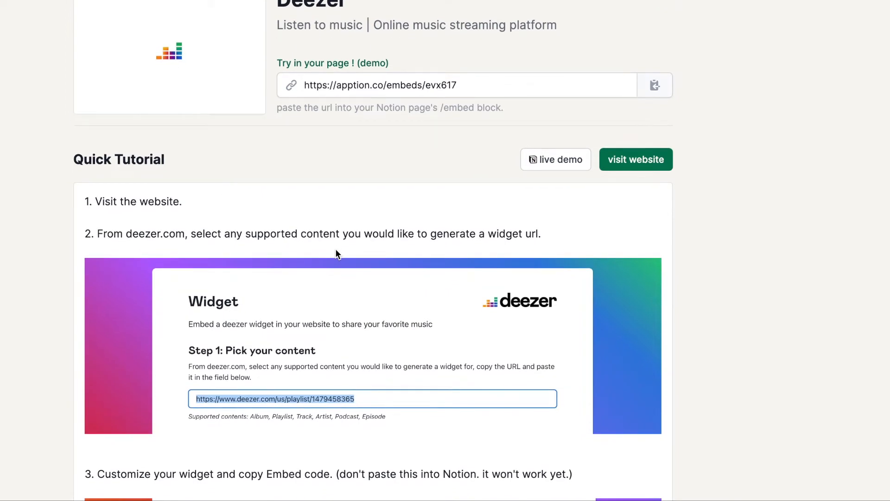
scroll(330, 243, "down", 2)
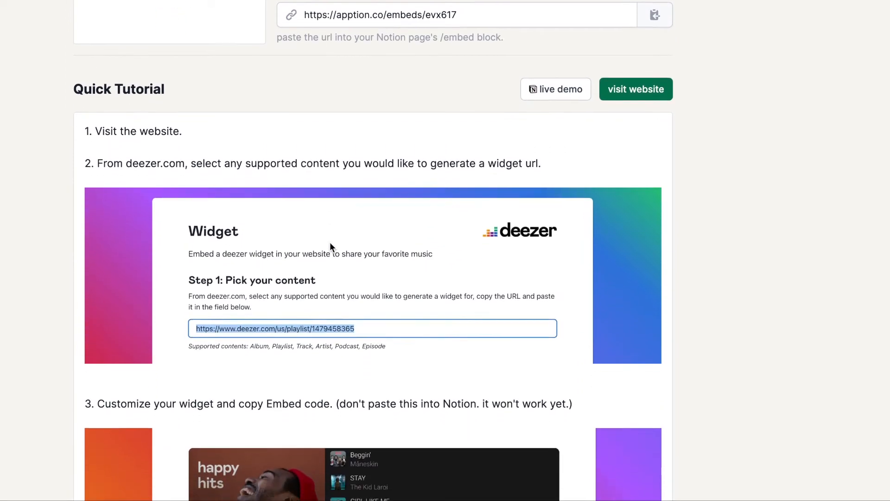
scroll(329, 242, "down", 1)
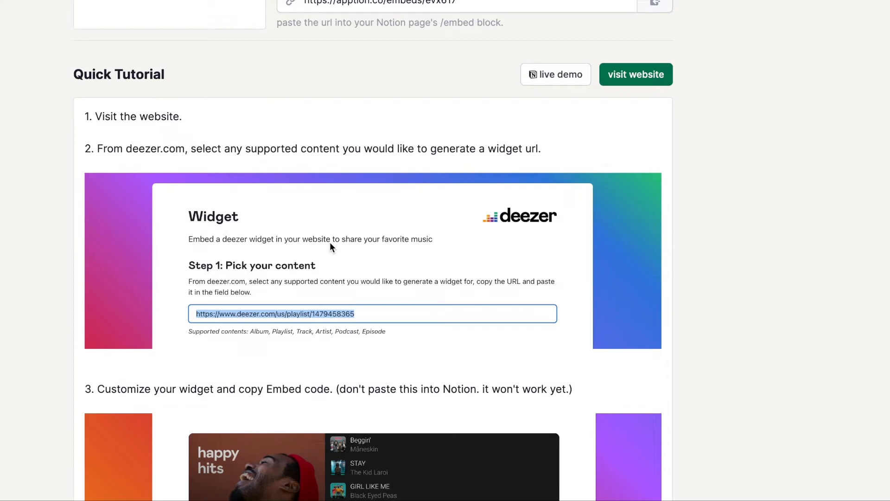
scroll(330, 242, "down", 4)
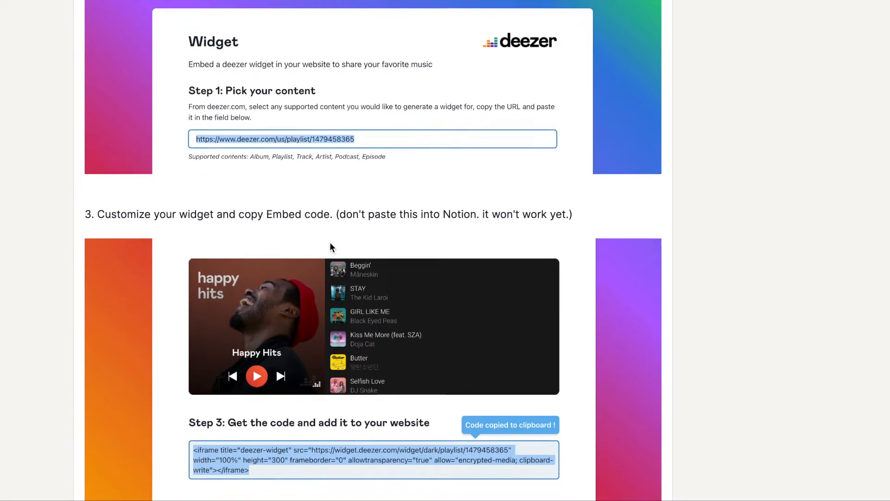
scroll(330, 242, "up", 6)
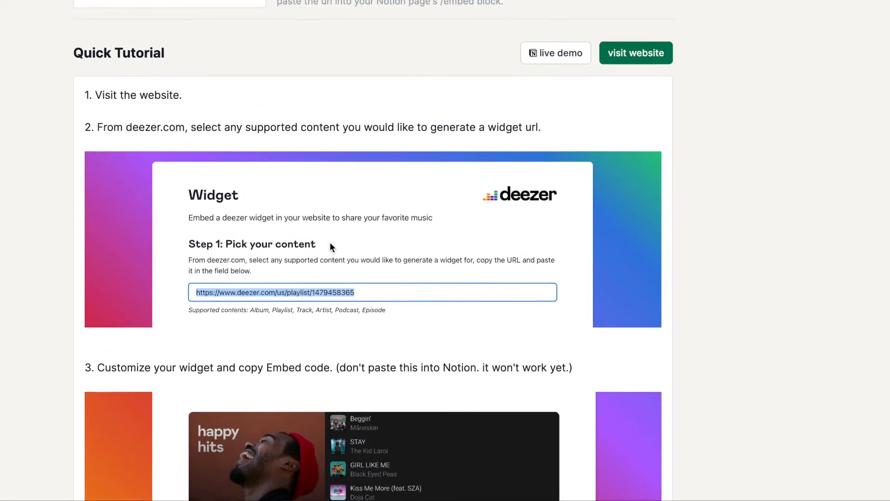
left_click(636, 157)
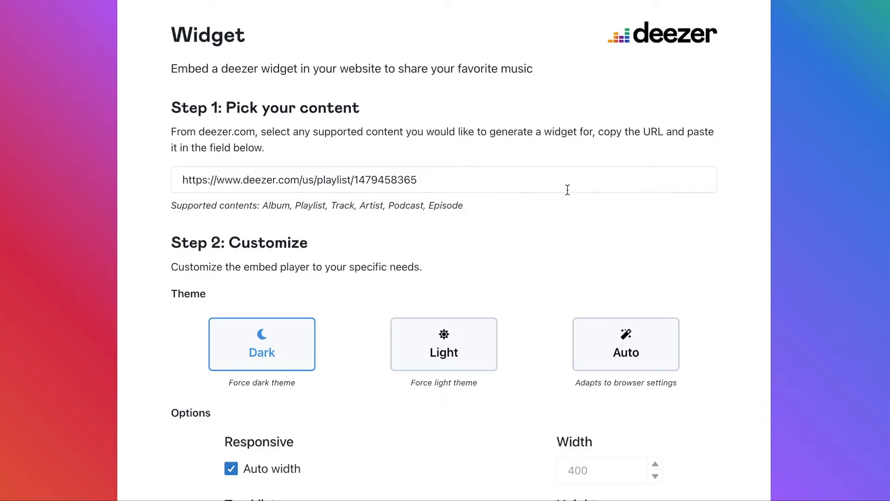
Examine the Deezer widget generator's playlist URL field, customization options, player preview and embed code.
left_click(477, 179)
key("ctrl+shift+Left")
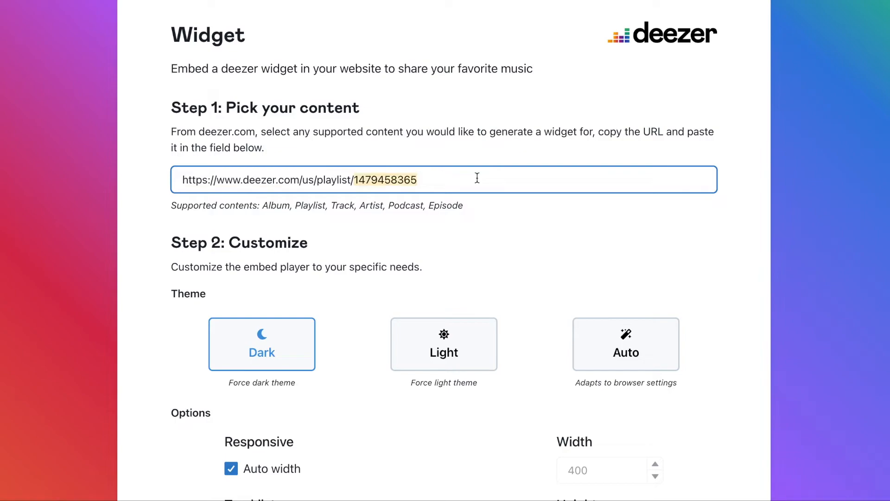
key("shift+Home")
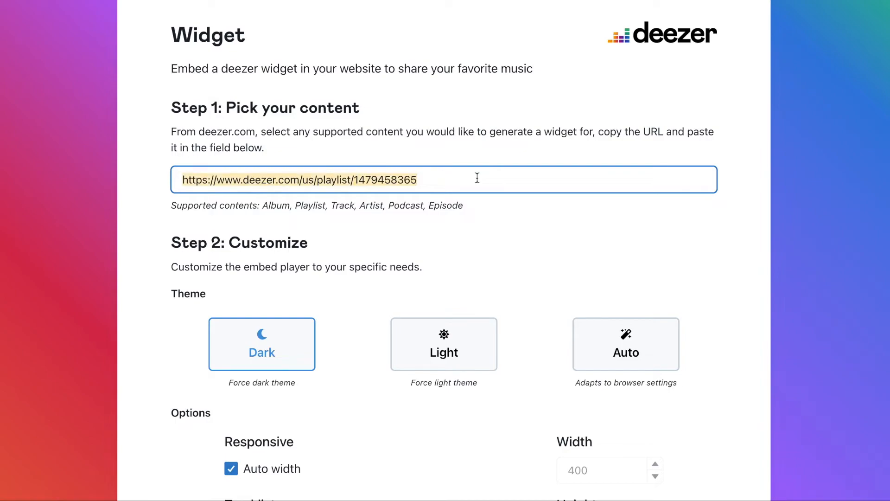
scroll(477, 178, "down", 3)
scroll(477, 181, "down", 5)
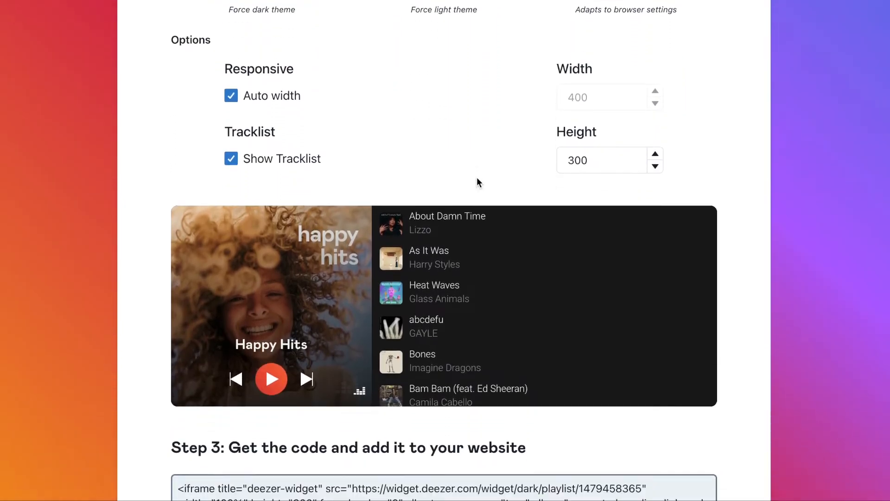
scroll(477, 181, "down", 3)
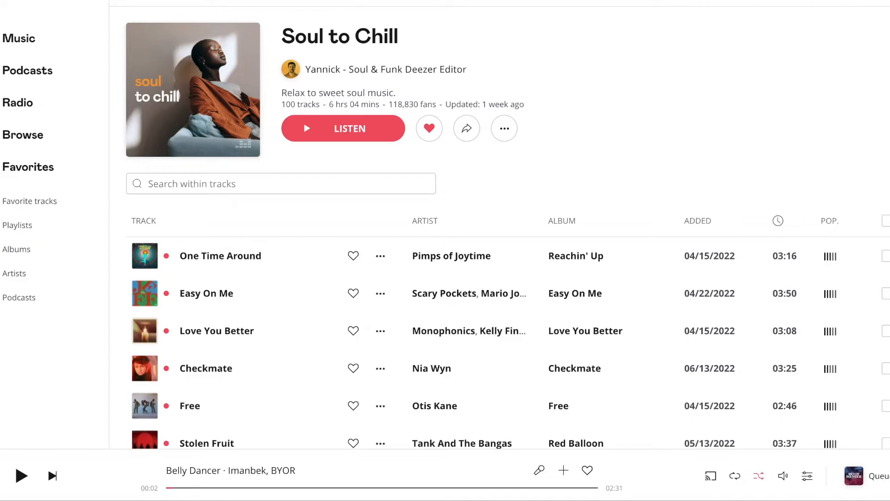
Replace the widget's content URL with the Soul to Chill playlist link and copy the generated iframe code.
scroll(380, 89, "up", 5)
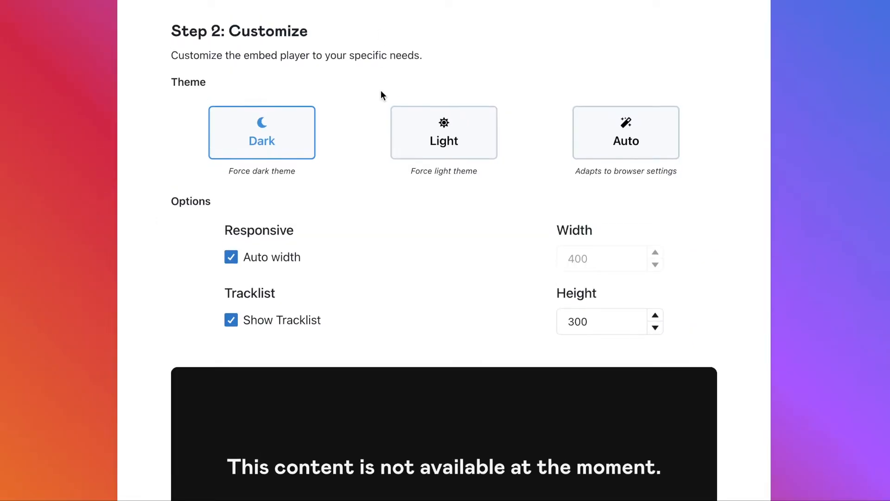
triple_click(402, 180)
key("ctrl+v")
scroll(526, 227, "down", 8)
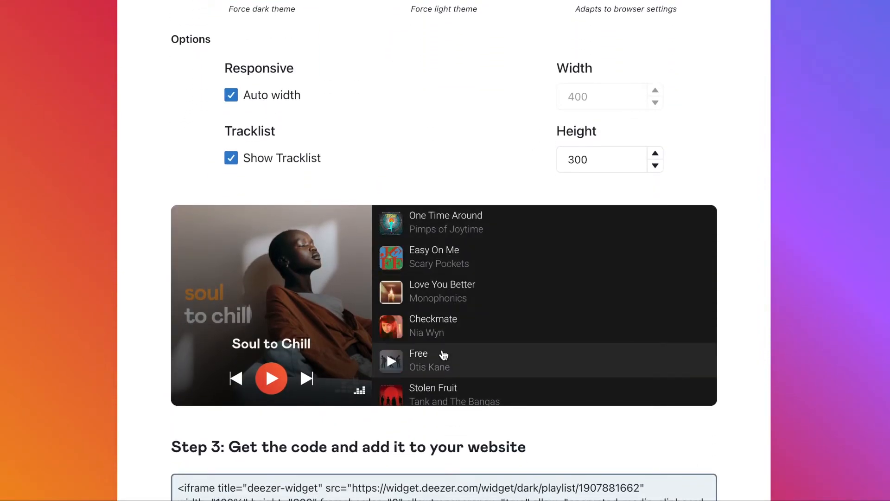
scroll(456, 366, "down", 6)
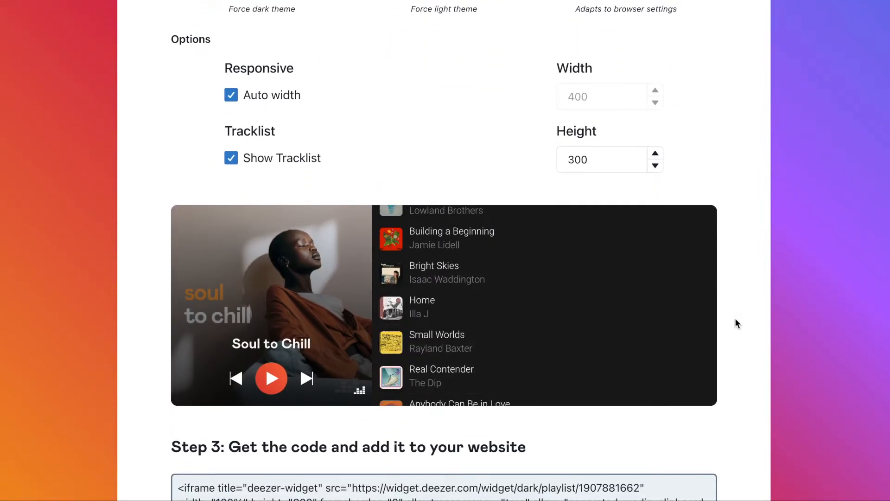
scroll(733, 288, "down", 2)
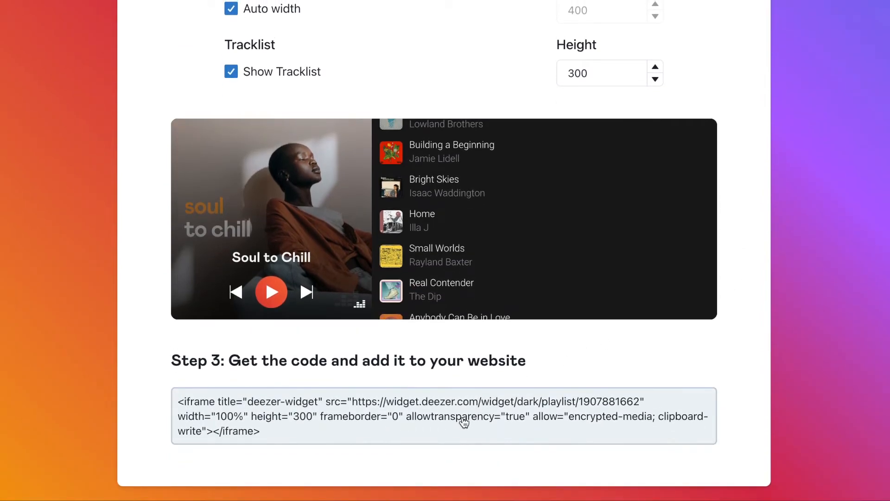
left_click(464, 419)
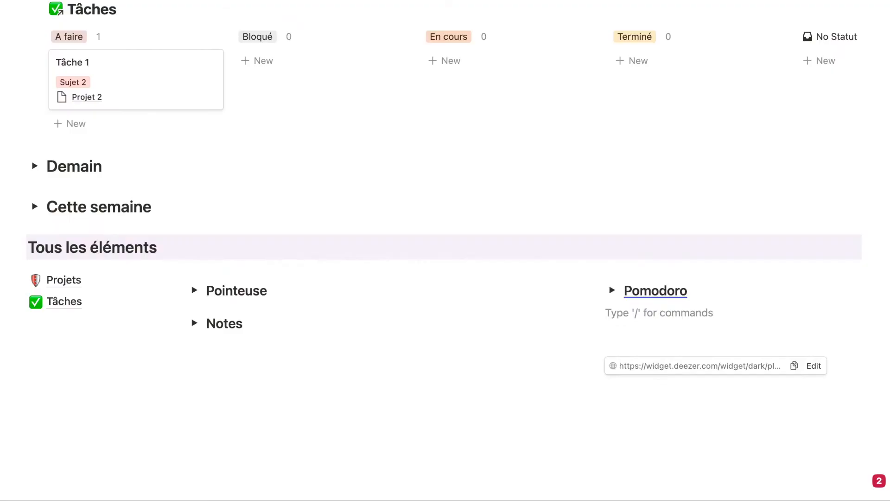
In Notion, insert an Embed block below the Pomodoro toggle and paste the Deezer iframe code as its link.
type("/em")
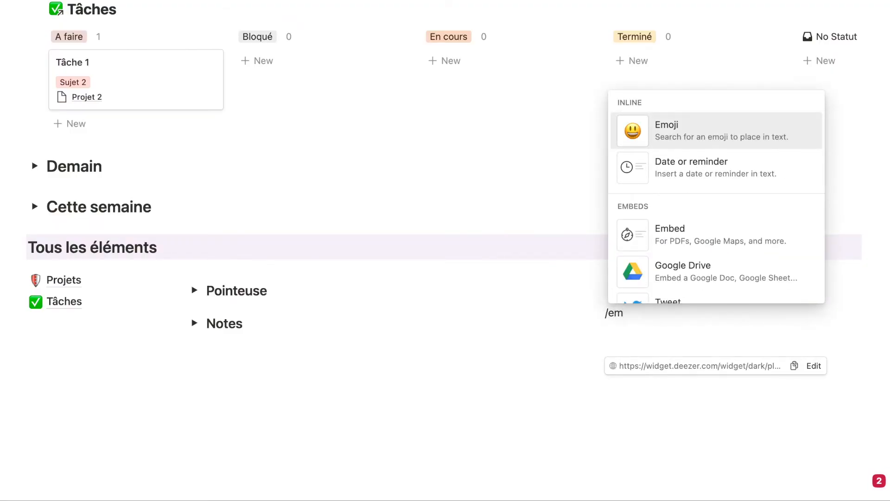
type("b")
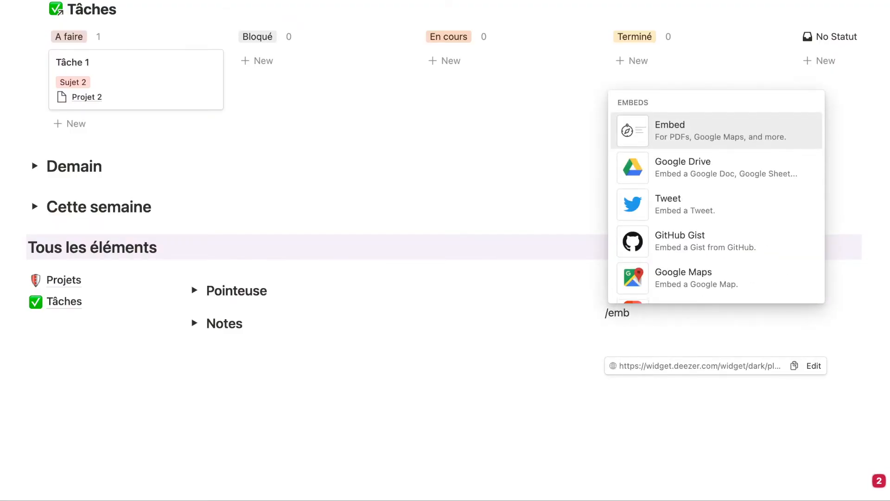
key("Return")
key("super+v")
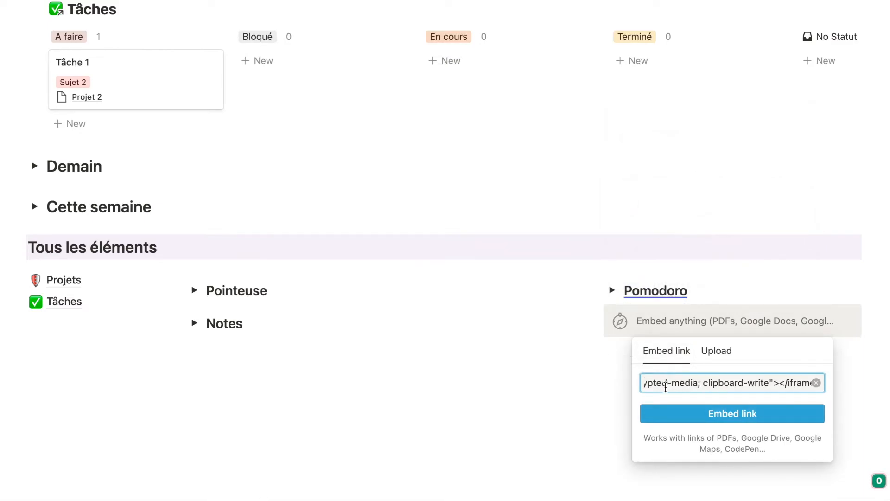
key("Left")
key("Left")
key("Left")
key("Left")
key("Left")
key("Left")
key("Left")
key("Left")
key("Left")
key("Left")
key("Left")
key("Left")
key("Left")
key("Left")
key("Left")
key("Left")
key("Left")
key("Left")
key("Left")
key("Left")
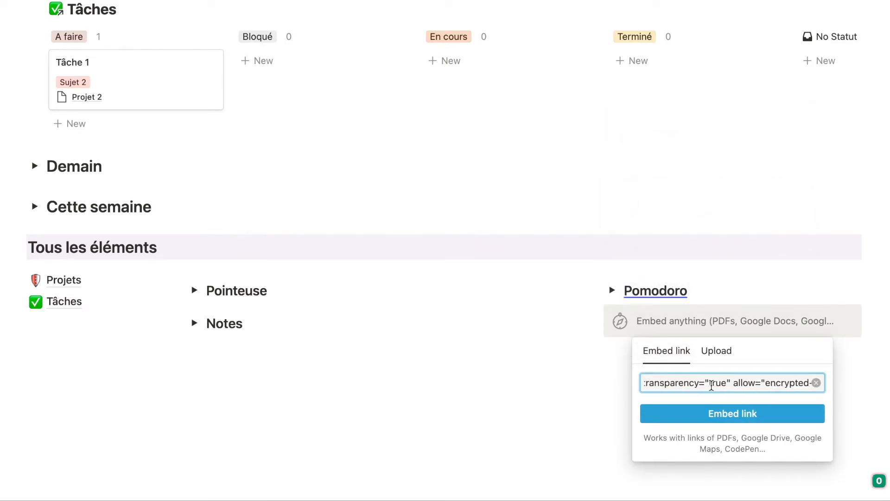
key("Left")
key("Left")
key("Left")
key("Left")
key("Left")
key("Left")
key("Left")
key("Left")
key("Left")
key("Left")
key("Left")
key("Left")
key("Left")
key("Left")
key("Left")
key("Left")
key("Left")
key("Left")
key("Left")
key("Left")
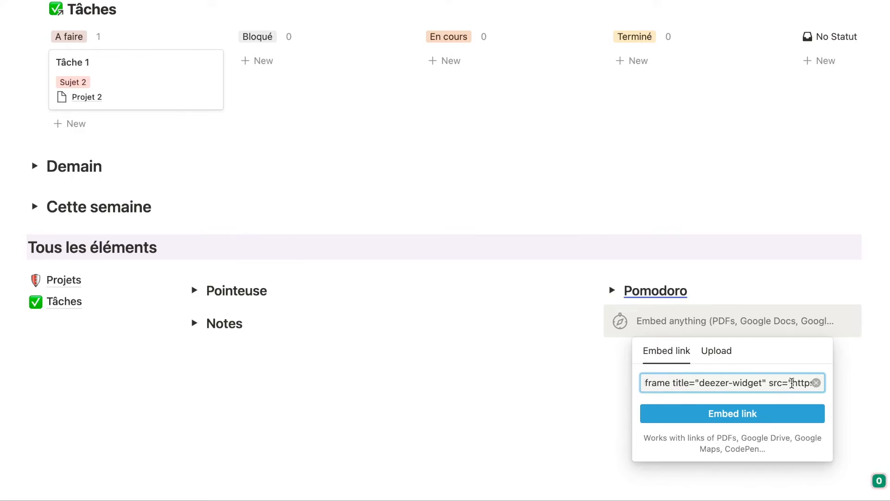
key("shift+super+Left")
key("BackSpace")
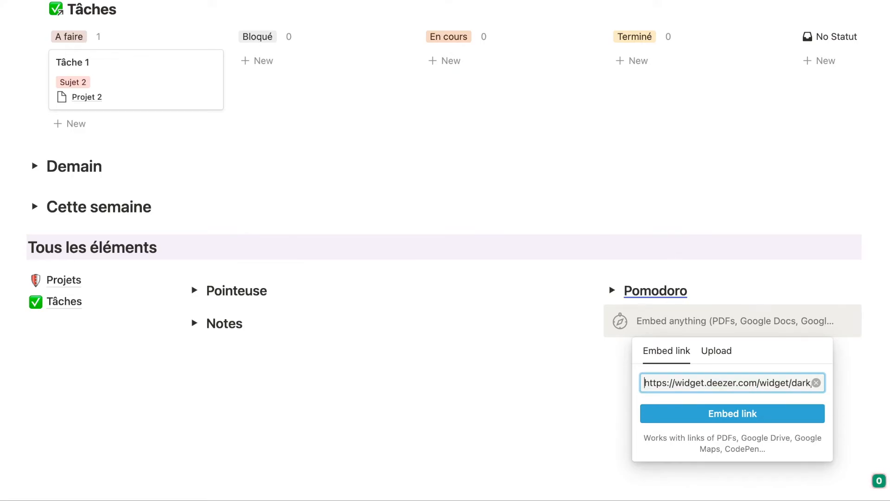
key("Right")
key("Right")
key("Right")
key("Right")
key("Right")
key("Right")
key("Right")
key("Right")
key("Right")
key("Right")
key("Right")
key("Right")
key("Right")
key("Right")
key("Right")
key("Right")
key("Right")
key("Right")
key("Right")
key("Right")
key("Right")
key("Right")
key("Right")
key("Right")
key("Right")
key("Right")
key("Right")
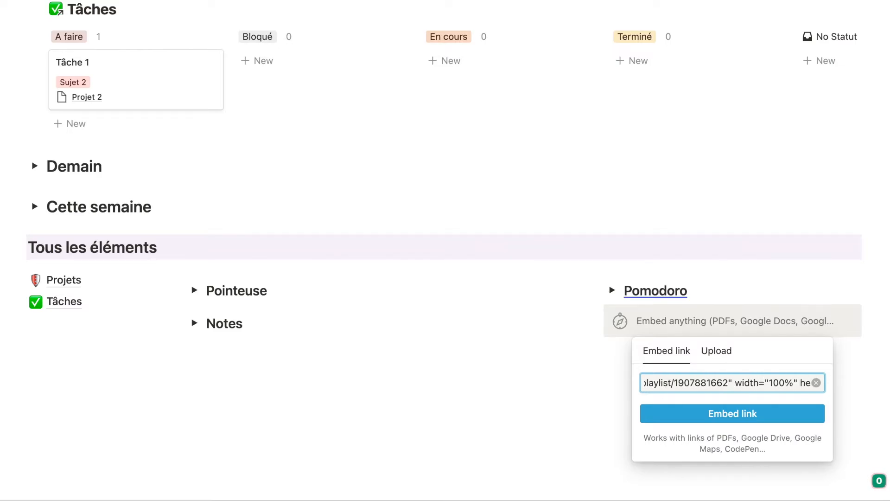
key("shift+super+Right")
key("BackSpace")
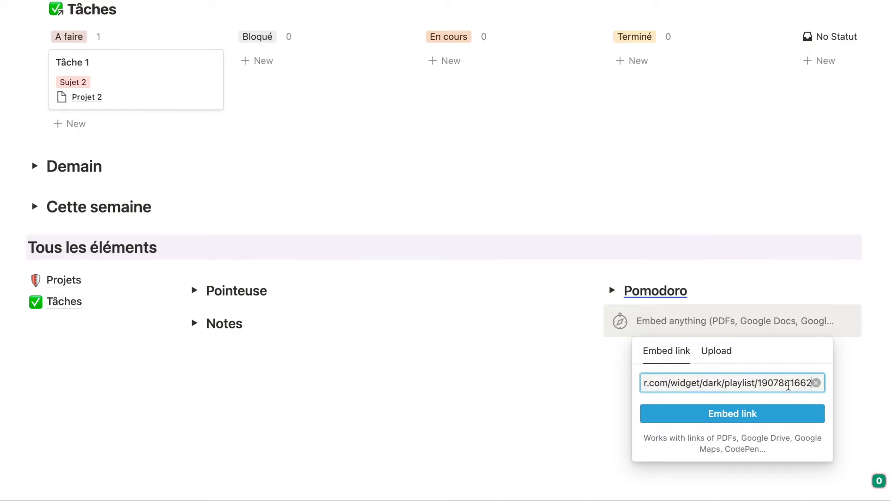
left_click(770, 420)
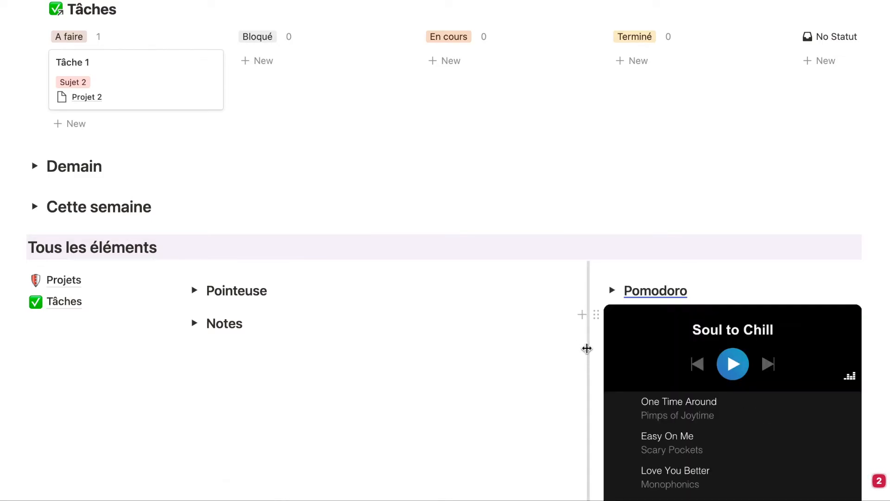
Move the Pomodoro toggle between Pointeuse and Notes, and narrow that column to give the Deezer player's column more width.
left_click_drag(598, 289, 454, 309)
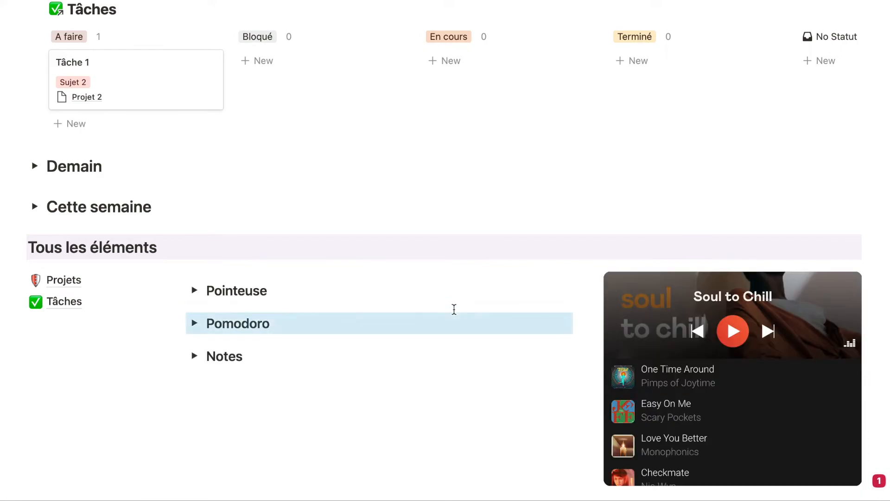
scroll(520, 345, "down", 3)
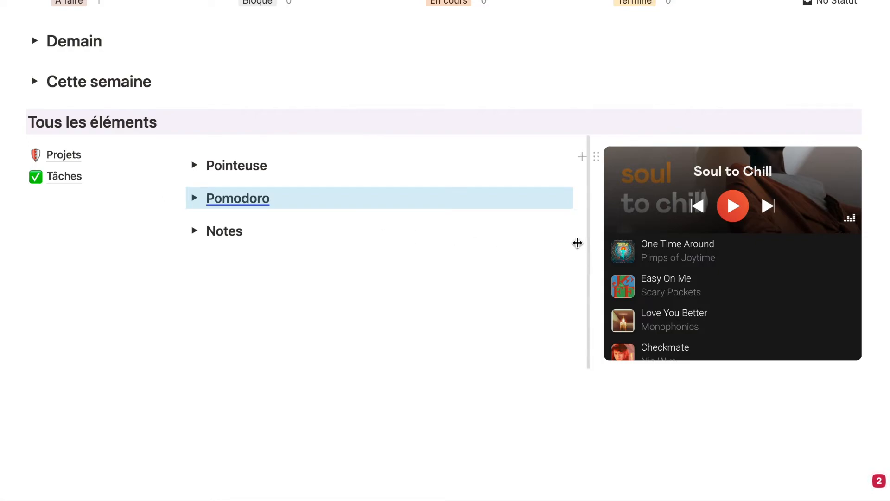
left_click_drag(580, 244, 476, 240)
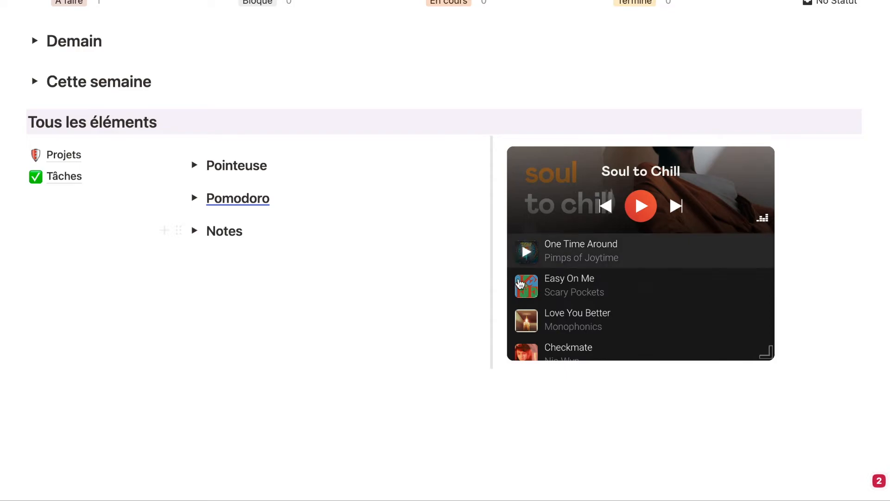
Widen the column holding the Projets and Tâches links by shifting its boundary with the toggles column about 30 pixels.
scroll(607, 306, "down", 1)
scroll(608, 307, "up", 1)
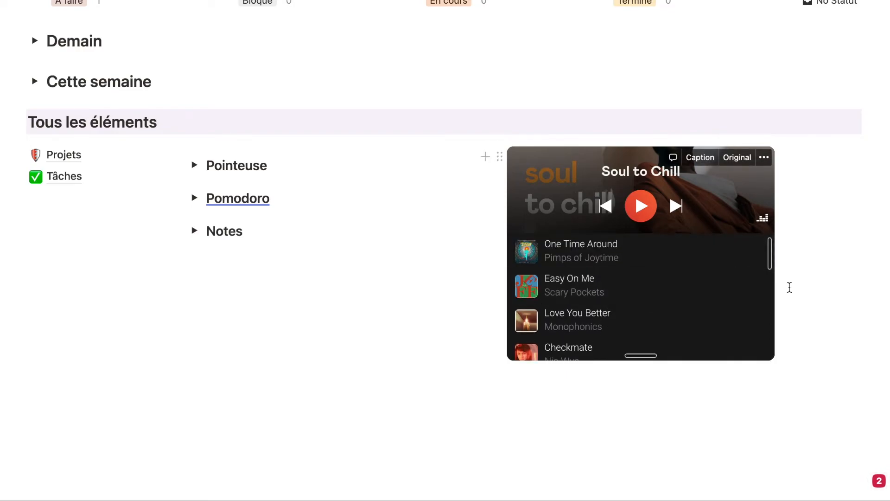
scroll(853, 260, "up", 1)
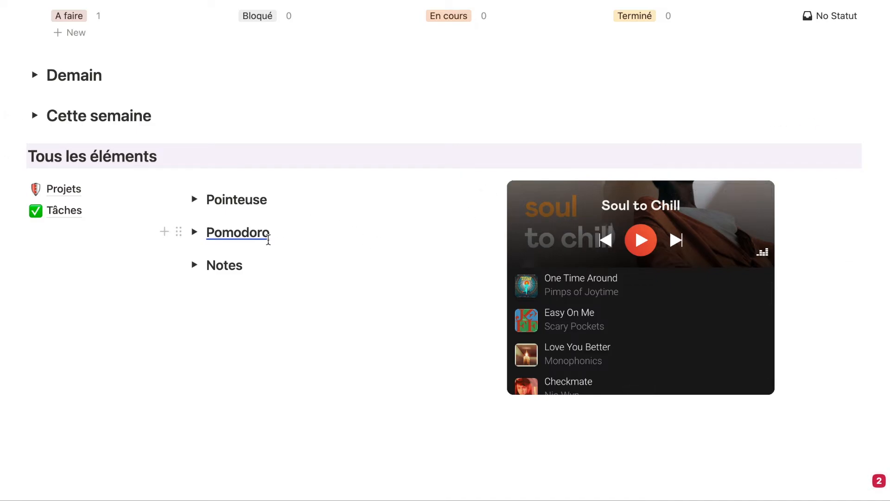
left_click_drag(178, 256, 204, 259)
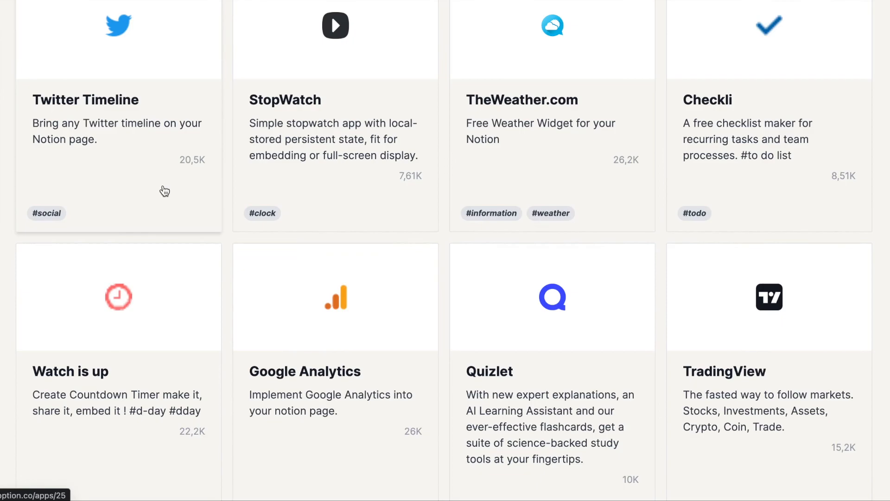
Switch to the Apption gallery and look through the widgets available for embedding in a Notion page.
scroll(169, 207, "down", 6)
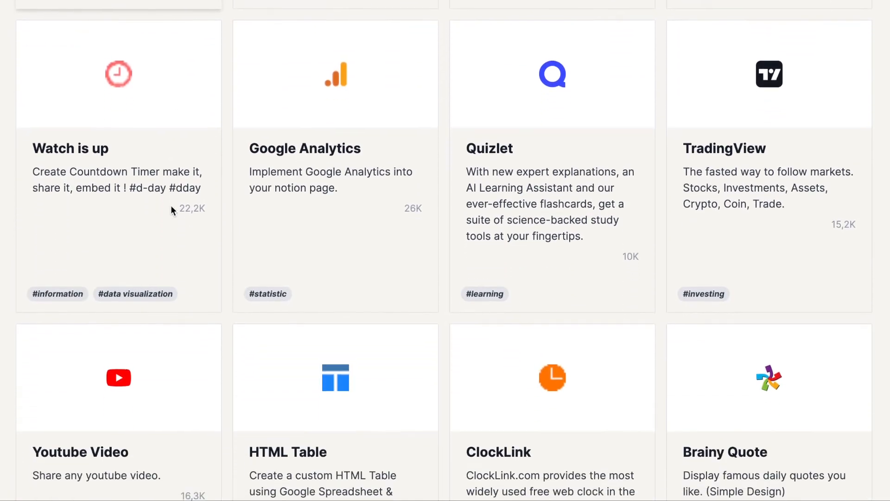
scroll(173, 212, "down", 8)
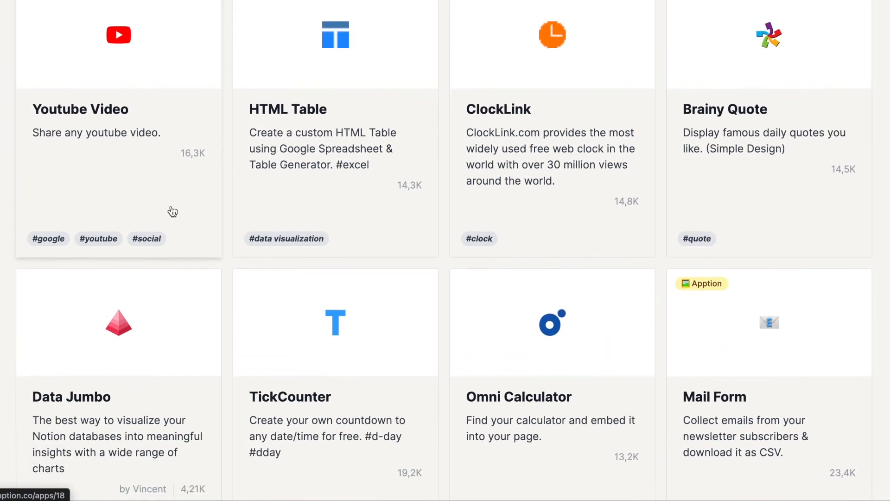
scroll(172, 211, "down", 8)
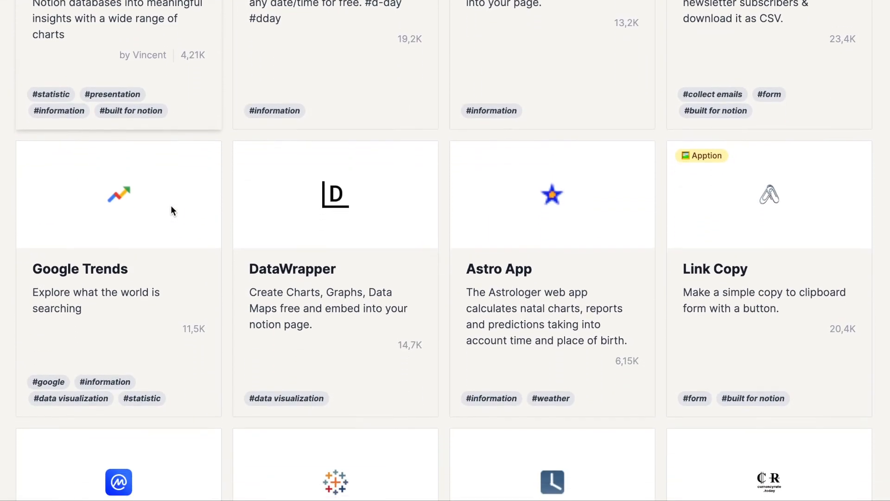
scroll(175, 210, "down", 7)
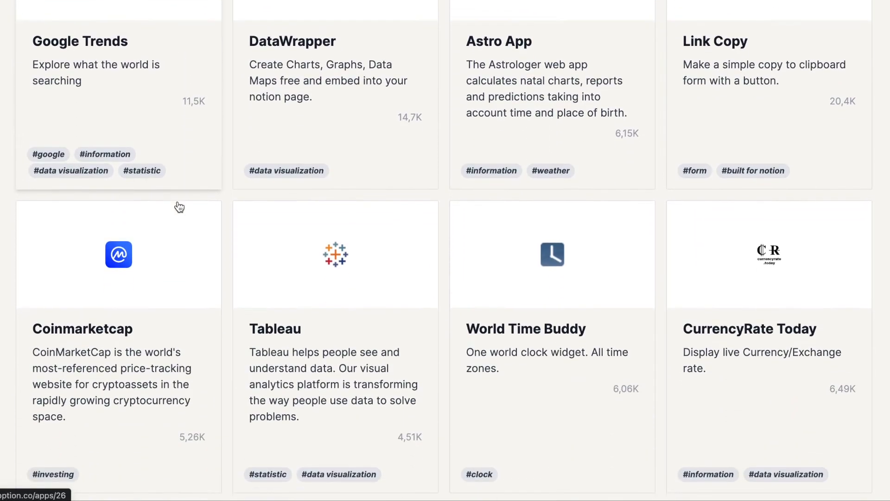
scroll(179, 208, "down", 12)
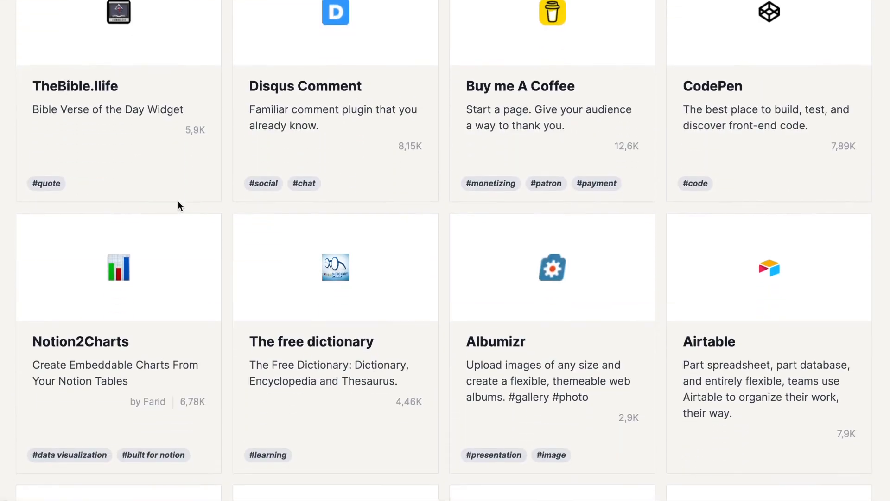
scroll(179, 208, "down", 6)
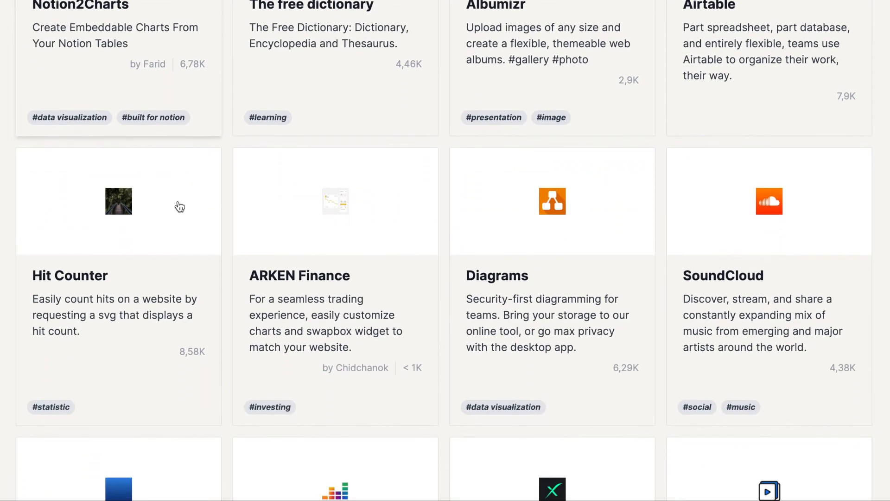
scroll(179, 207, "down", 2)
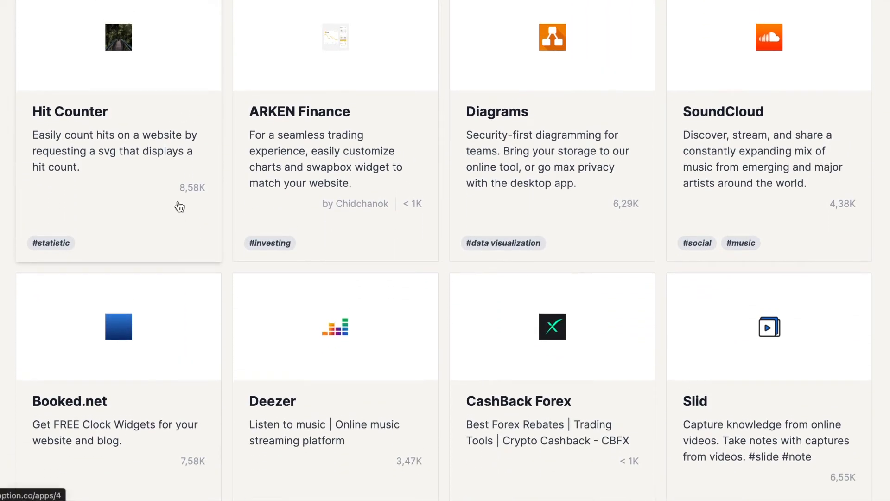
scroll(180, 207, "down", 4)
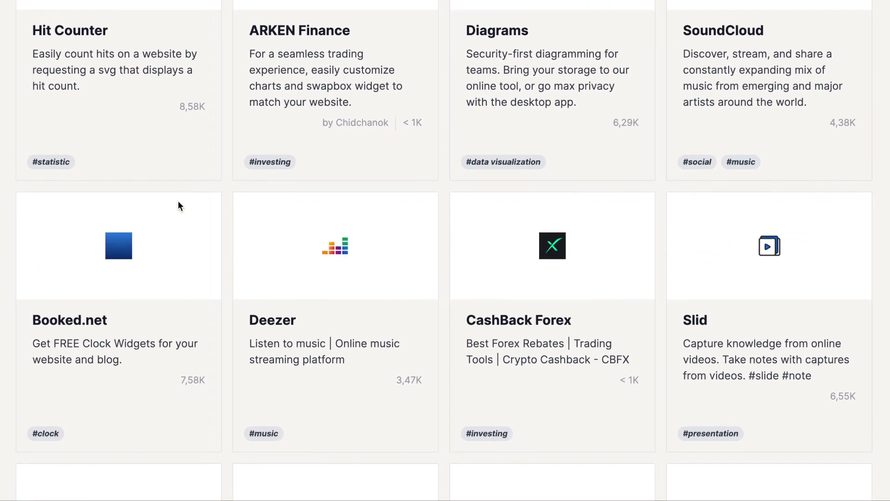
scroll(179, 205, "down", 2)
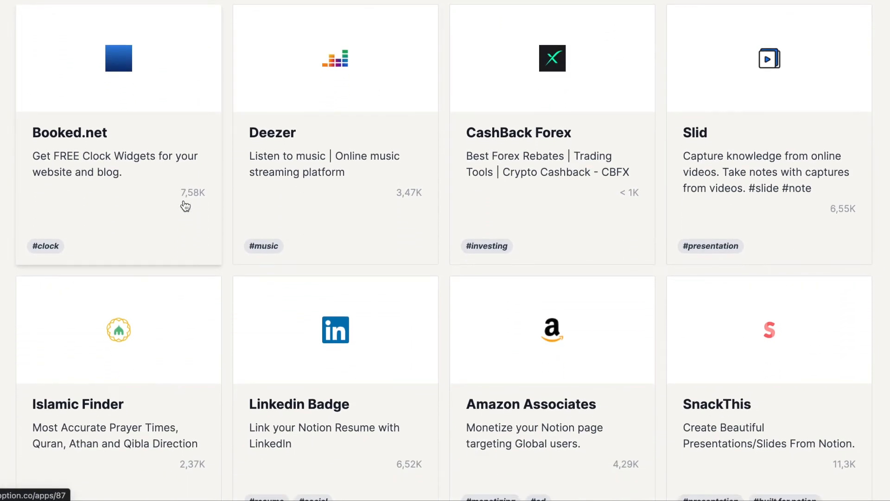
scroll(186, 206, "down", 4)
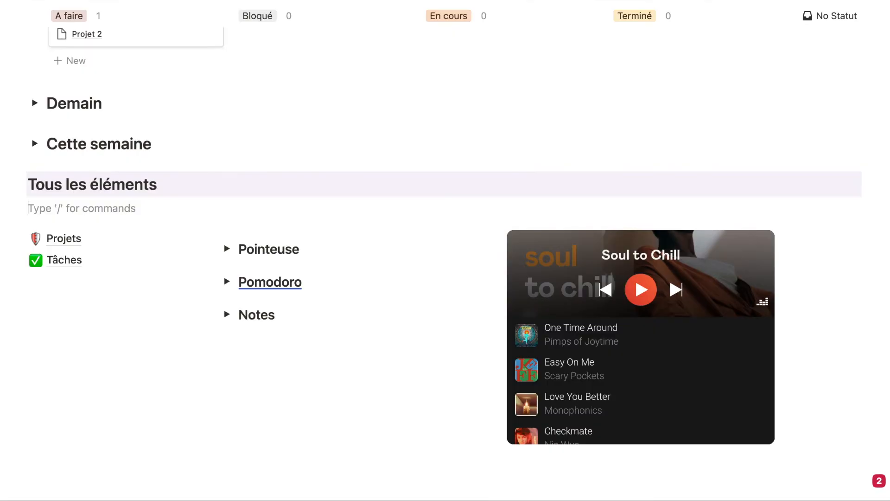
In Notion, add a bold toggle list named Tâches récurrentes under the Tous les éléments heading and move it below the Tâches link.
type("/")
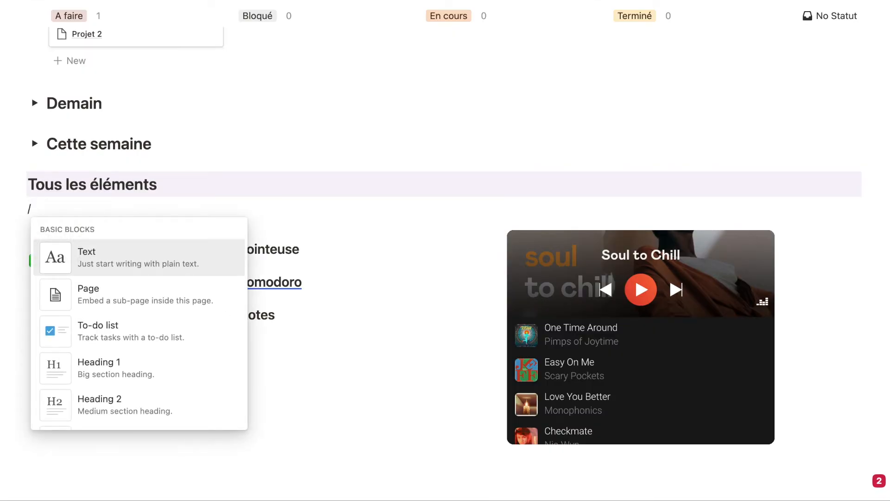
type("t")
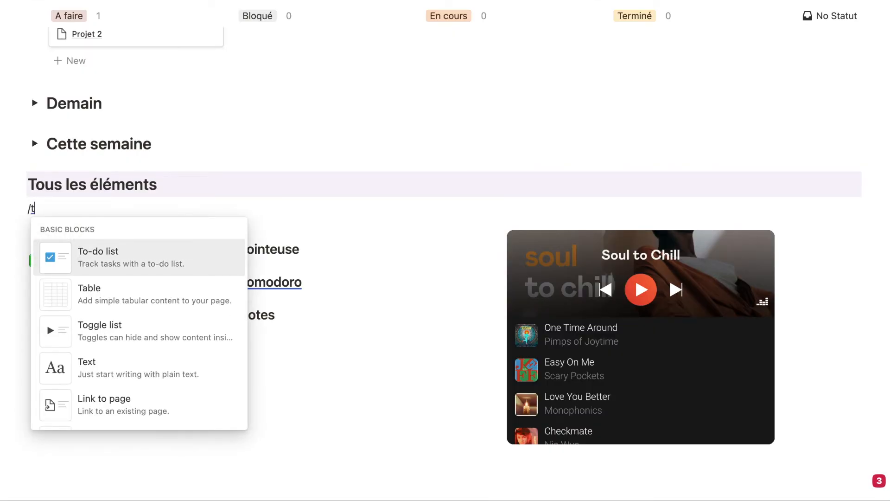
key("Down")
key("Down")
key("Return")
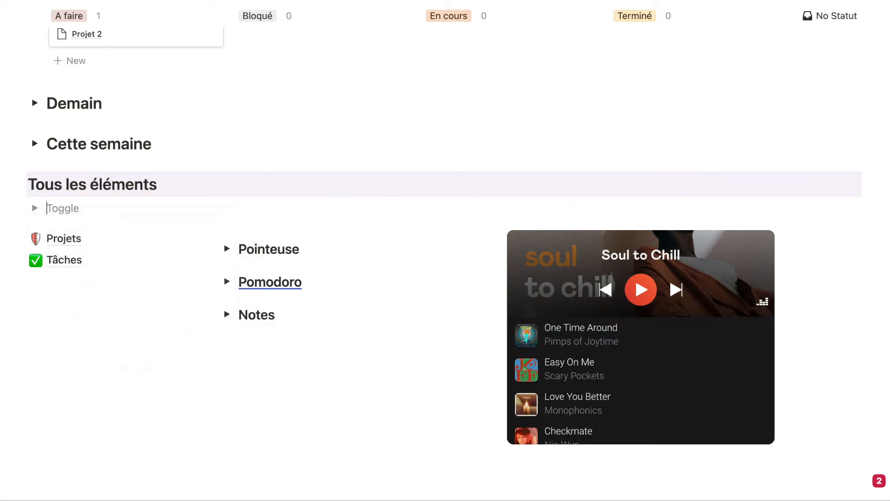
type("Tâches récurrentes")
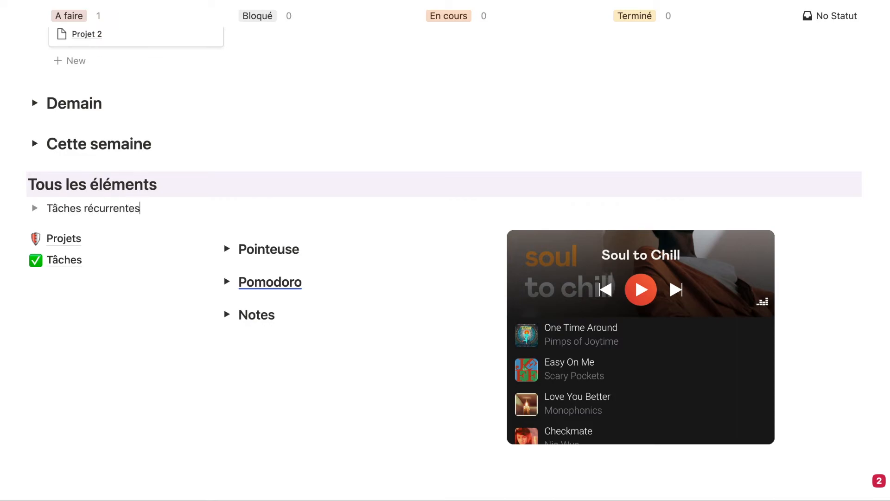
key("ctrl+a")
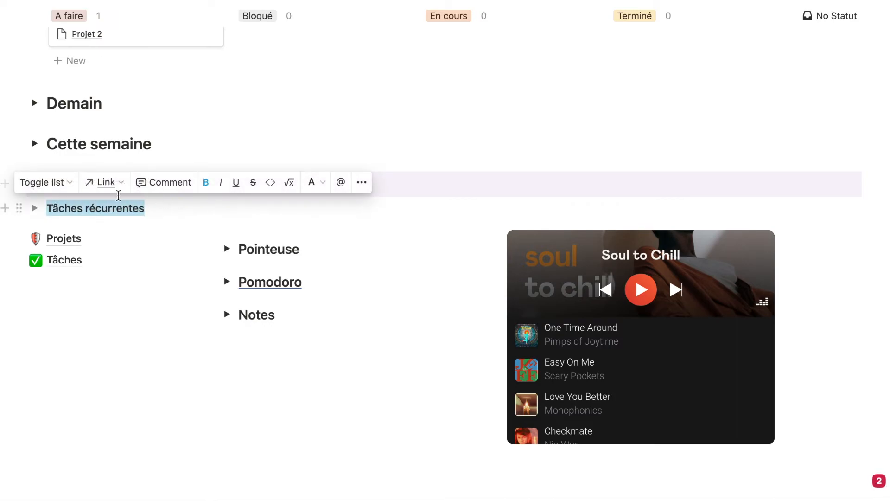
left_click_drag(19, 208, 23, 283)
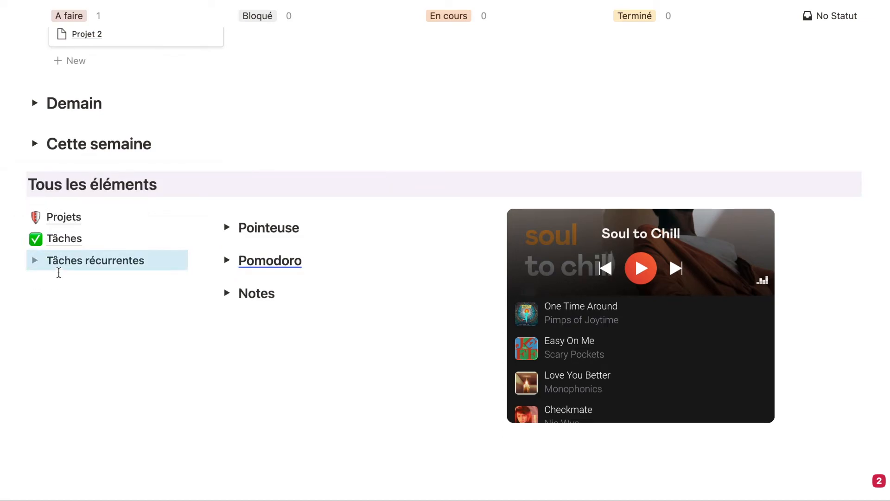
Insert a template button inside the Tâches récurrentes toggle and name the button Tâches récurrentes.
left_click(34, 261)
left_click(83, 285)
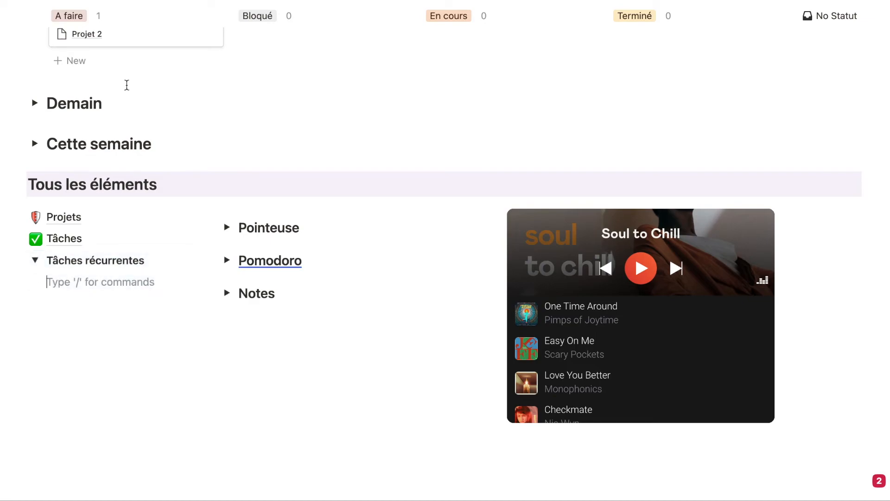
type("/bu")
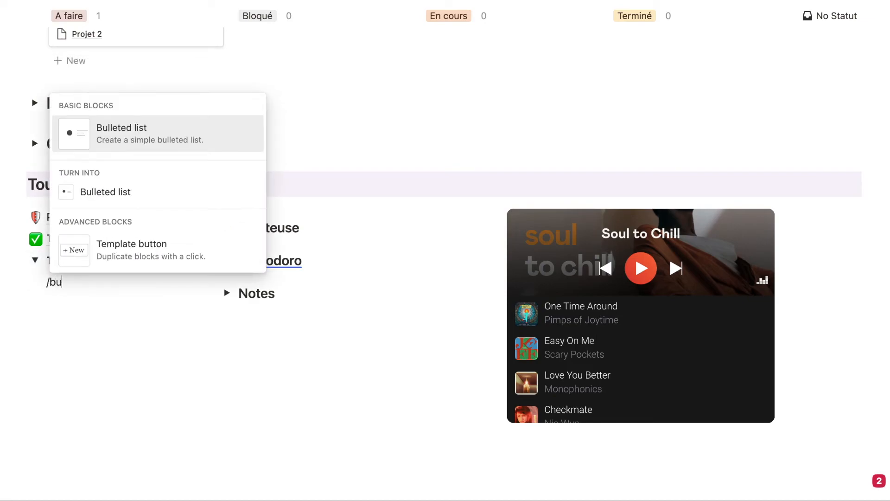
left_click(116, 249)
scroll(144, 380, "down", 2)
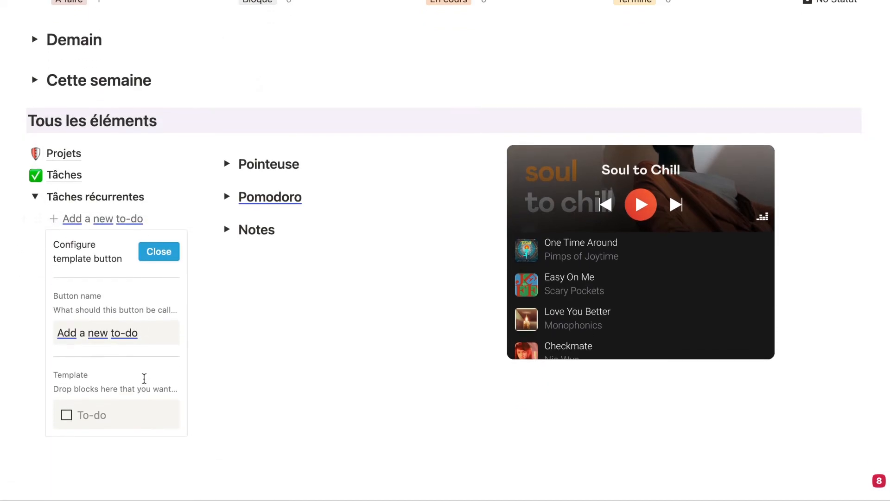
key("super+a")
type("T")
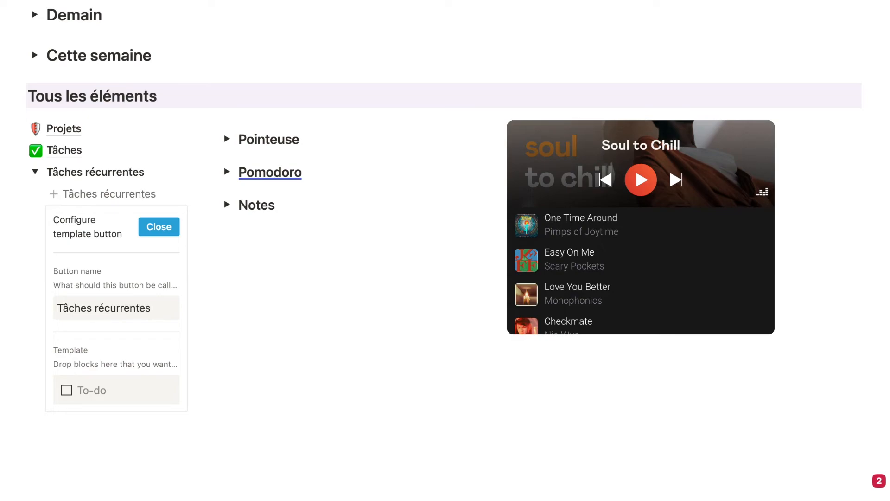
Insert a table view with a new database below the Notes toggle and title it Recurrent.
left_click(235, 344)
scroll(235, 341, "down", 3)
key("Return")
type("/table")
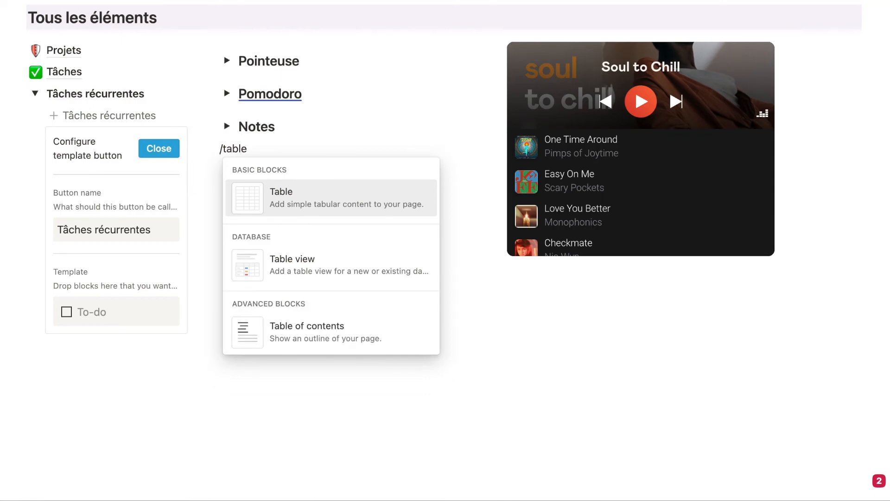
key("Down")
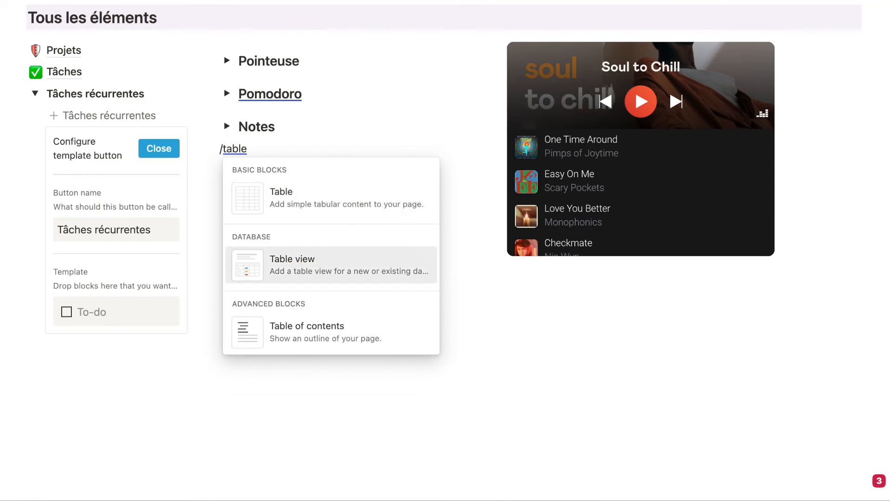
key("Return")
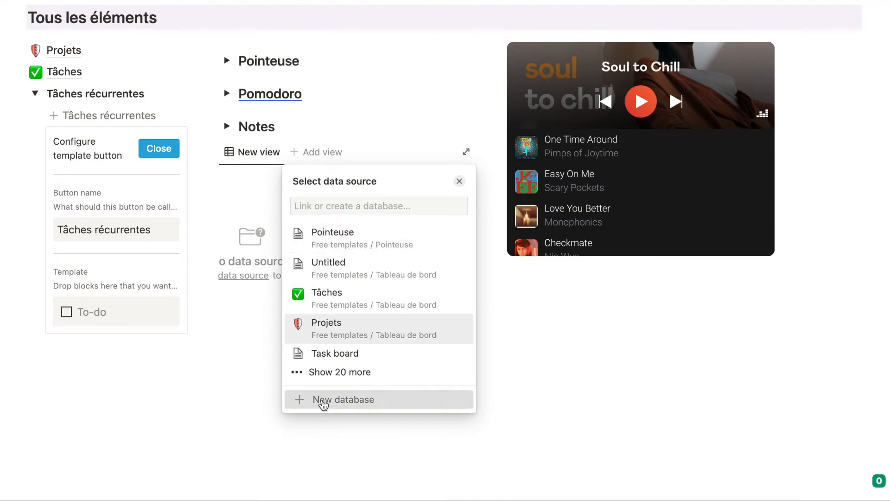
left_click(323, 402)
type("Recurrent")
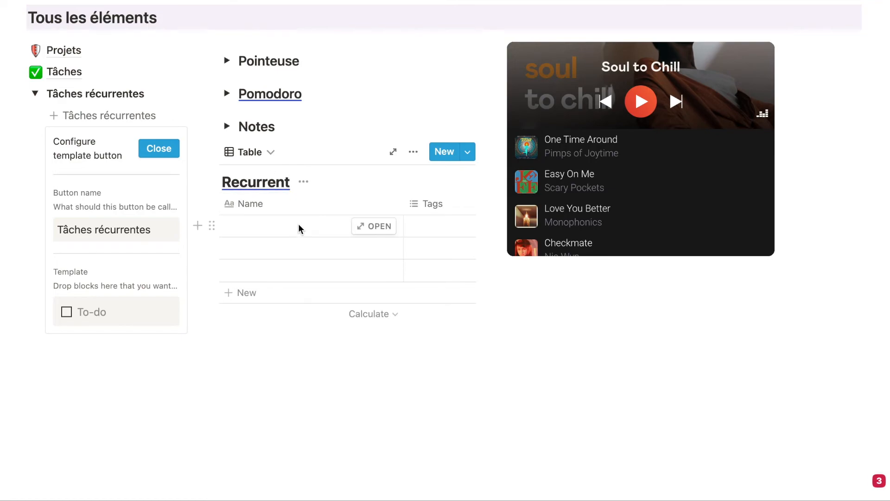
Name the Recurrent table's rows Tâche 1, Tâche 2 and Tâche 3, and add a checkbox property named Lun.
left_click(299, 226)
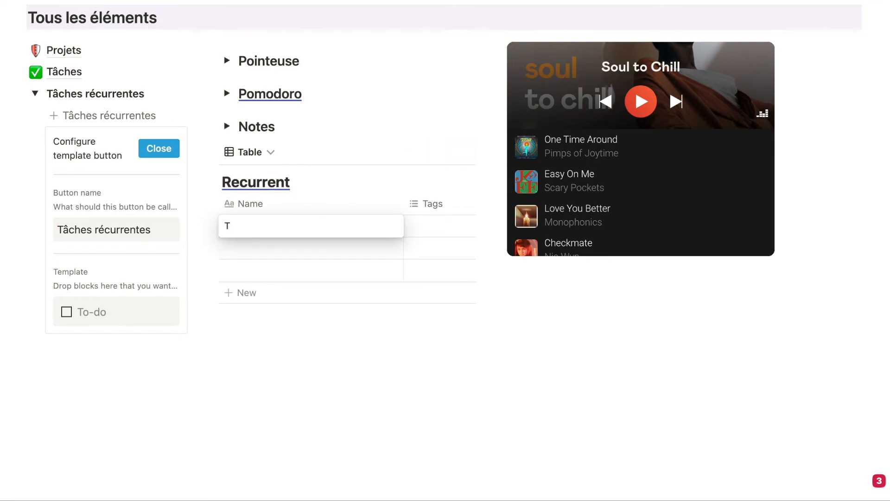
key("Return")
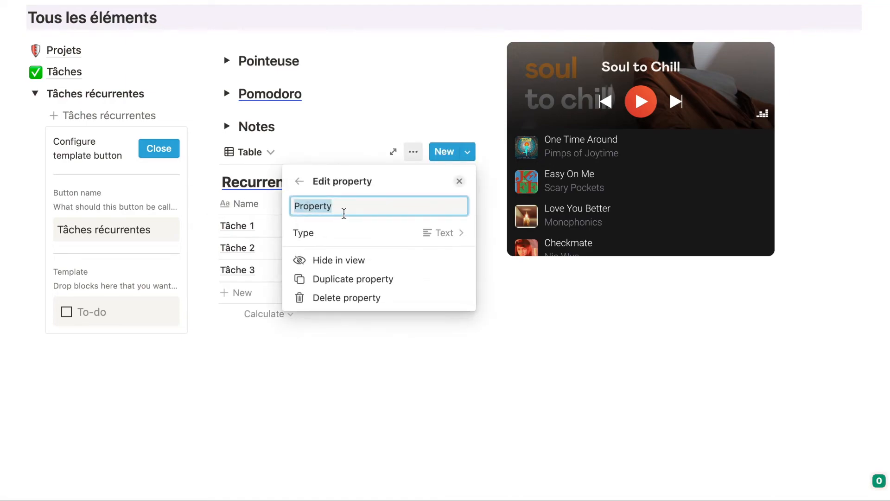
type("Lun")
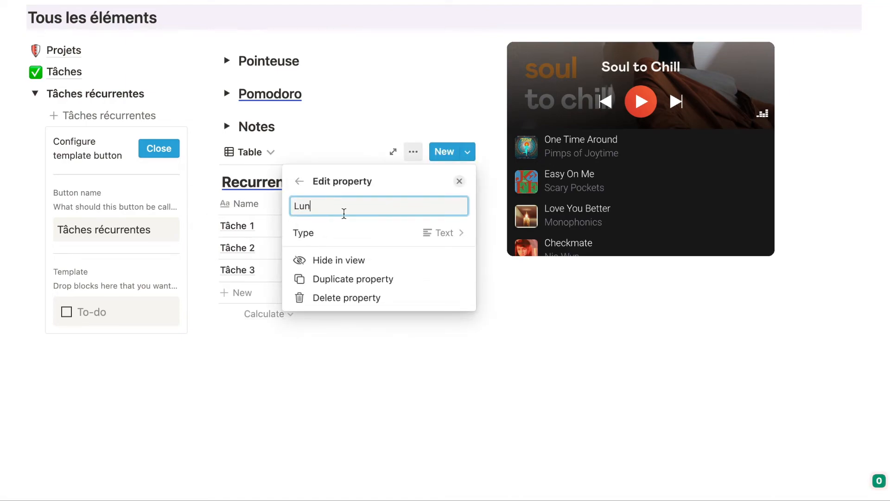
left_click(396, 237)
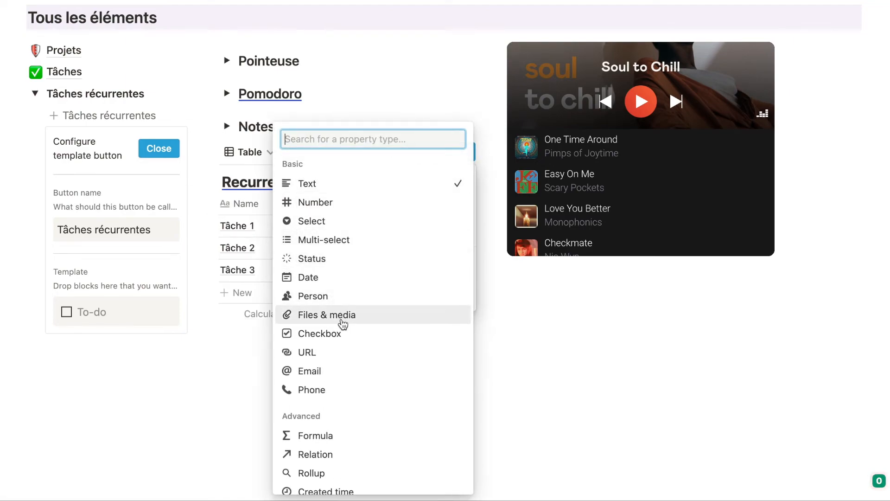
left_click(338, 333)
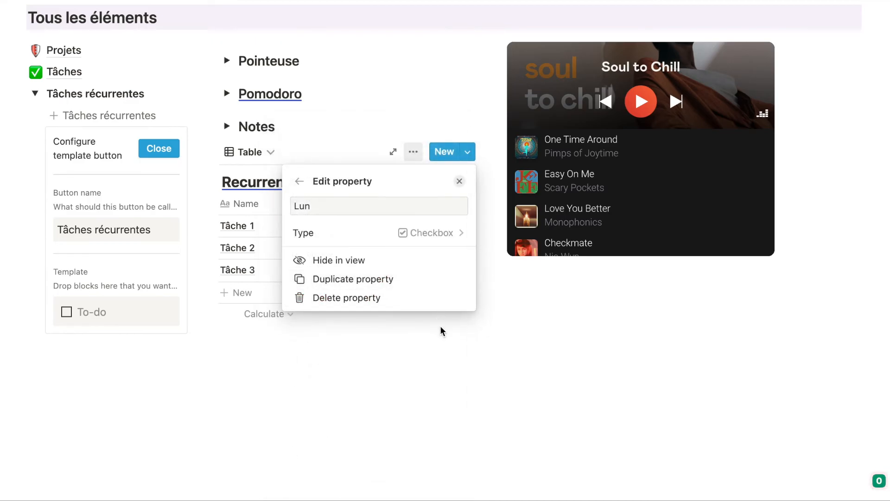
left_click(416, 352)
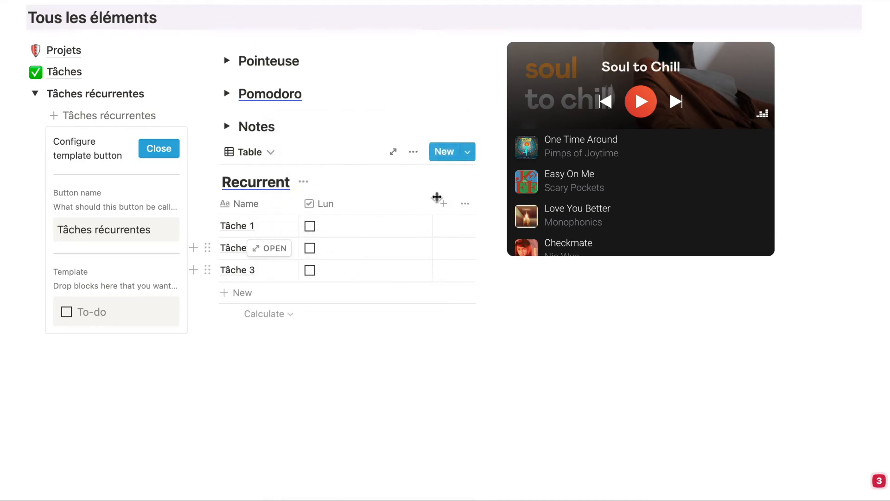
Duplicate the Lun checkbox property as Mar and Mer, and show the percent checked below each of the three day columns.
scroll(340, 236, "up", 1)
left_click(339, 236)
left_click(368, 279)
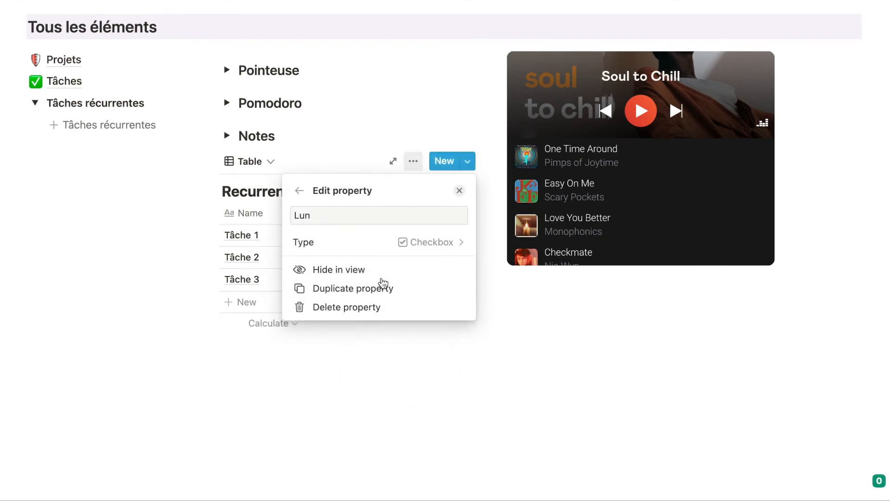
left_click(384, 294)
left_click(384, 294)
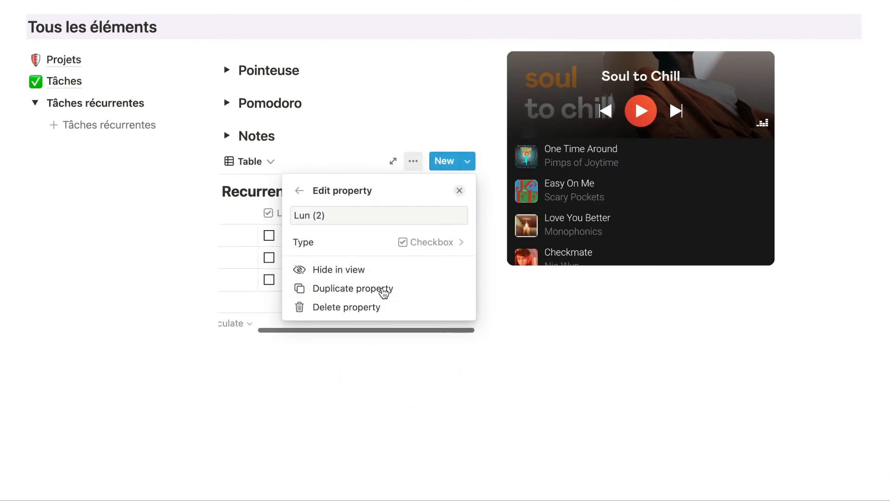
left_click(325, 323)
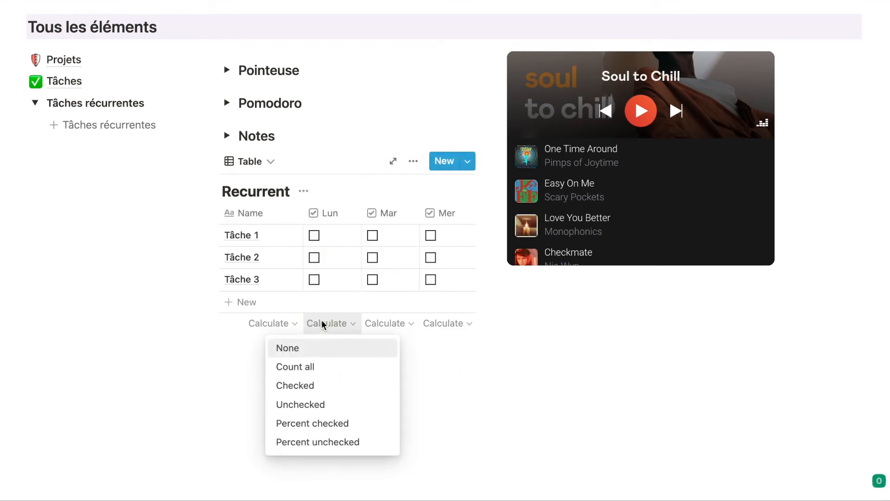
left_click(326, 420)
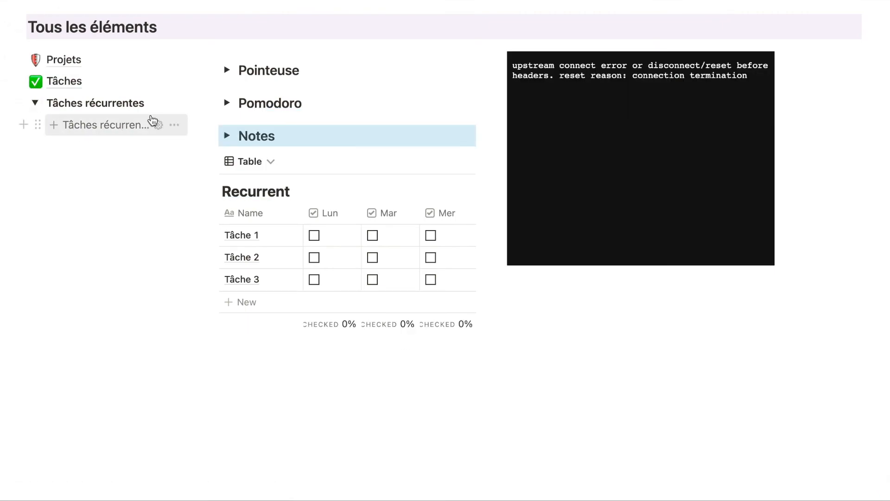
Replace the default to-do in the Tâches récurrentes button's template with the Recurrent table, and generate a copy with the button.
left_click(159, 126)
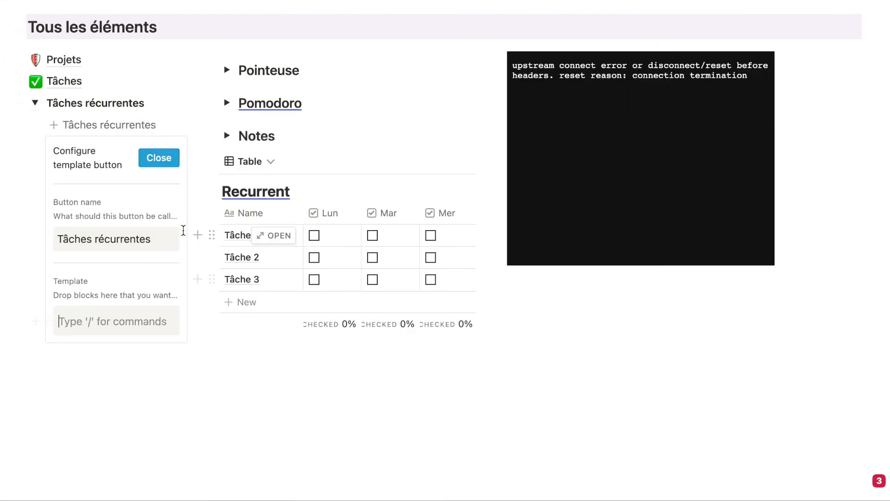
left_click(230, 191)
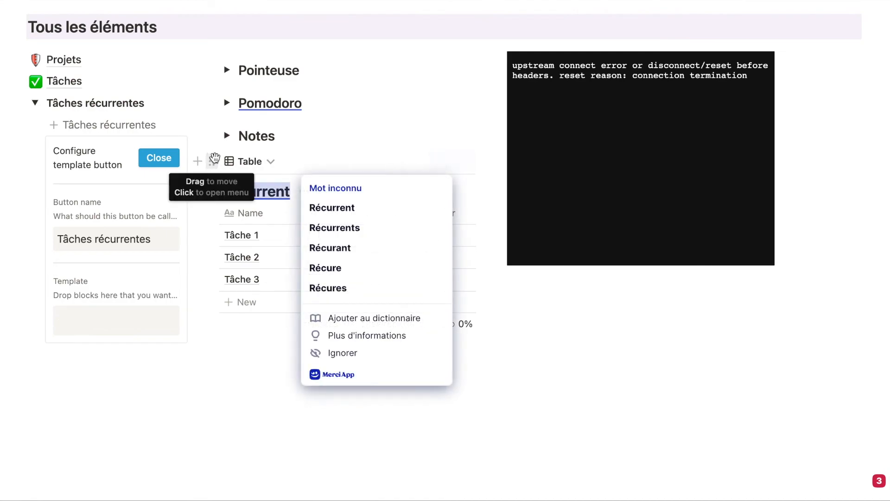
left_click_drag(164, 233, 117, 294)
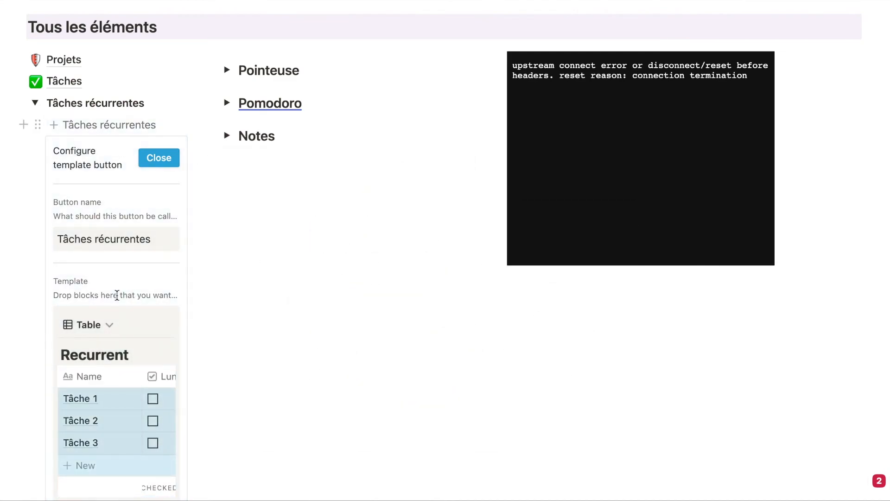
left_click(163, 164)
left_click(115, 193)
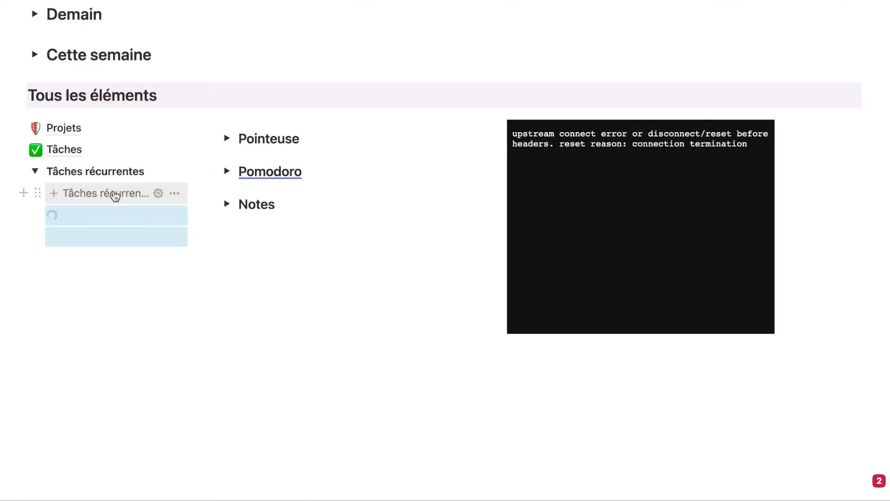
scroll(182, 173, "down", 2)
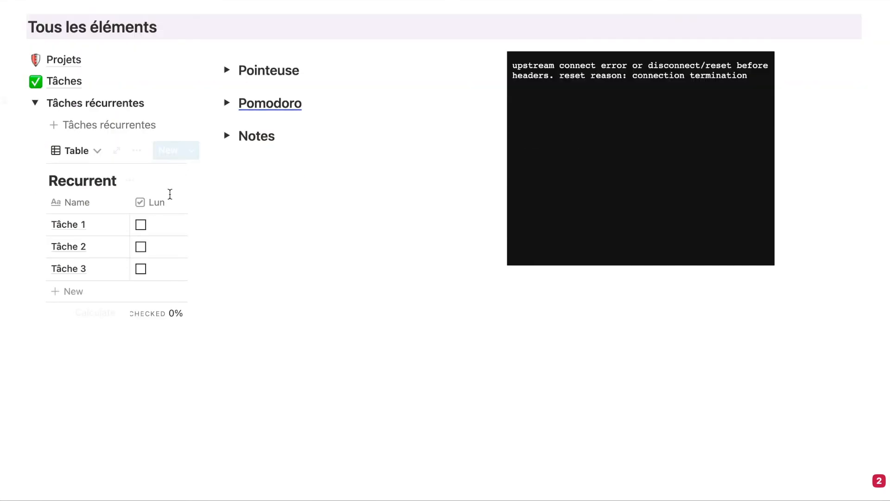
Add a toggle list named Fait with a ✔ check mark emoji below the generated Recurrent table.
left_click(95, 332)
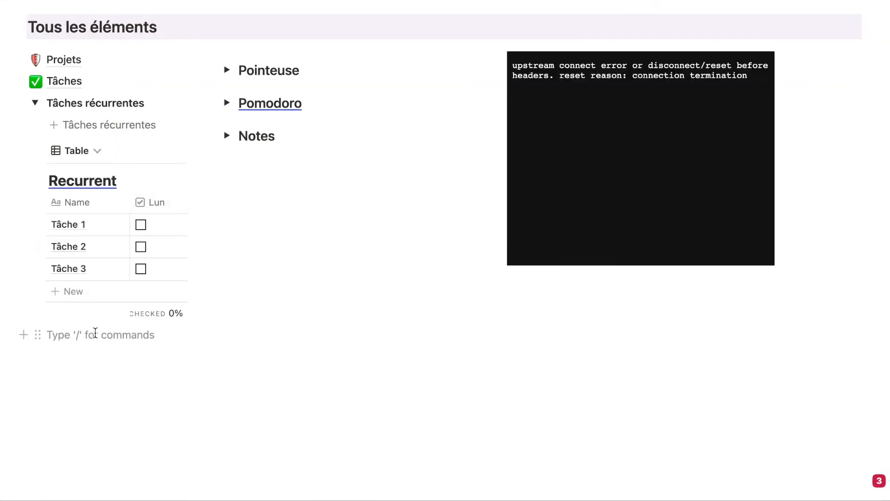
type("/tog")
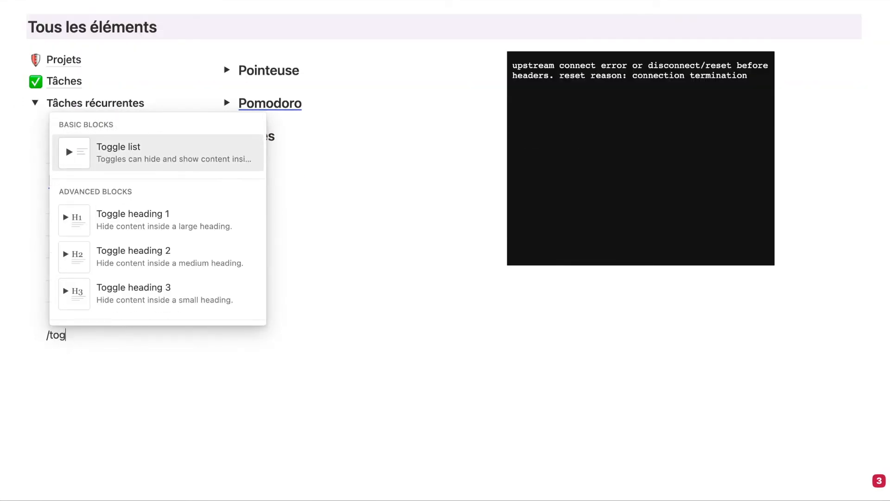
key("Return")
type("F")
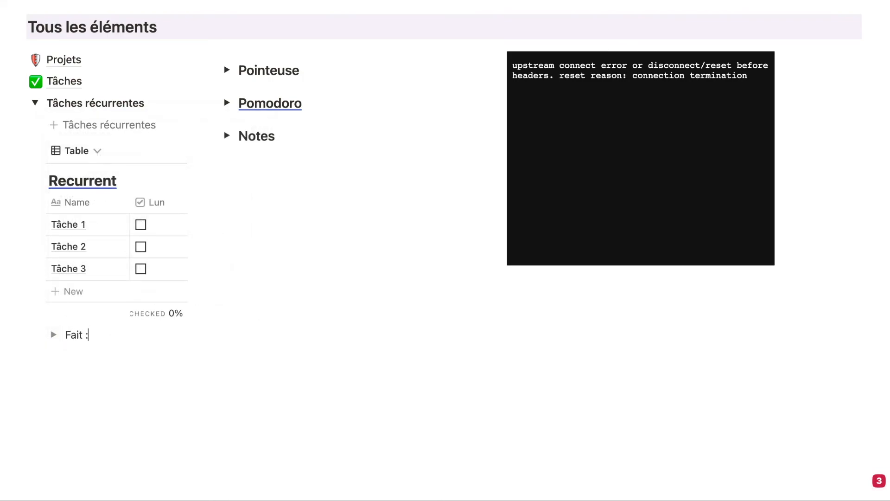
type("ait :check")
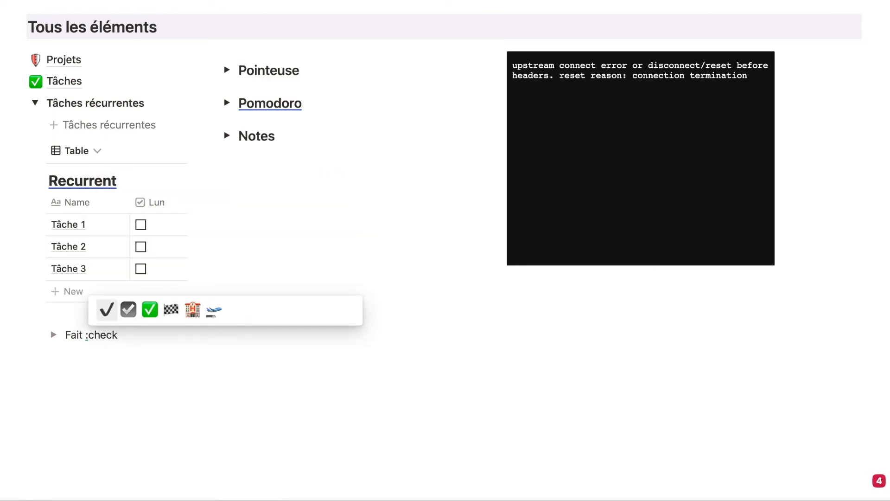
key("Return")
Format the word Fait in bold green and collapse the Tâches récurrentes toggle.
double_click(78, 332)
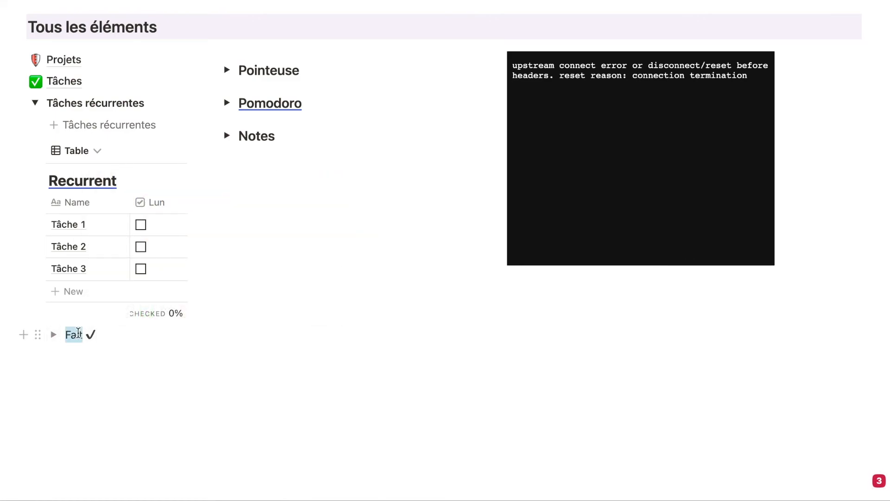
left_click(224, 309)
left_click(339, 315)
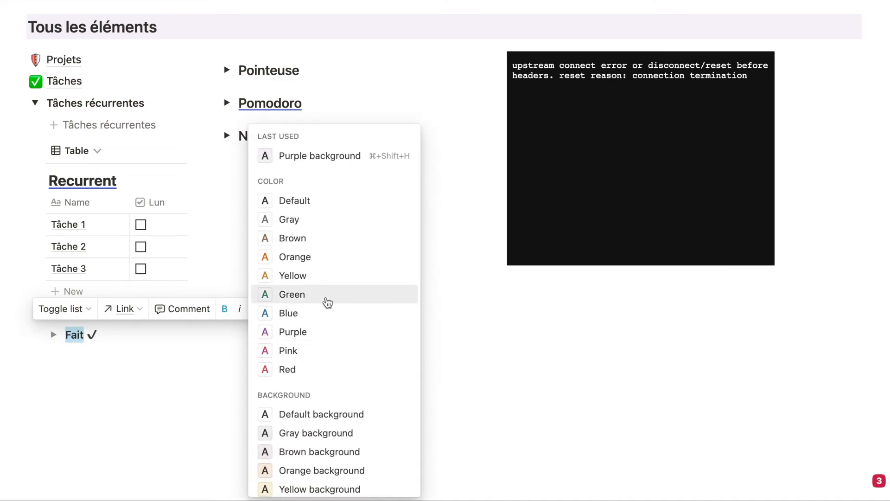
left_click(326, 295)
left_click(220, 356)
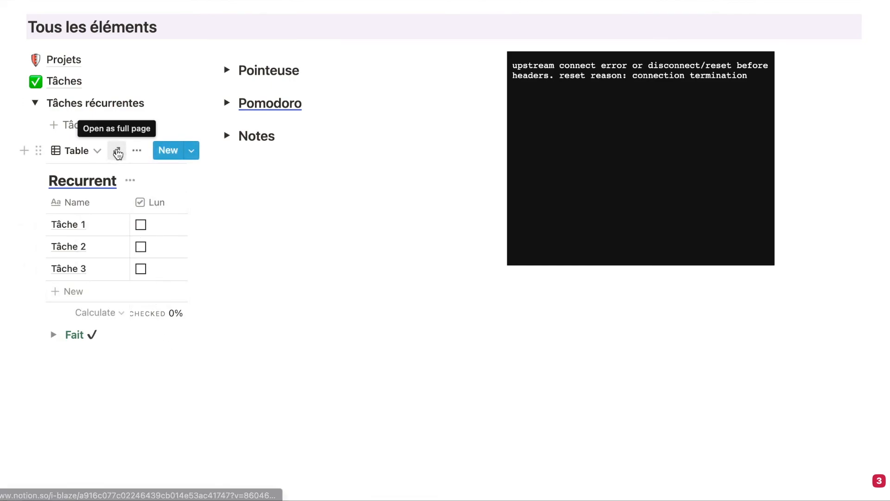
left_click(35, 103)
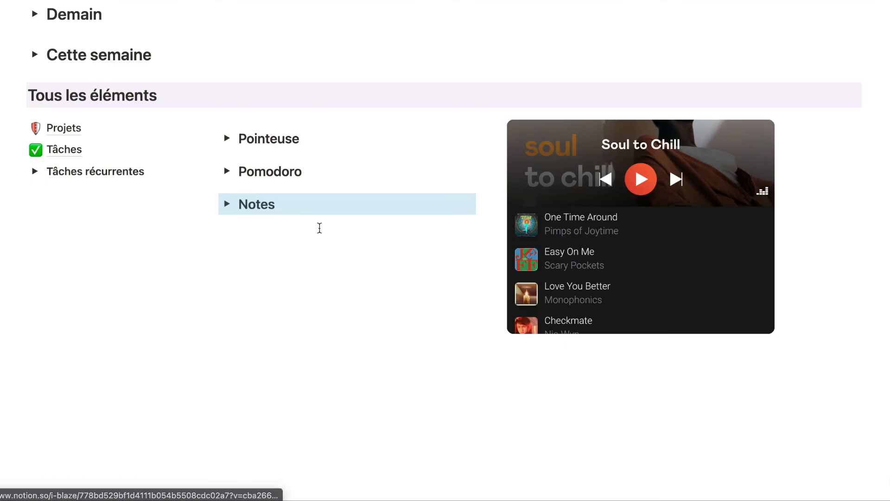
Review the Aujourd’hui, Demain and Cette semaine task boards, collapsing the last two again after viewing.
scroll(320, 231, "up", 10)
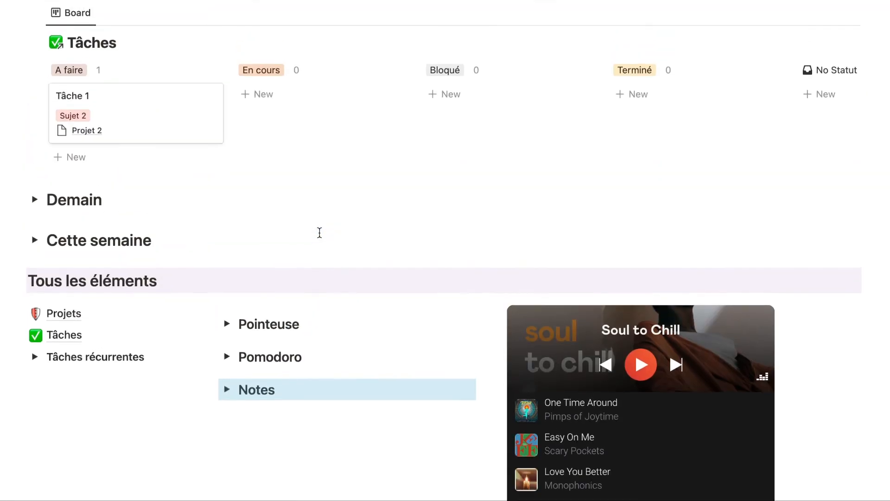
scroll(318, 246, "up", 1)
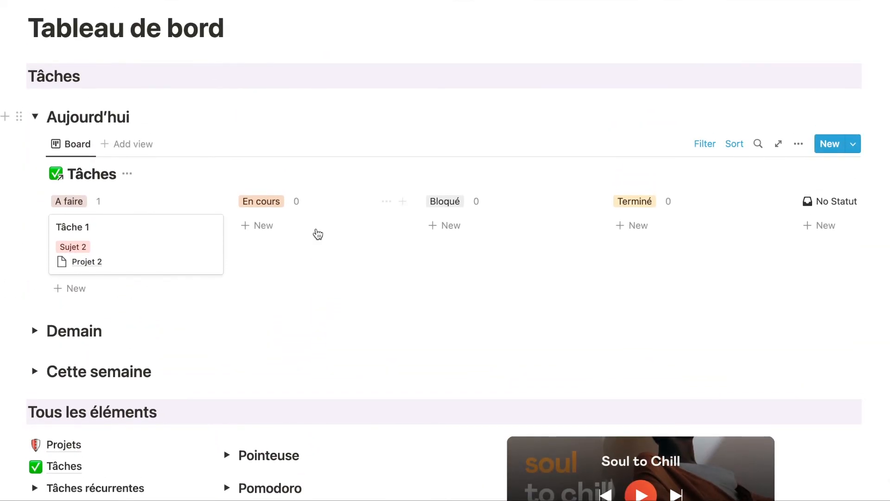
scroll(252, 189, "down", 4)
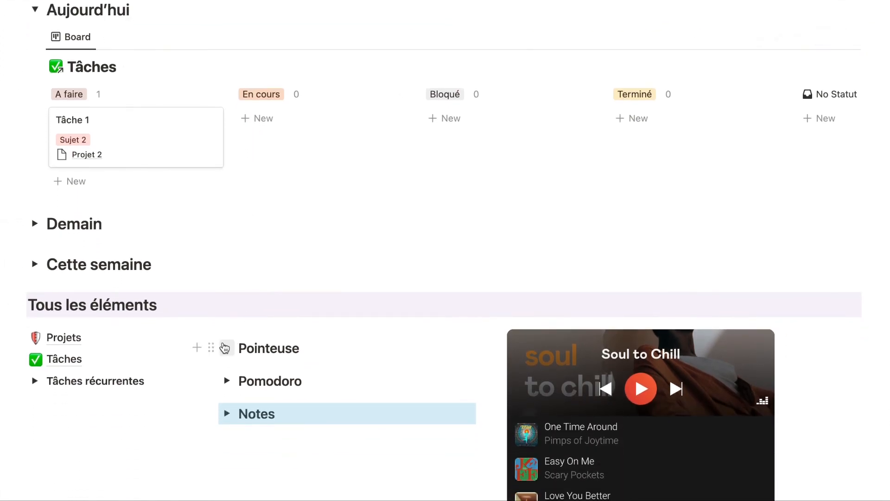
left_click(35, 225)
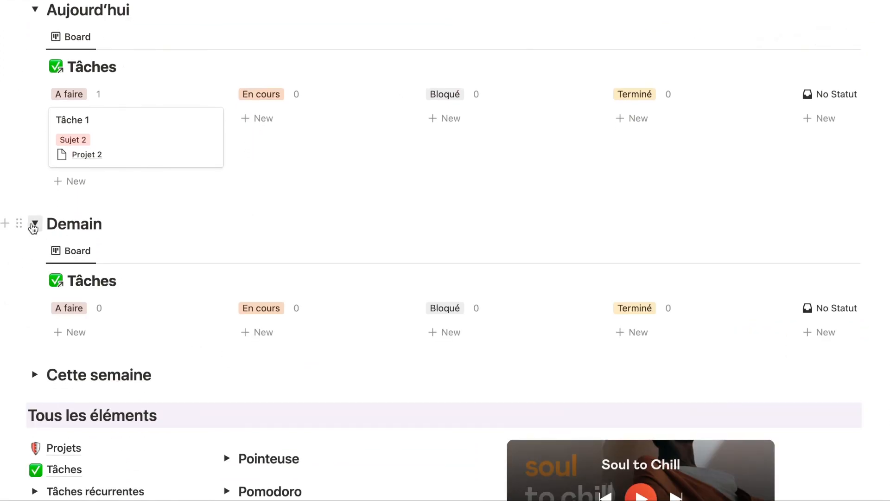
left_click(33, 226)
left_click(33, 266)
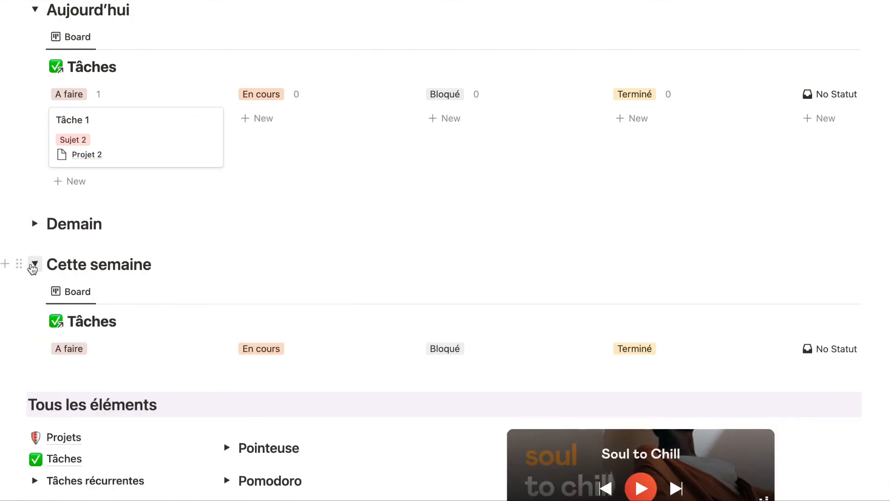
left_click(33, 264)
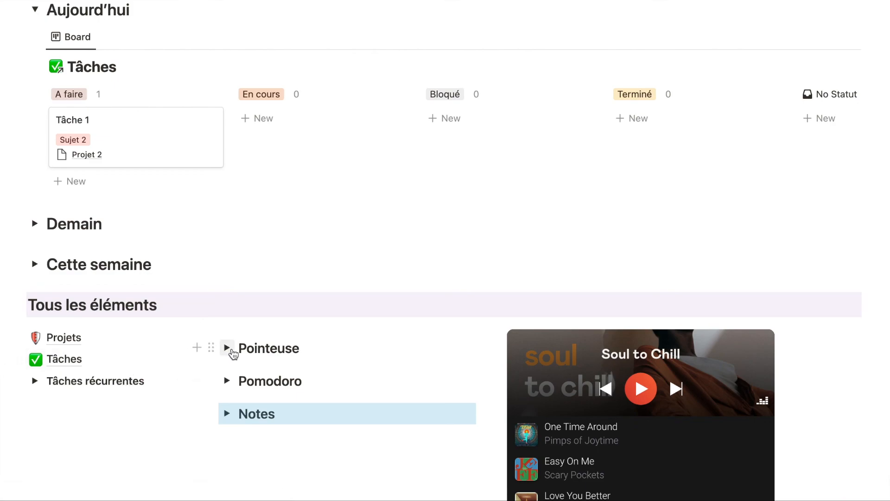
Examine the contents of the Pointeuse, Pomodoro and Notes toggles one by one, collapsing each again.
left_click(227, 348)
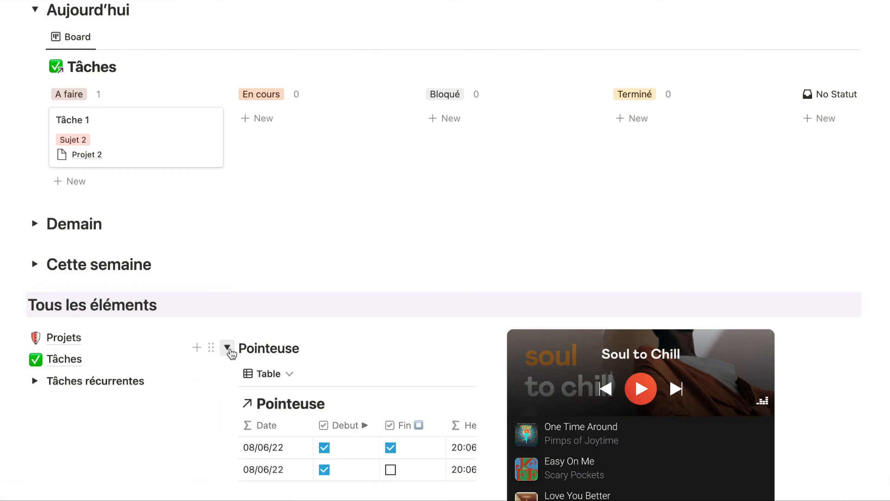
scroll(230, 352, "down", 3)
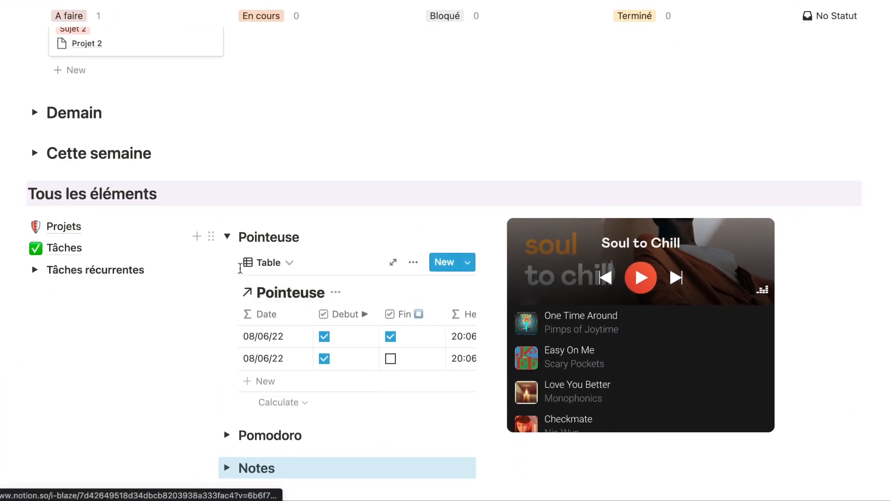
scroll(337, 351, "right", 8)
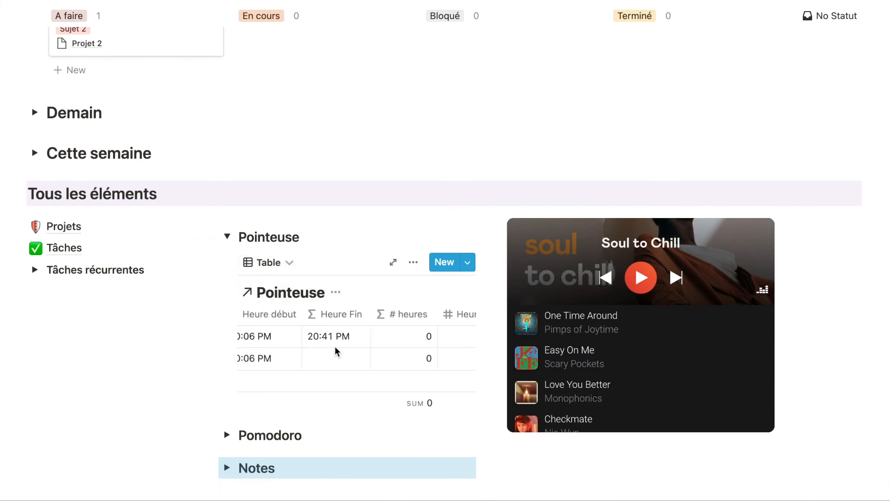
left_click(227, 237)
left_click(227, 270)
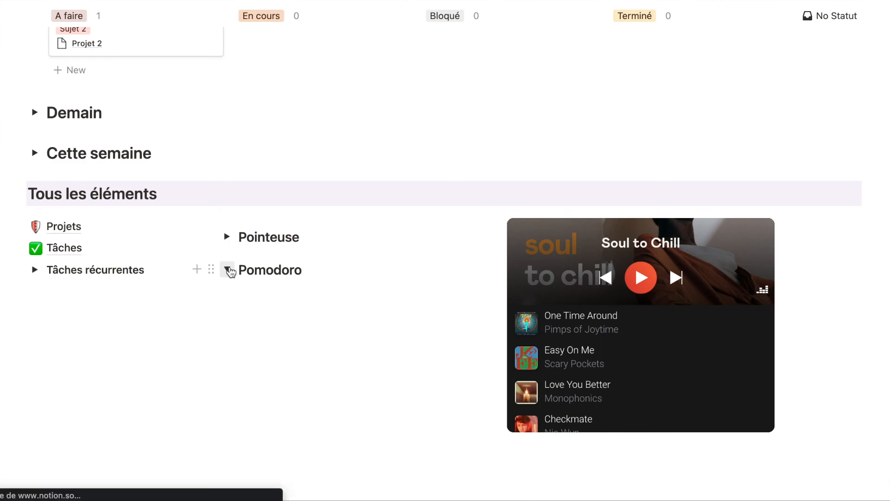
scroll(230, 271, "down", 1)
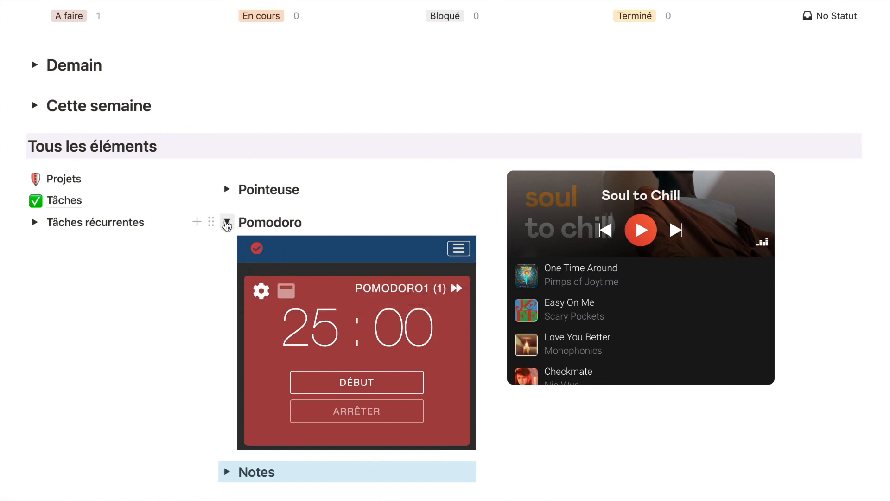
left_click(227, 223)
left_click(228, 255)
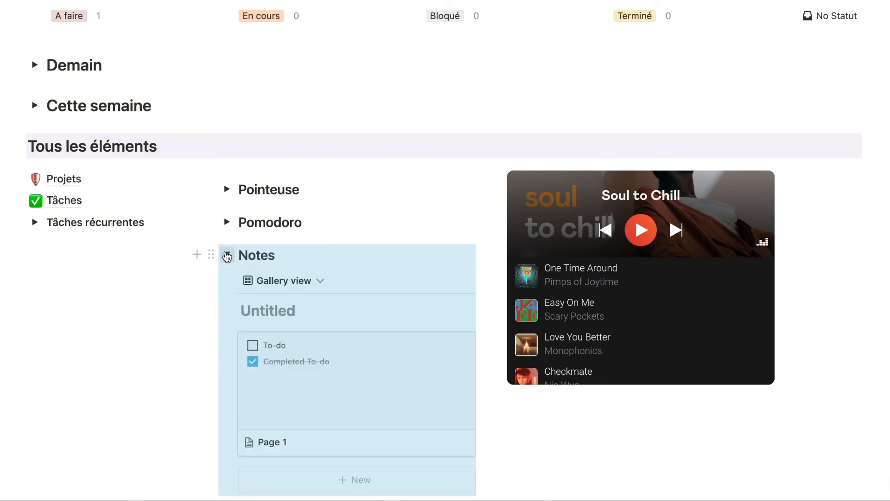
left_click(227, 255)
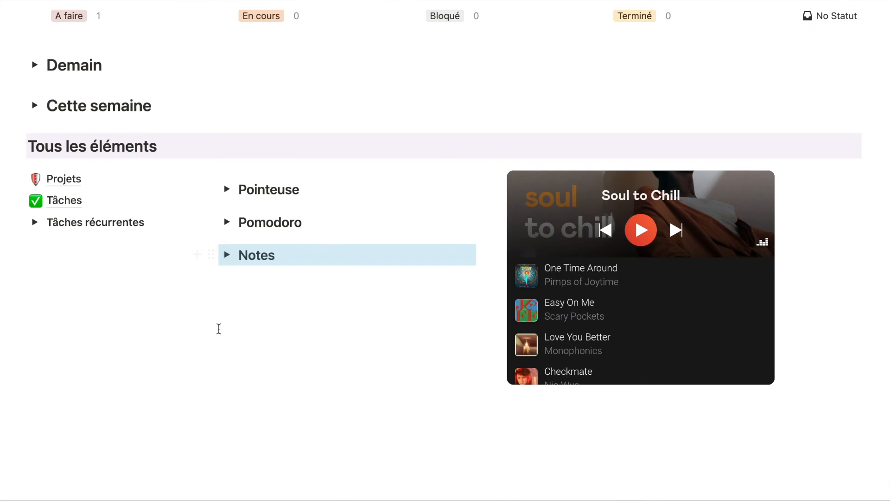